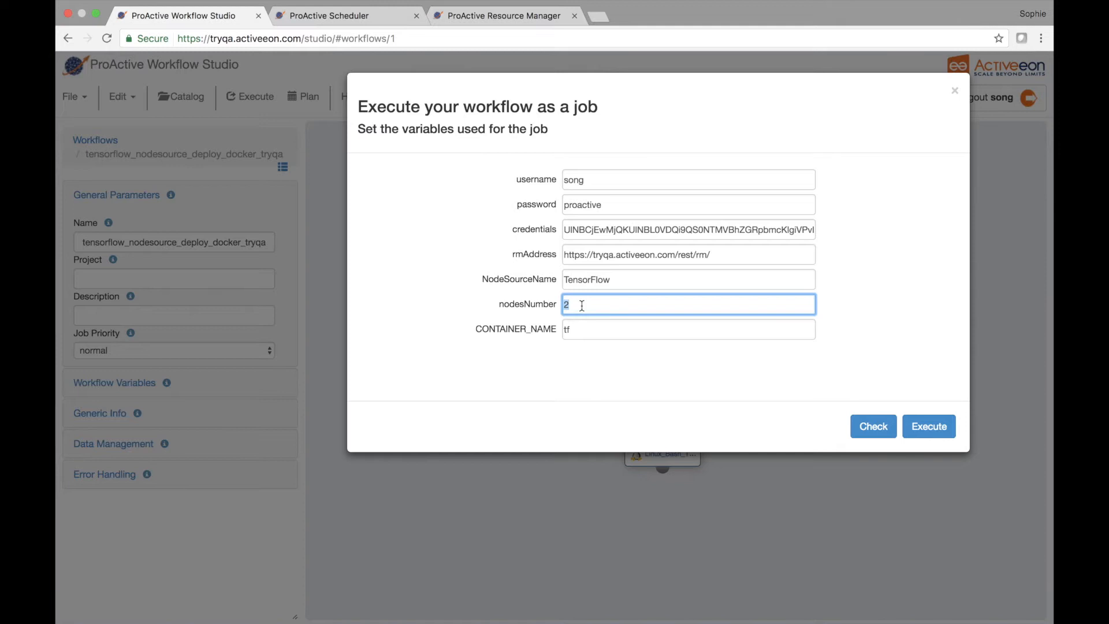
Step: Create a credentials file for the prefilled account in the Resource Manager and open the downloaded file
click(514, 20)
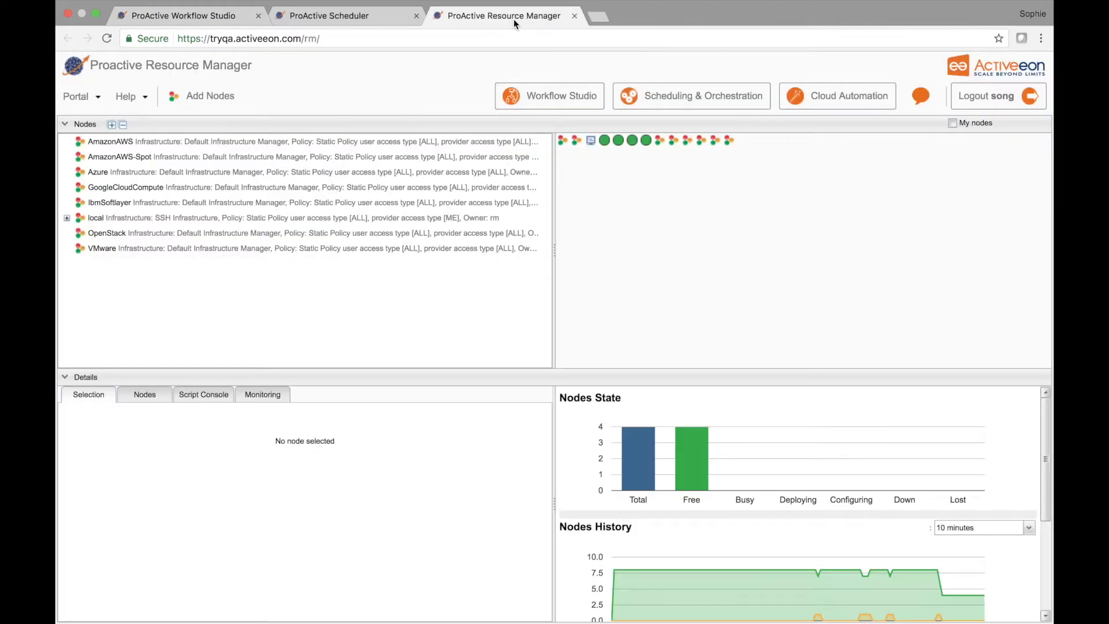
click(80, 97)
click(95, 116)
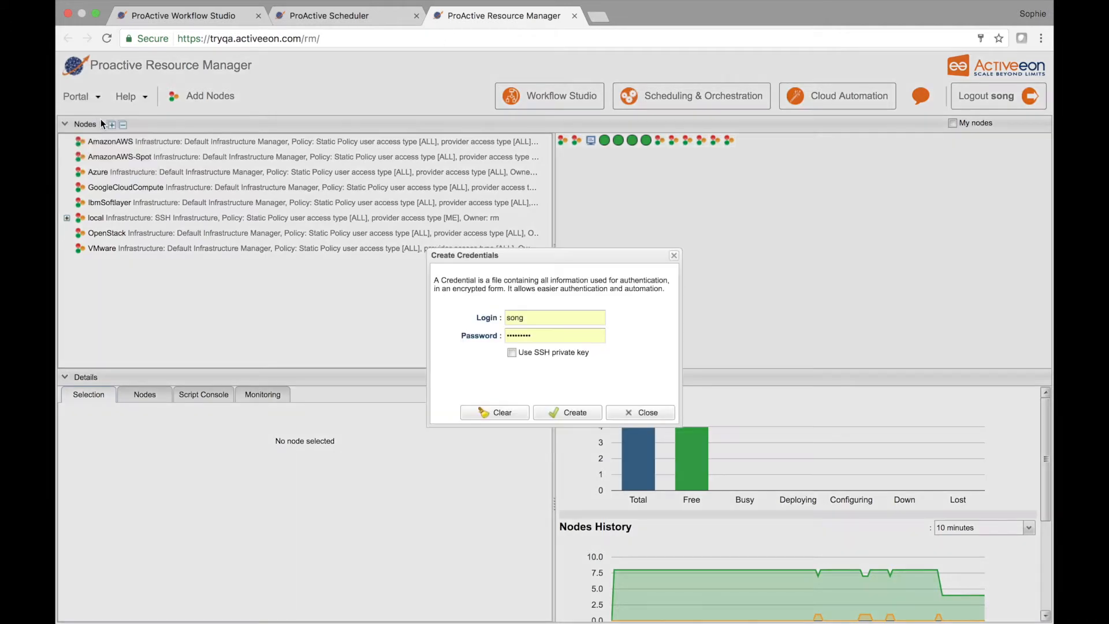
click(569, 413)
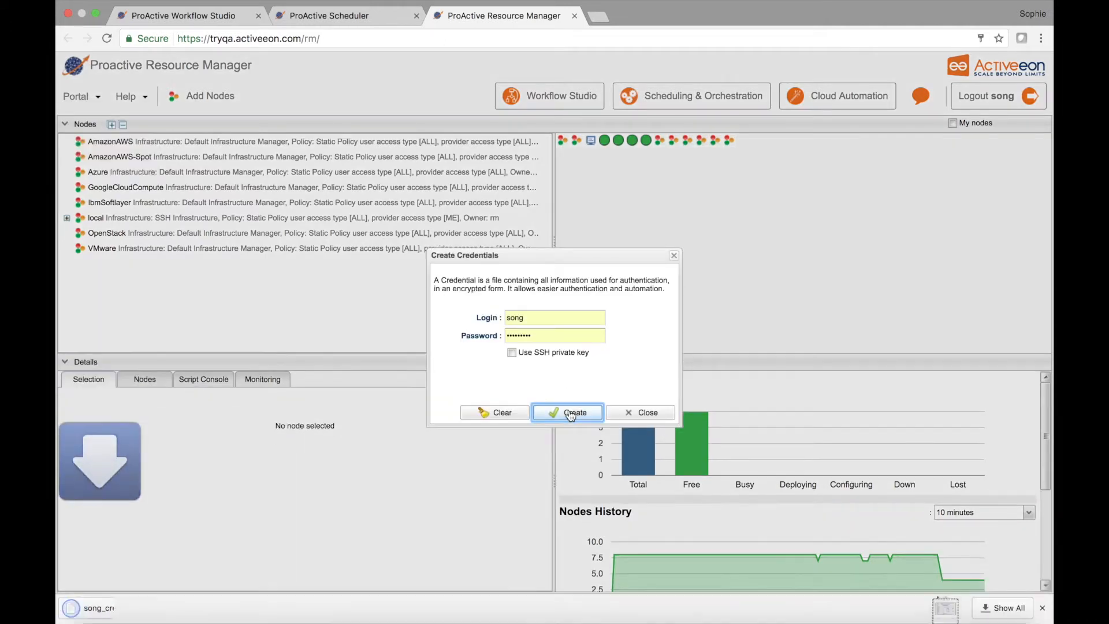
click(155, 606)
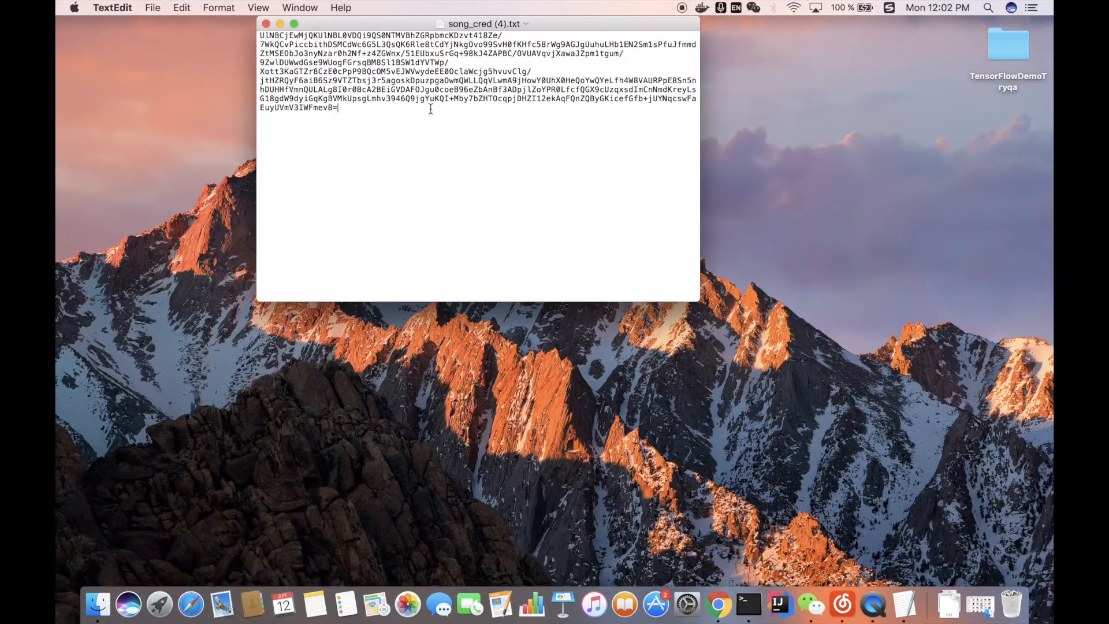
Step: Copy the full encrypted credential from the text file, then return to the Resource Manager and close the credentials dialog
key(super+a)
key(super+c)
key(ctrl+Right)
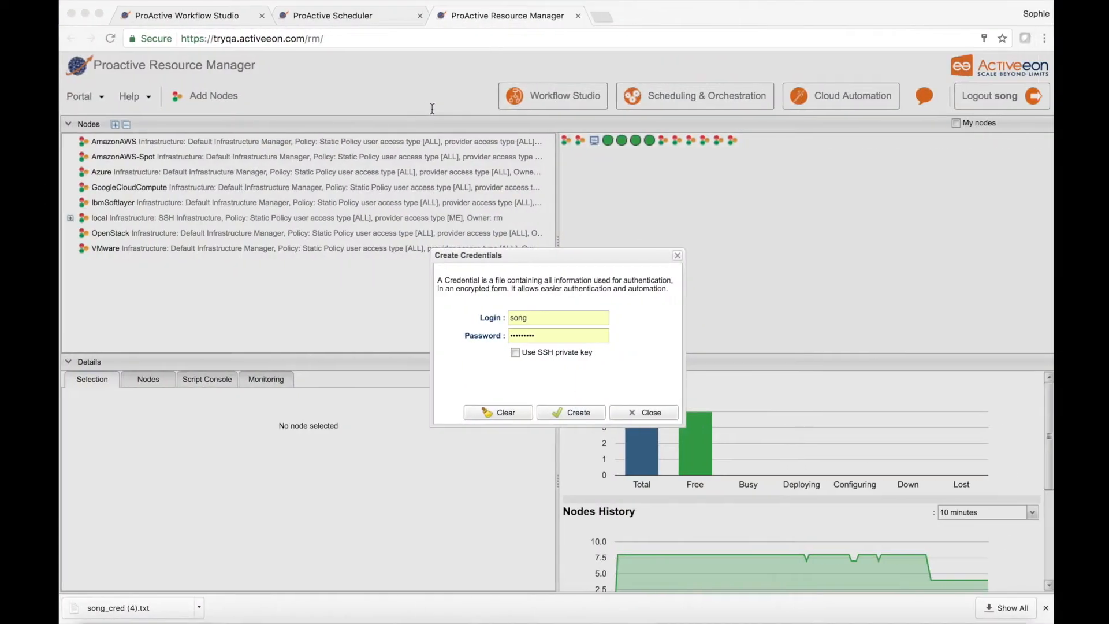
click(673, 256)
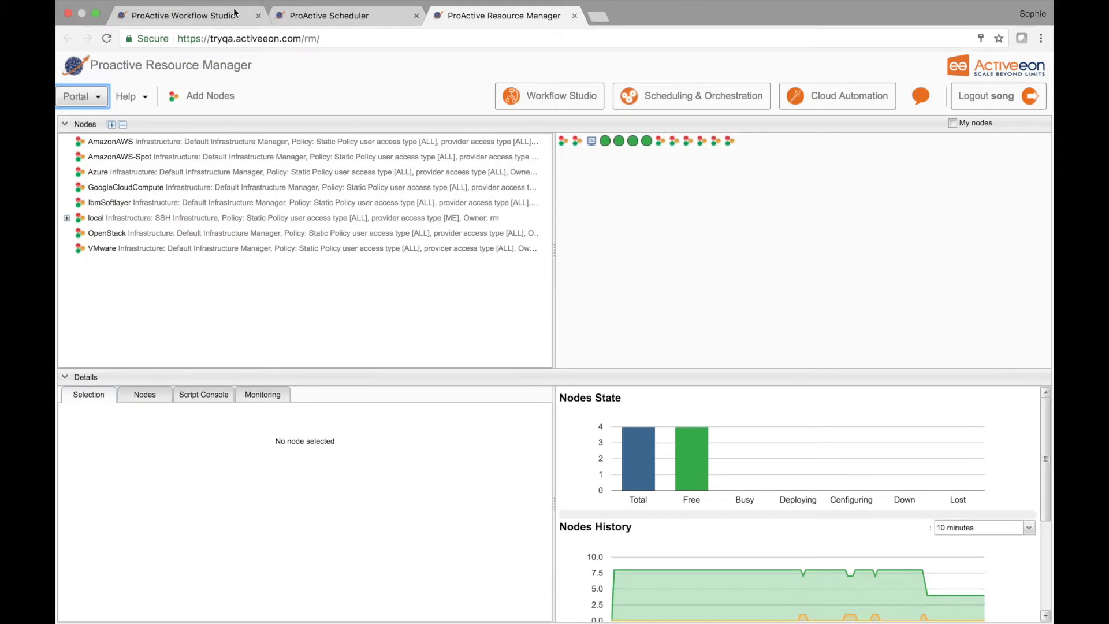
Step: Replace the credentials variable of tensorflow_nodesource_deploy_docker_tryqa with the copied credential and execute the workflow as a job
click(218, 17)
click(629, 229)
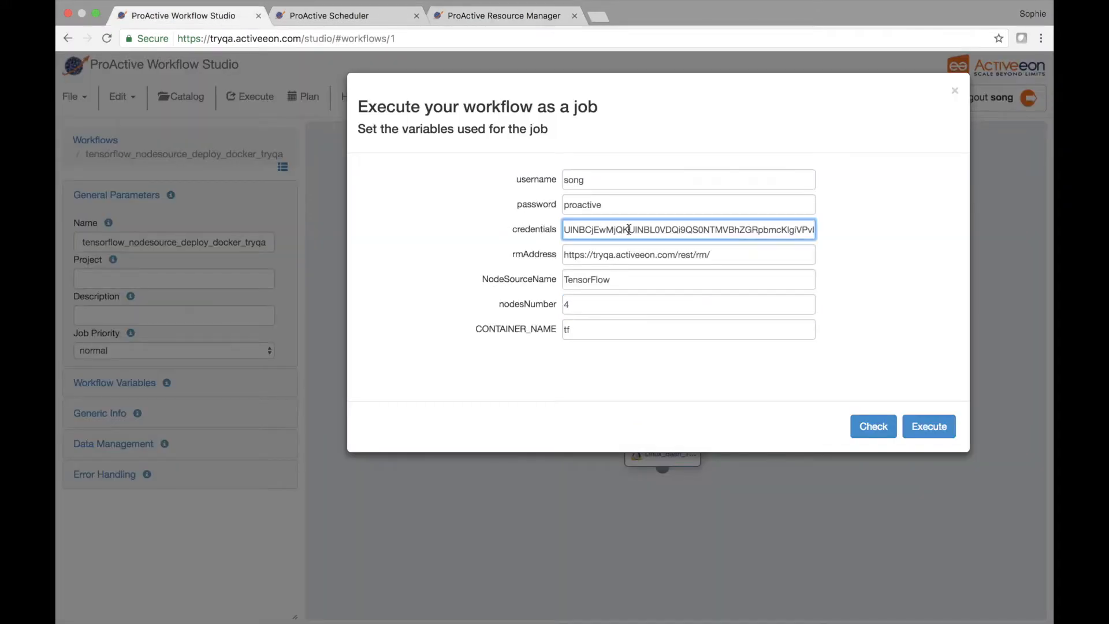
key(super+a)
key(super+v)
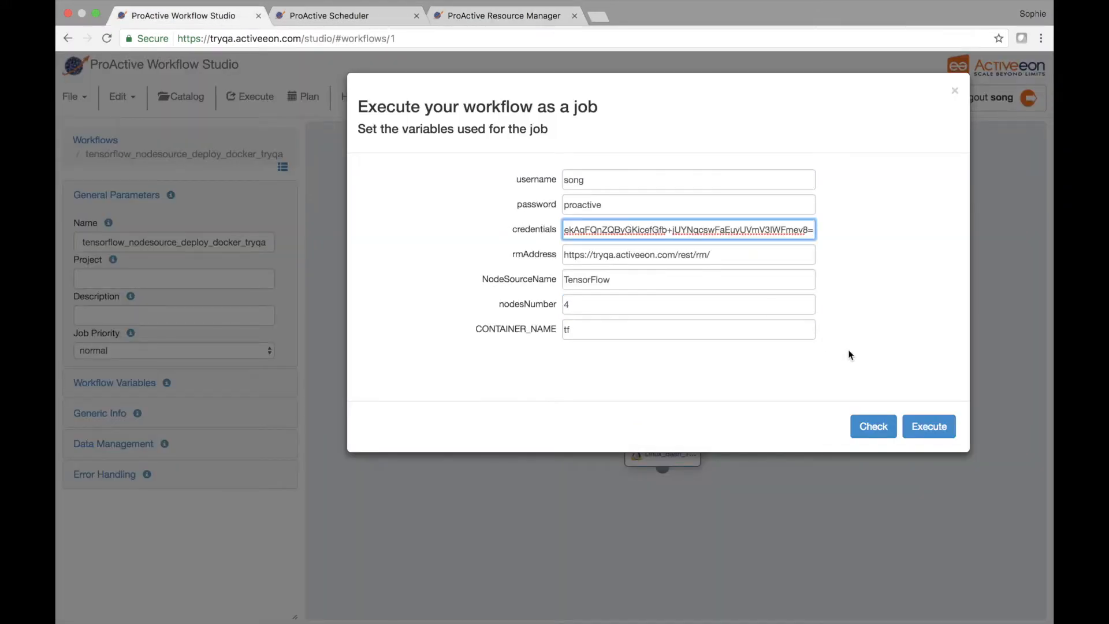
click(931, 430)
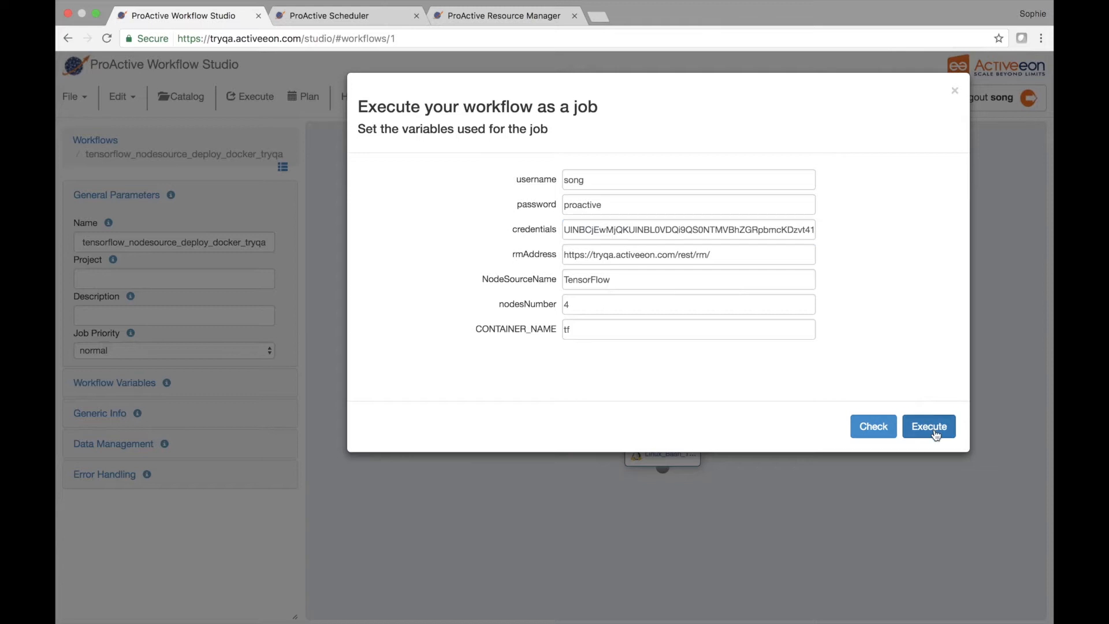
Step: Check the submitted job in the Scheduler and inspect the nodes of the TensorFlow node source in the Resource Manager
click(363, 18)
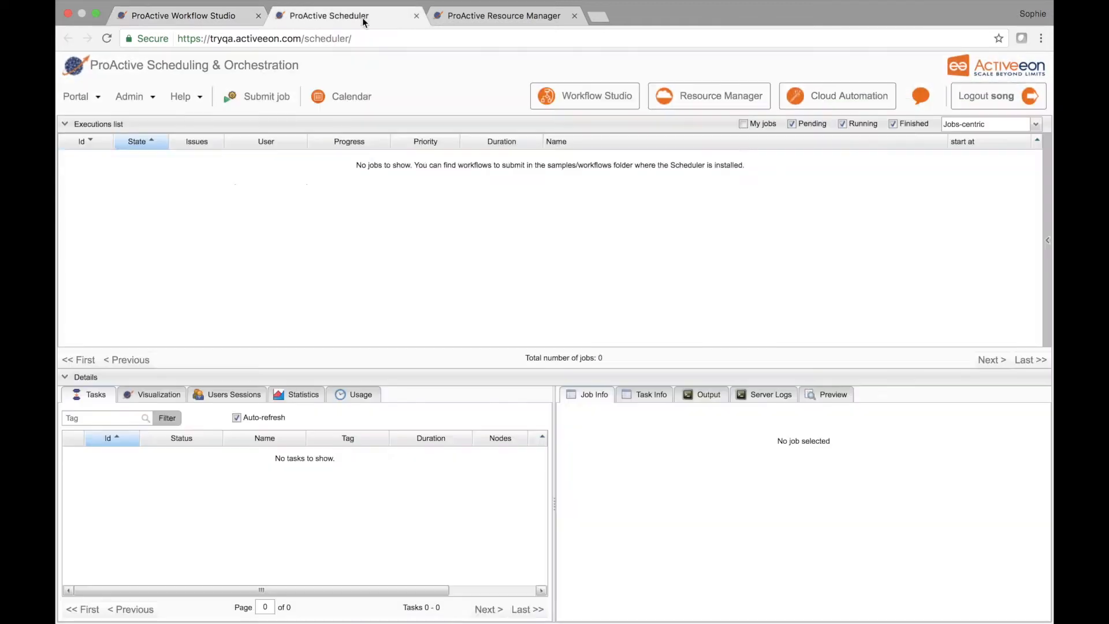
click(504, 17)
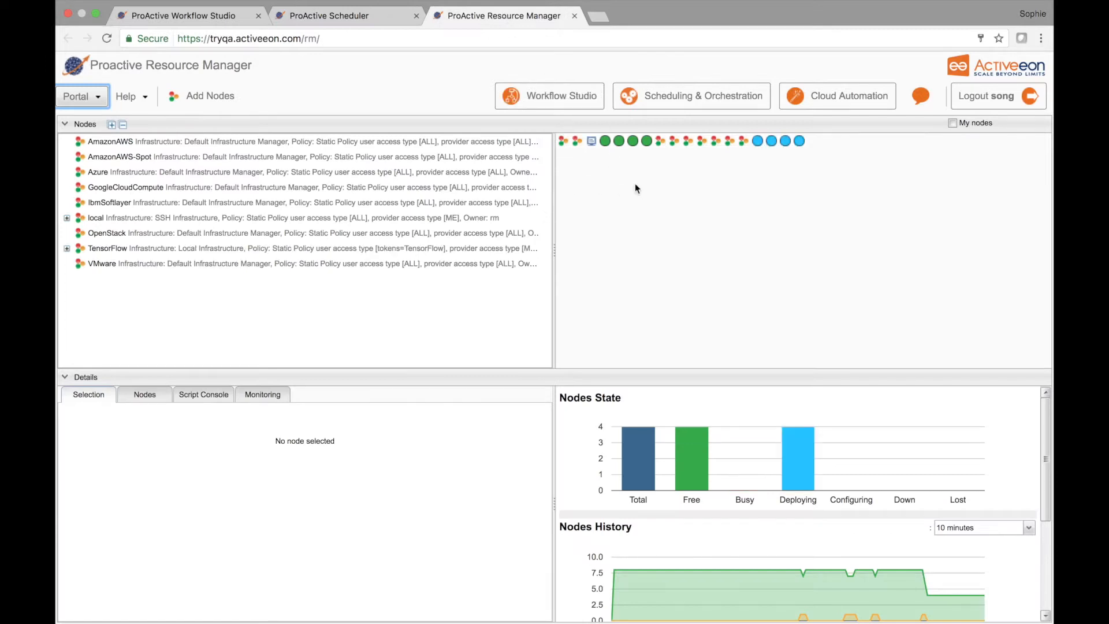
click(758, 141)
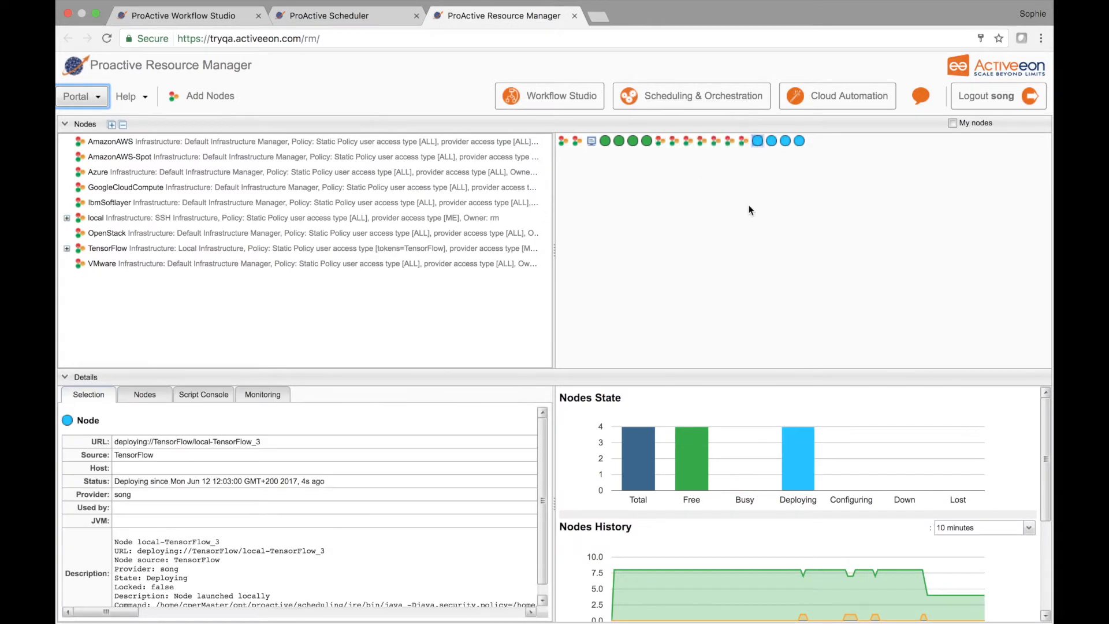
click(65, 248)
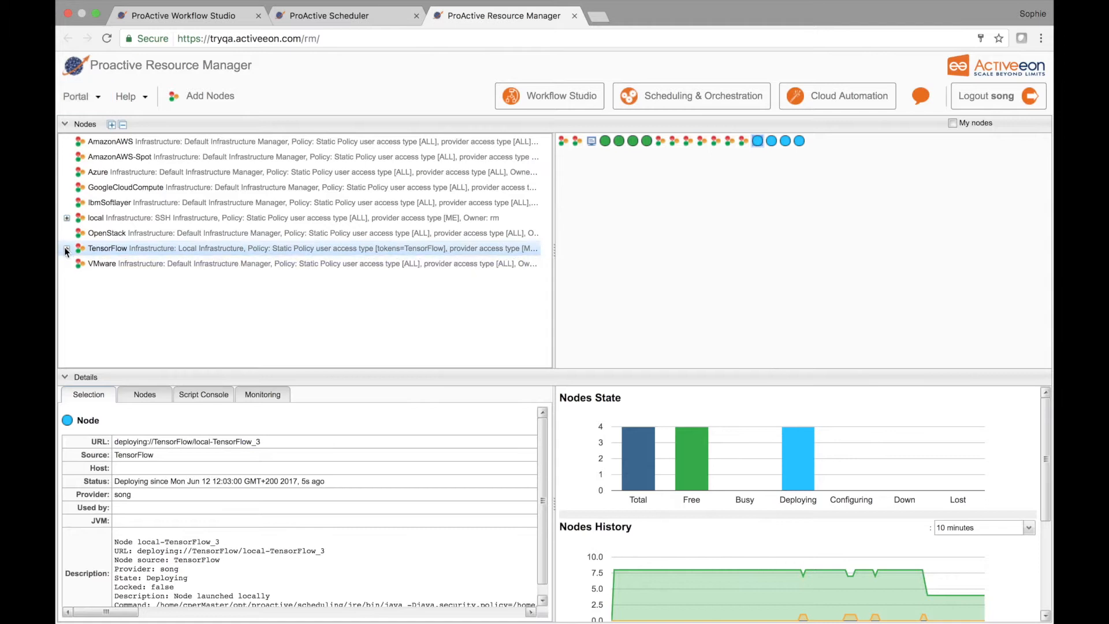
click(86, 263)
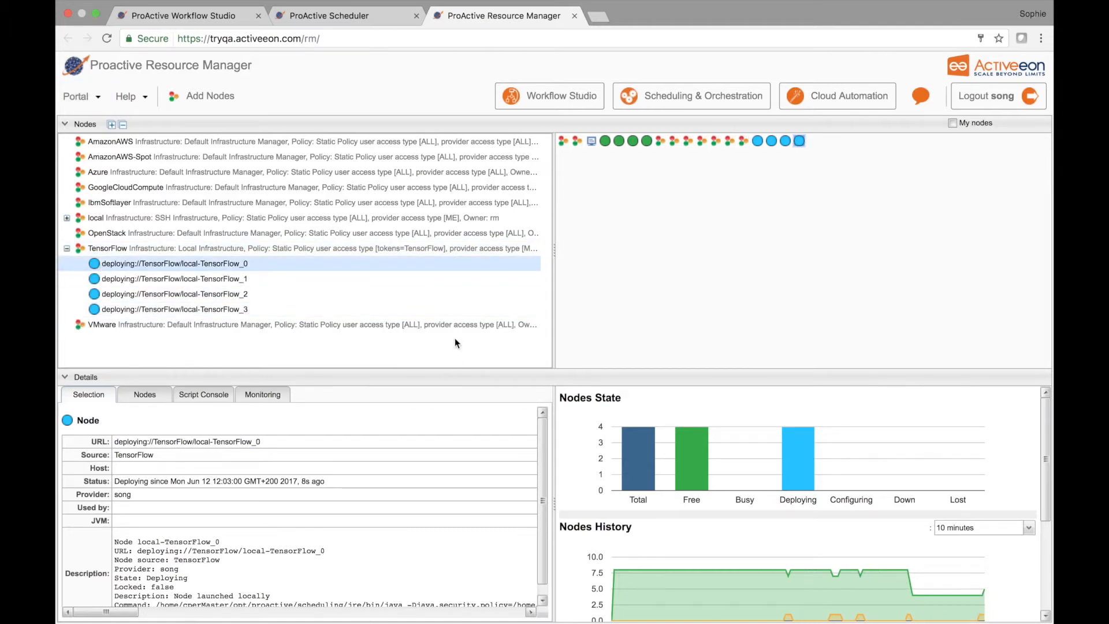
Step: Enlarge the node details area and enter a Bash docker command in the script console for node local-TensorFlow_0
drag(556, 374, 556, 313)
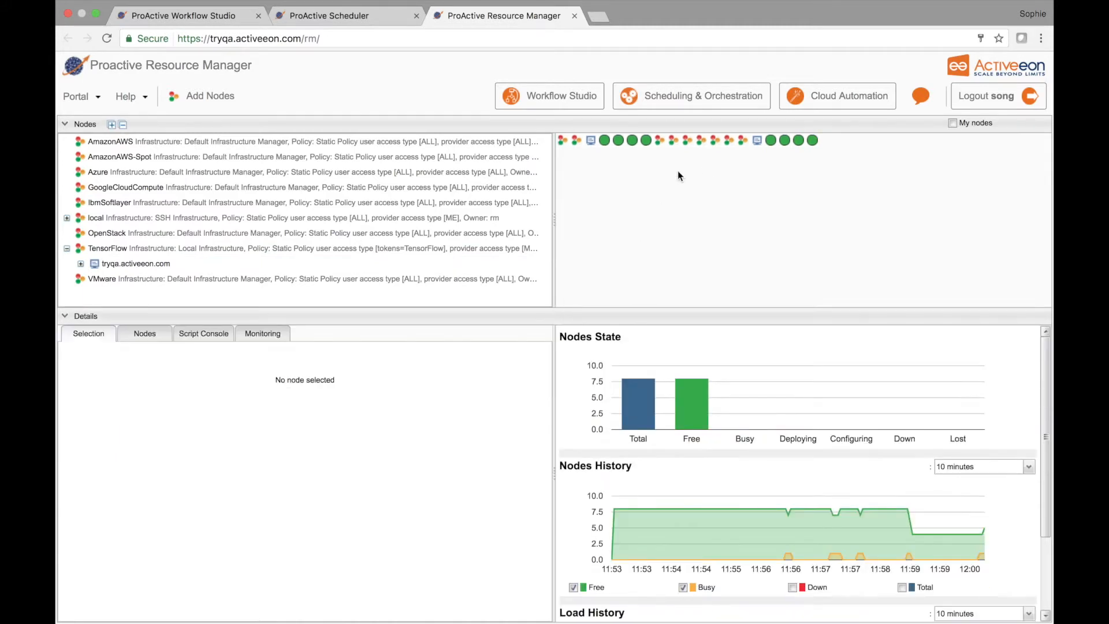
click(80, 263)
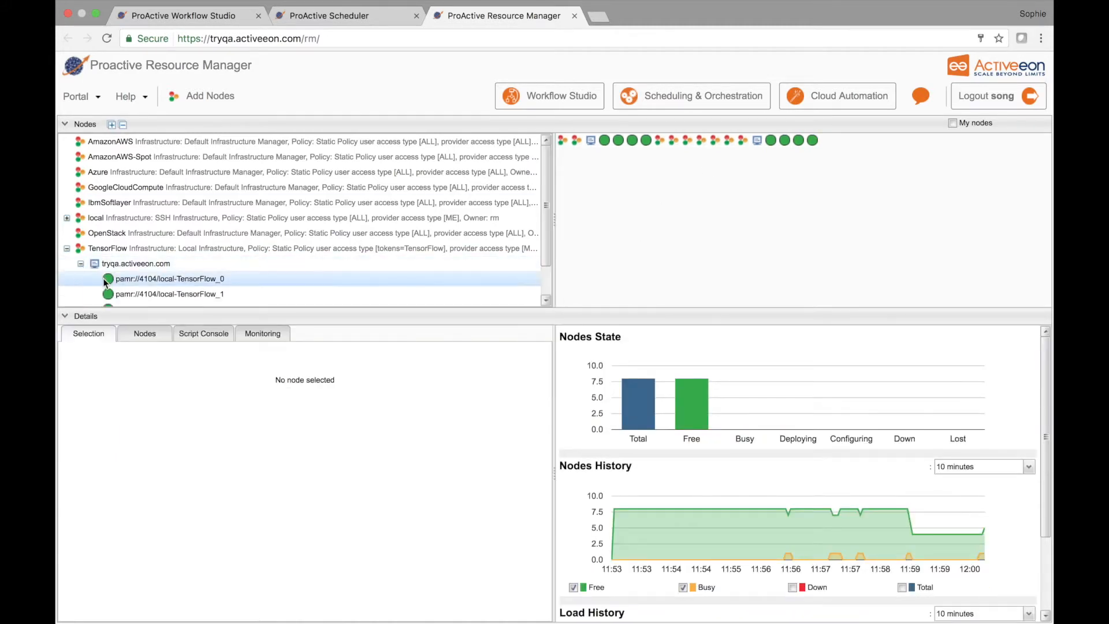
click(133, 279)
click(183, 334)
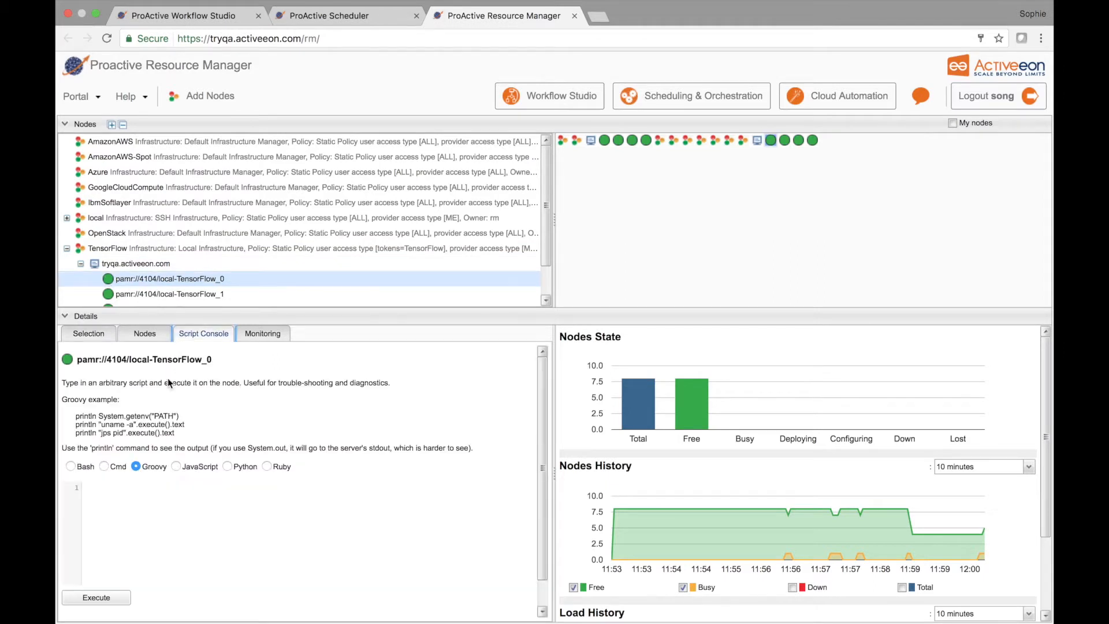
text(docker ps)
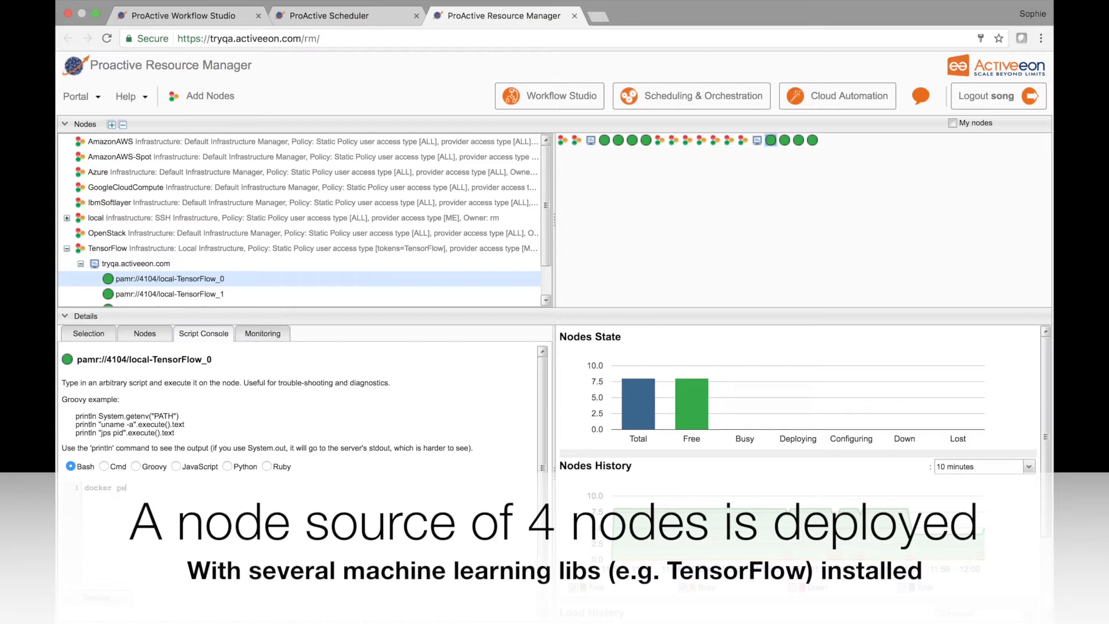
scroll(313, 594, down, 2)
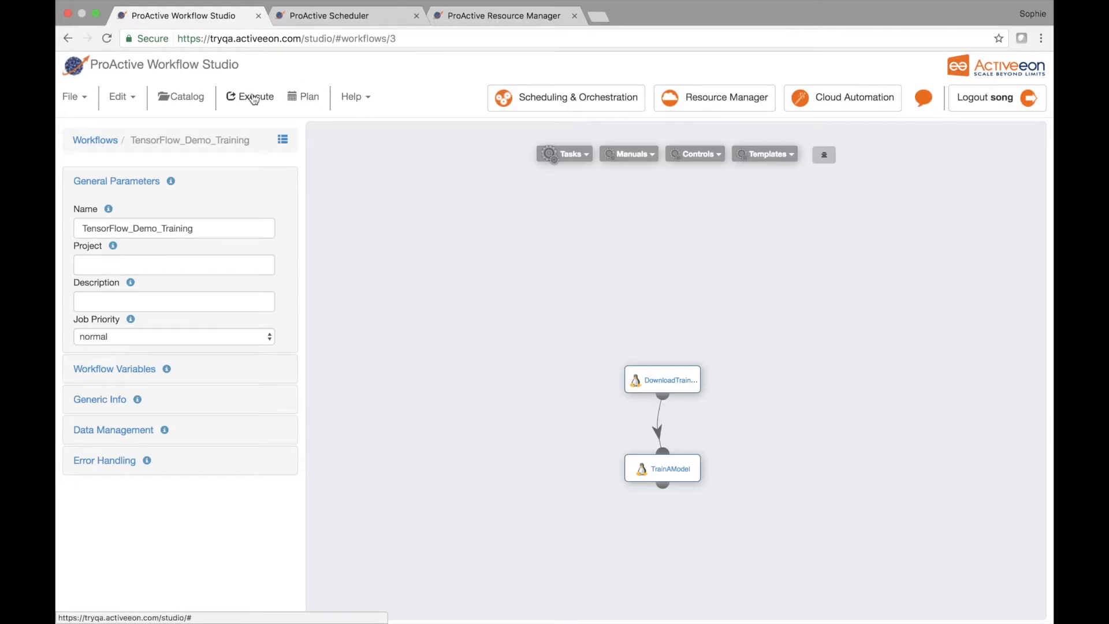
Step: Execute the TensorFlow_Demo_Training workflow with its preset variables and select the new job in the Scheduler
click(254, 98)
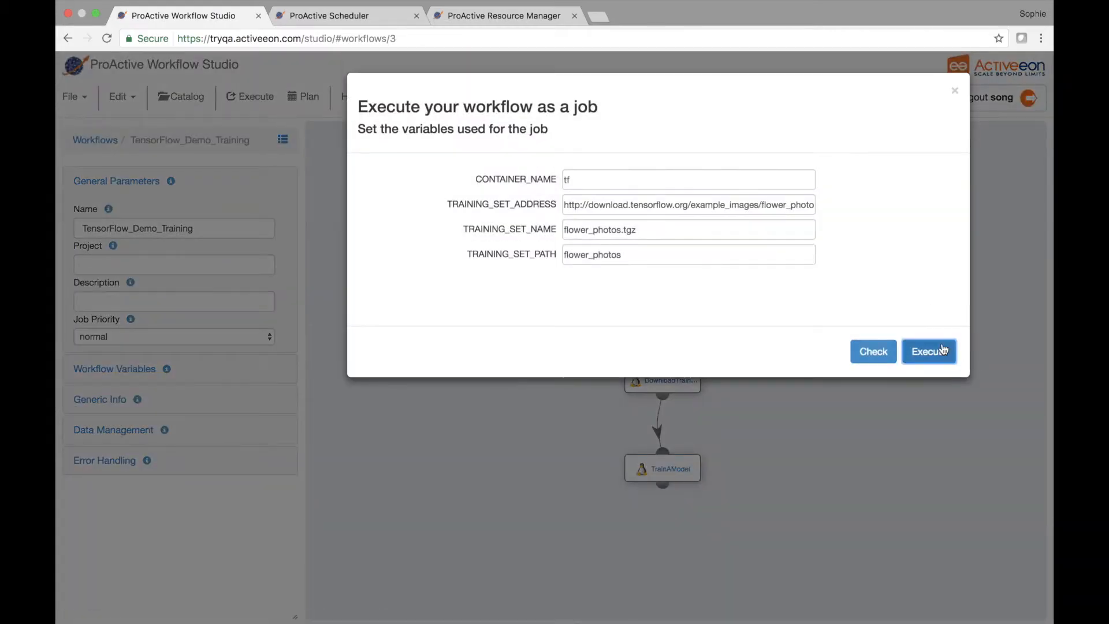
click(943, 349)
click(378, 18)
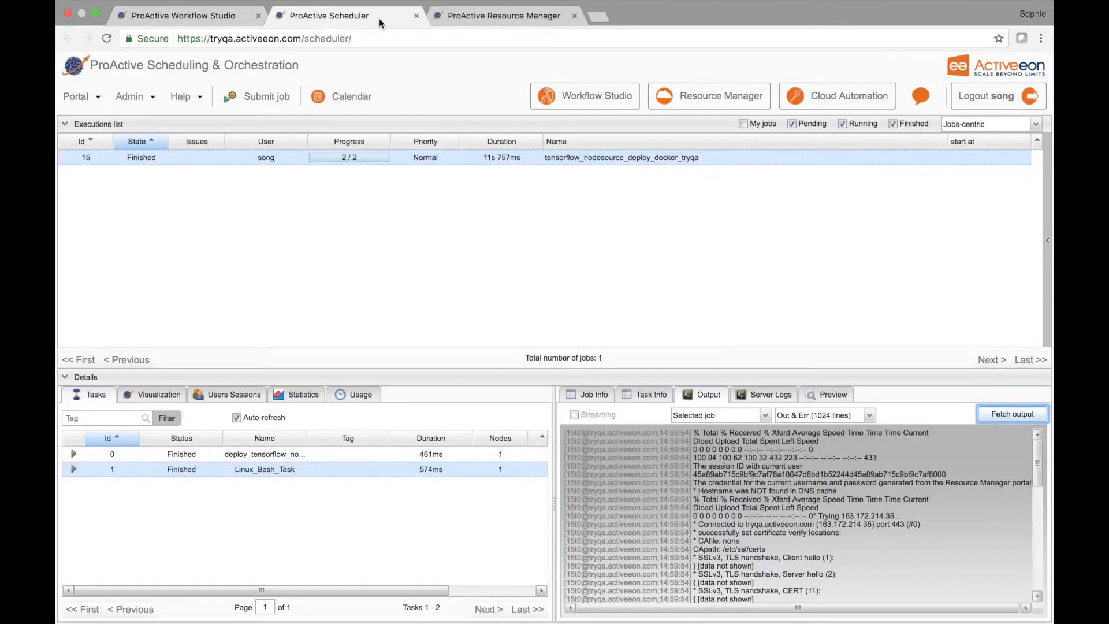
click(328, 156)
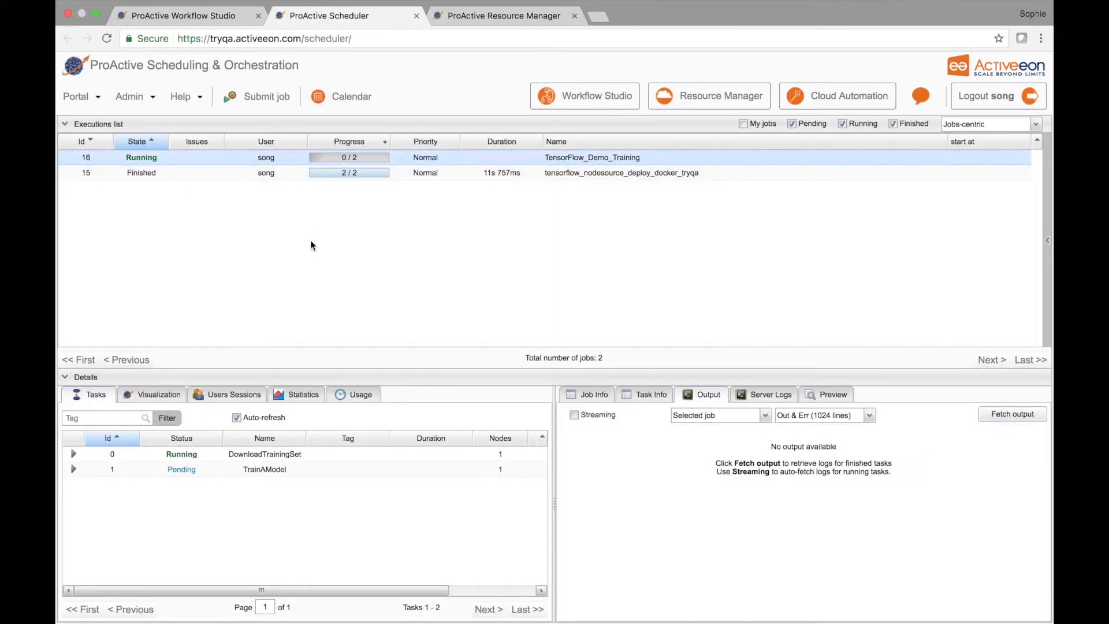
Step: Inspect the busy node in the TensorFlow node source and compare it with the training job's task progress in the Scheduler
click(508, 19)
click(798, 140)
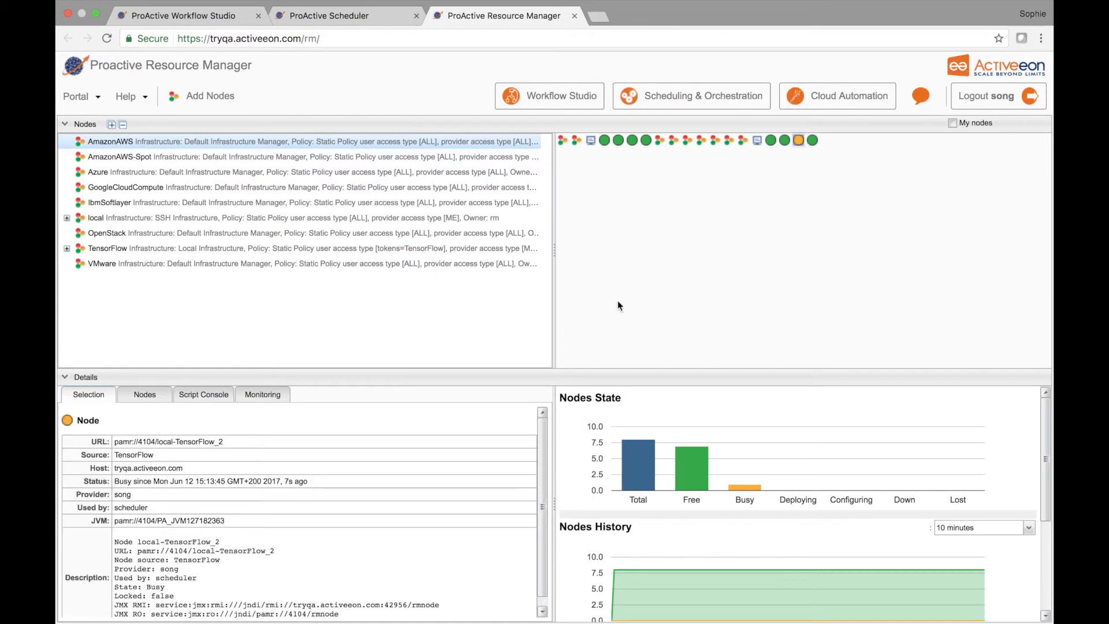
click(67, 248)
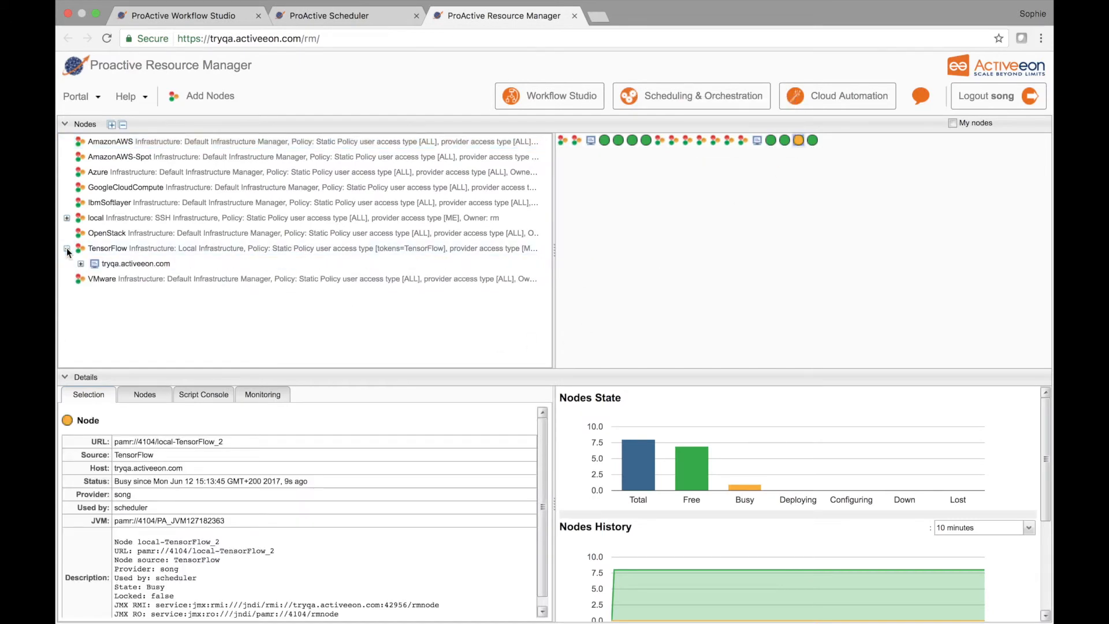
click(81, 263)
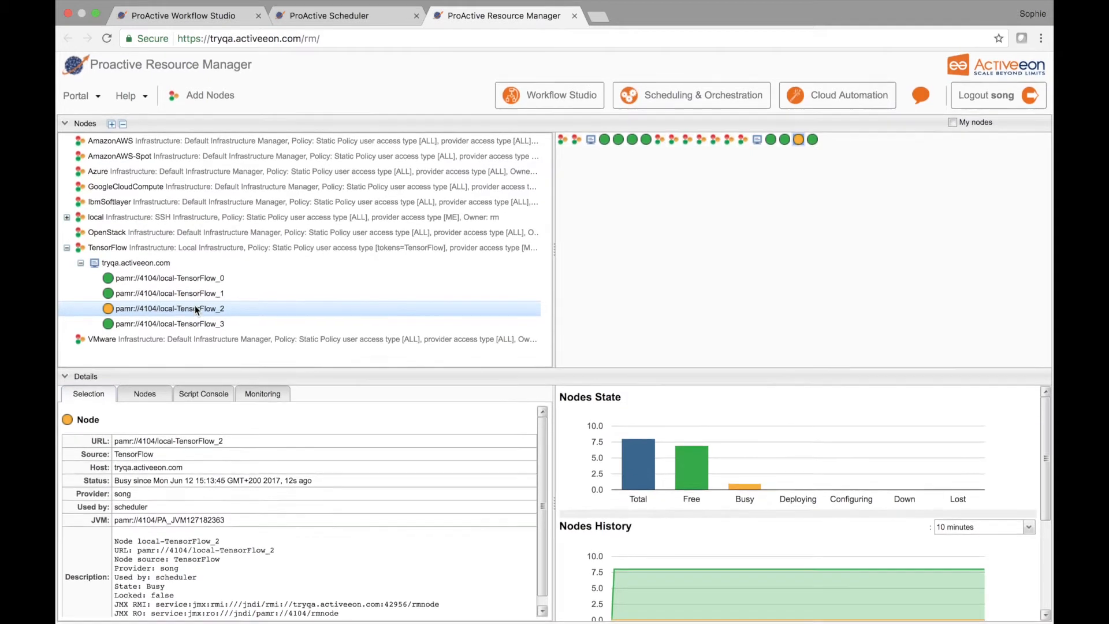
click(333, 17)
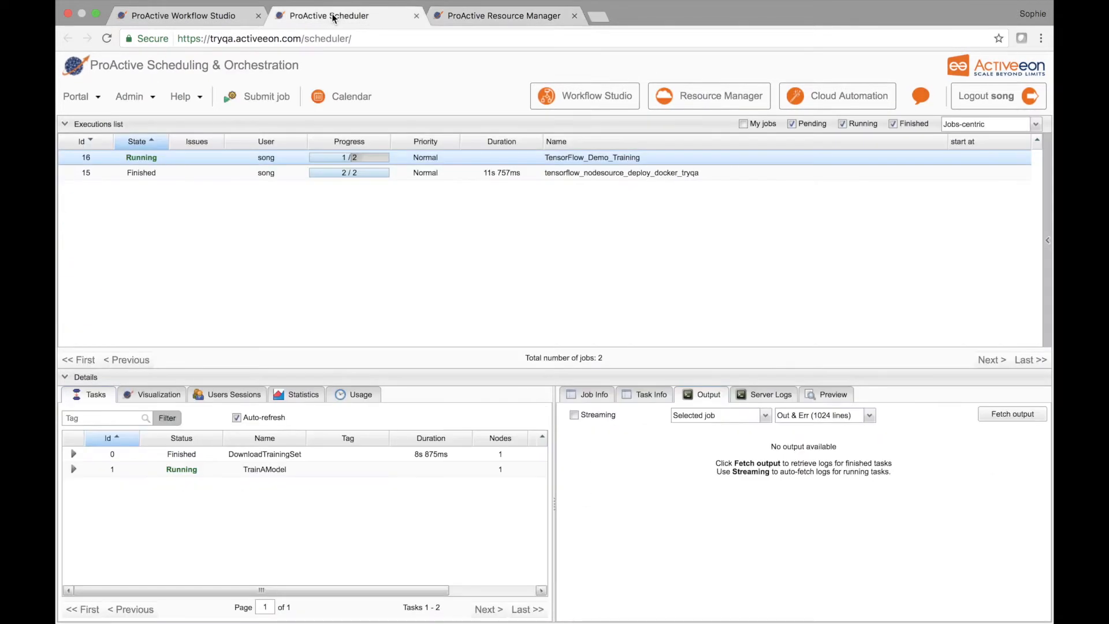
click(465, 17)
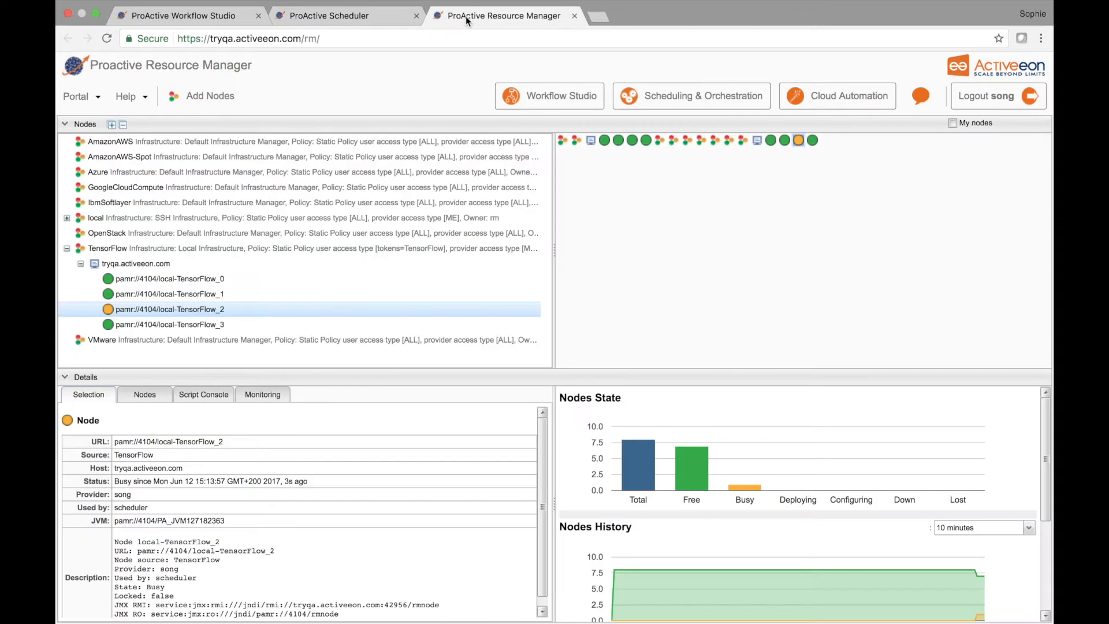
Step: Fetch the output of the TensorFlow_Demo_Training job in the Scheduler with TrainAModel selected, and turn on output streaming
click(364, 15)
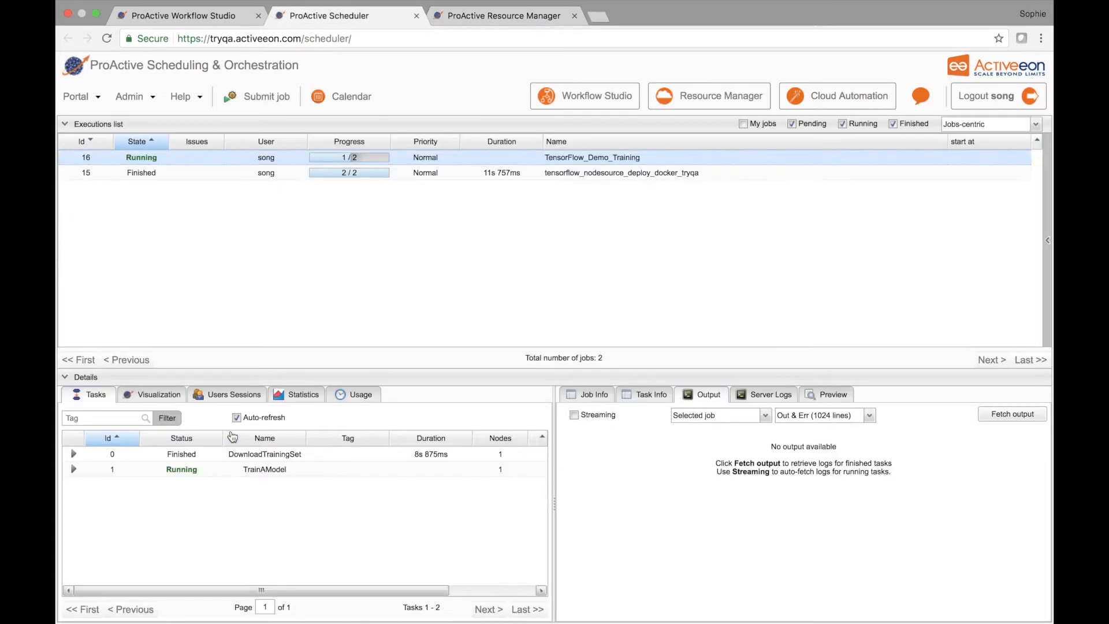
click(229, 469)
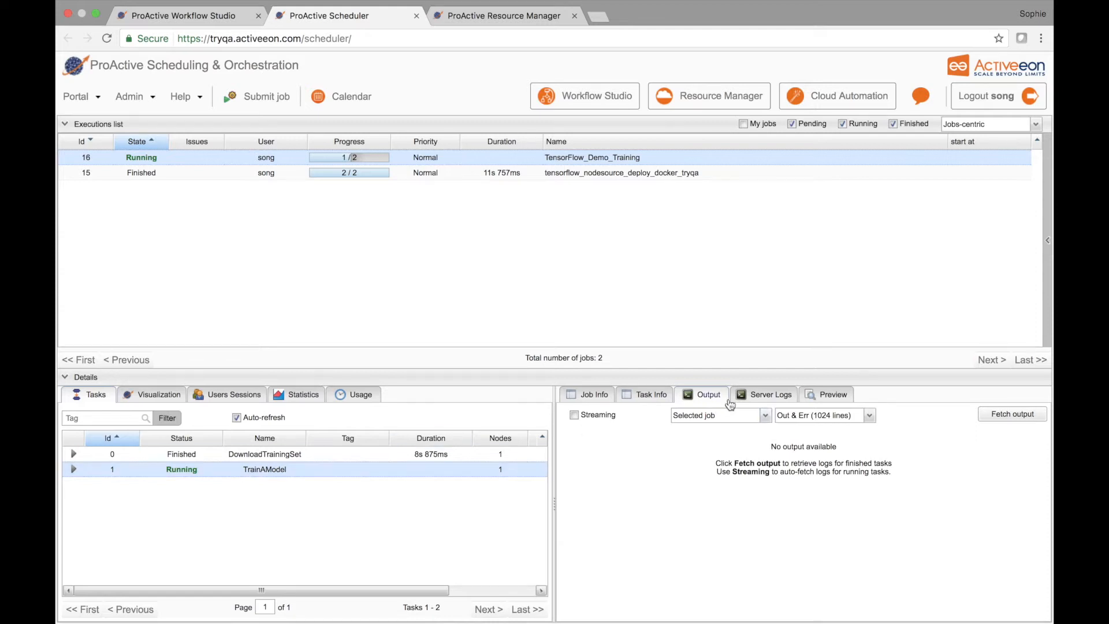
click(1011, 414)
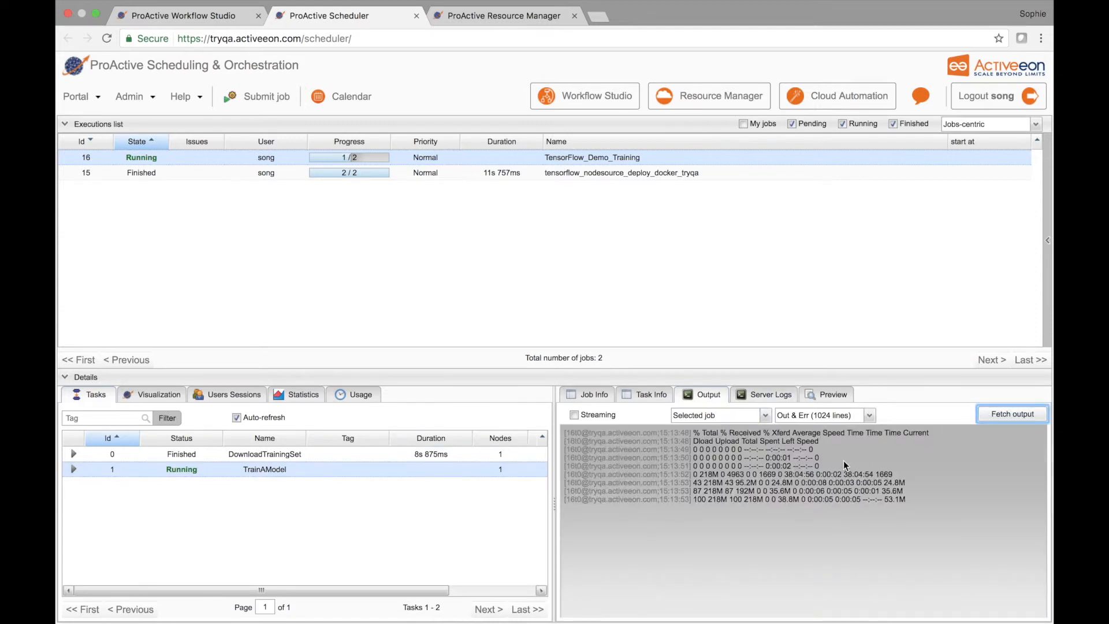
click(574, 414)
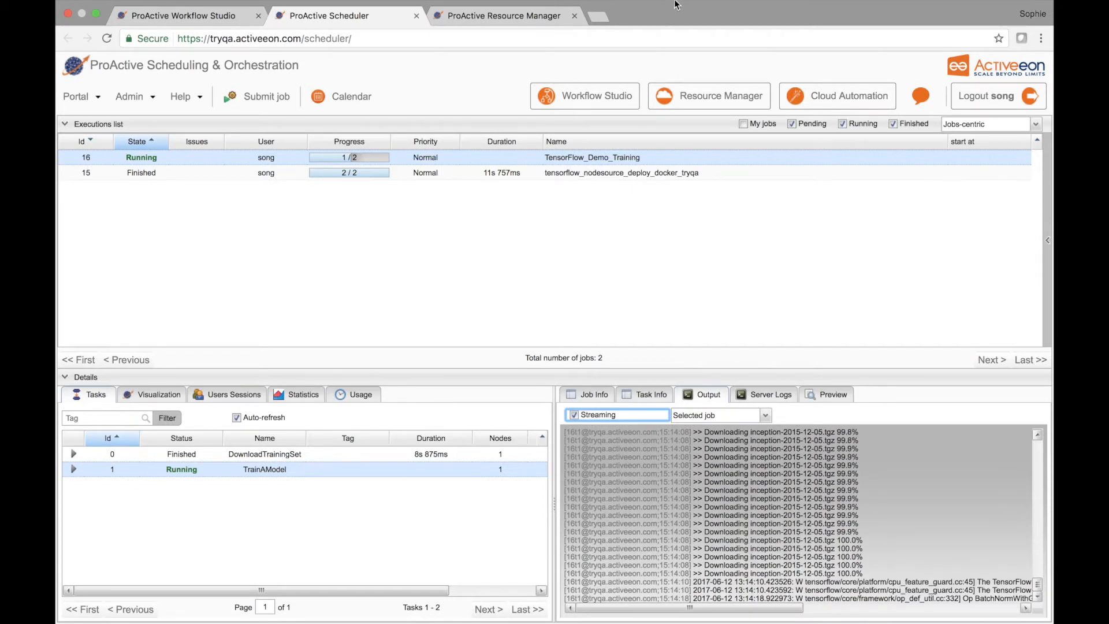
Step: Read through the TensorFlow_Demo_Training output log, from the model download to the bottleneck file creation for each flower class
mouse_move(672, 1)
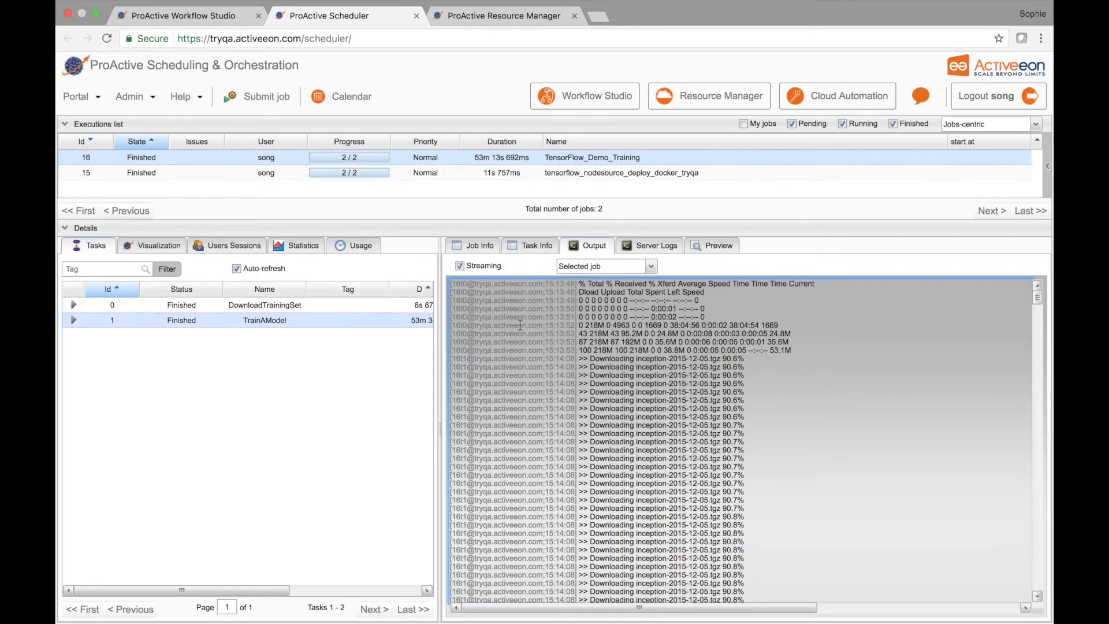
scroll(519, 325, down, 20)
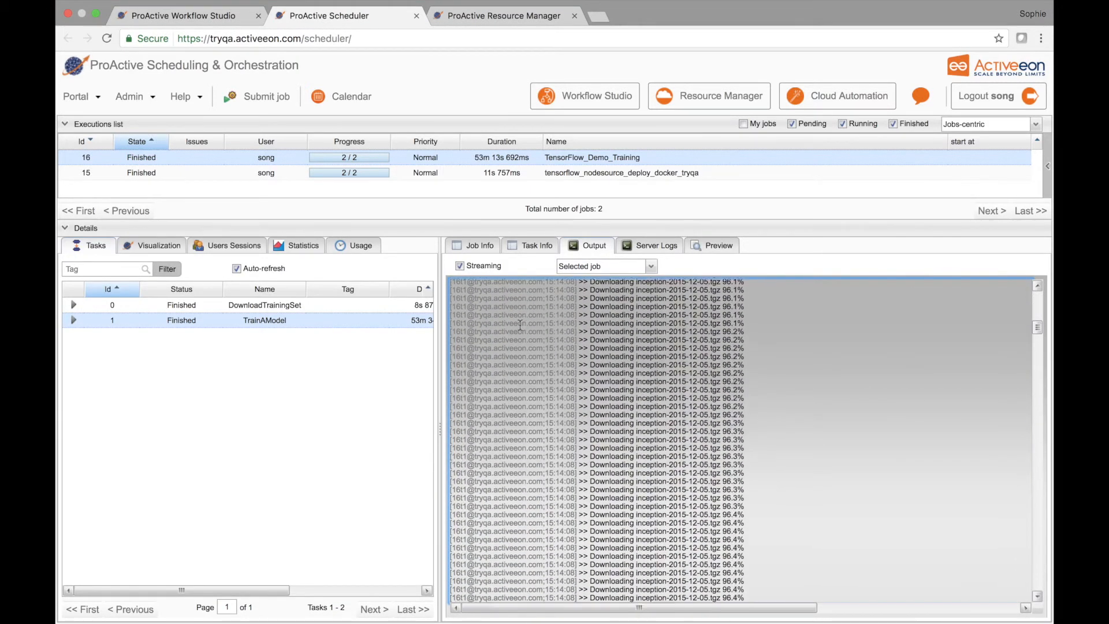
scroll(737, 440, down, 20)
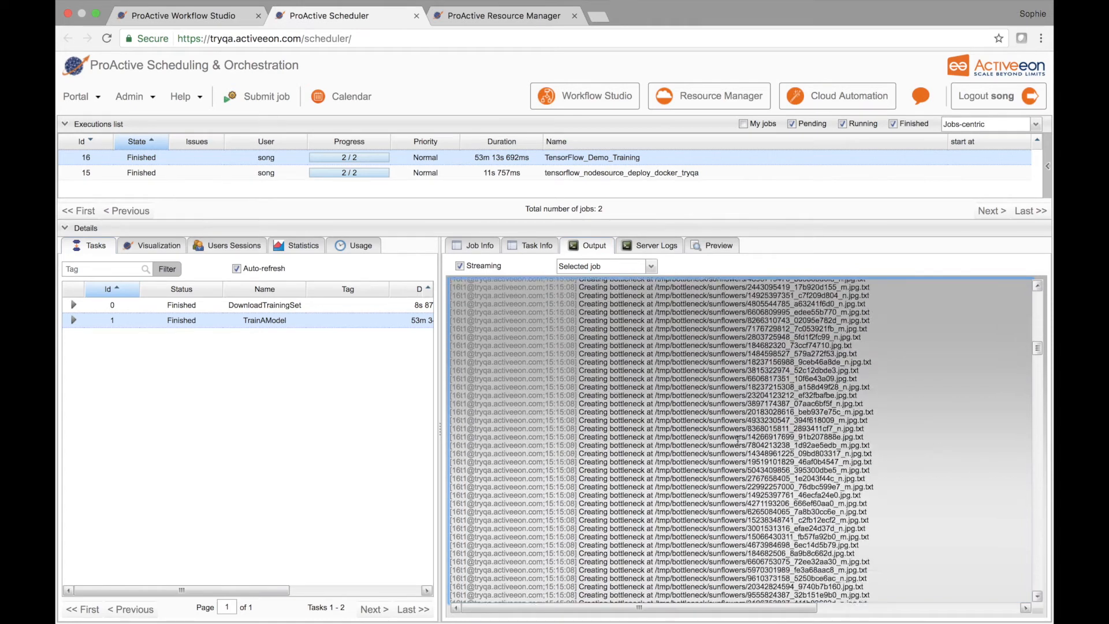
scroll(740, 445, down, 20)
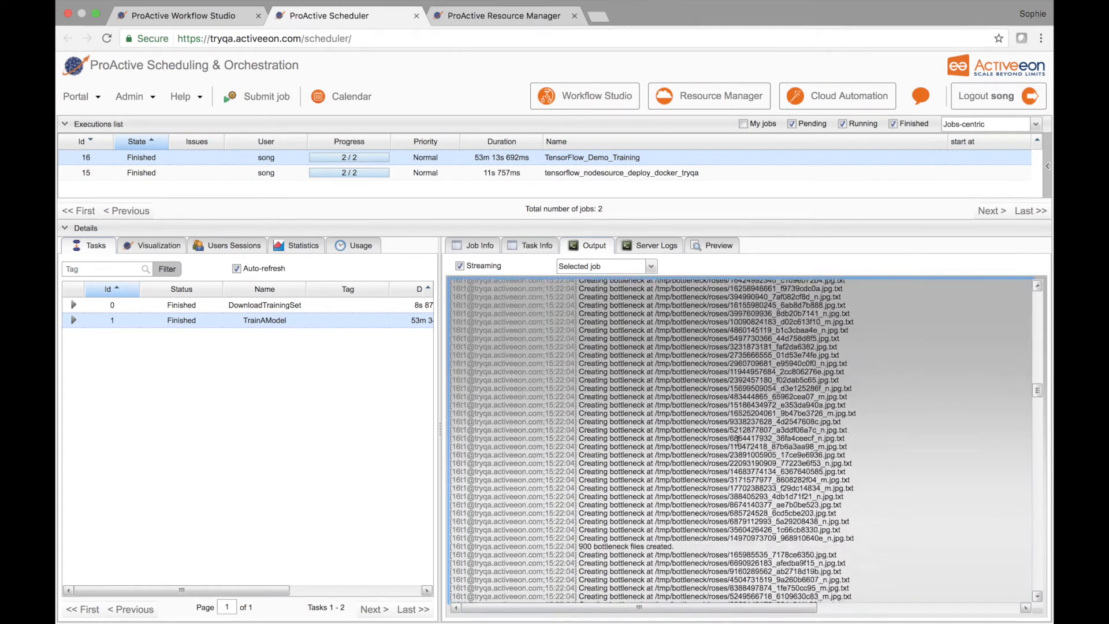
scroll(737, 441, down, 20)
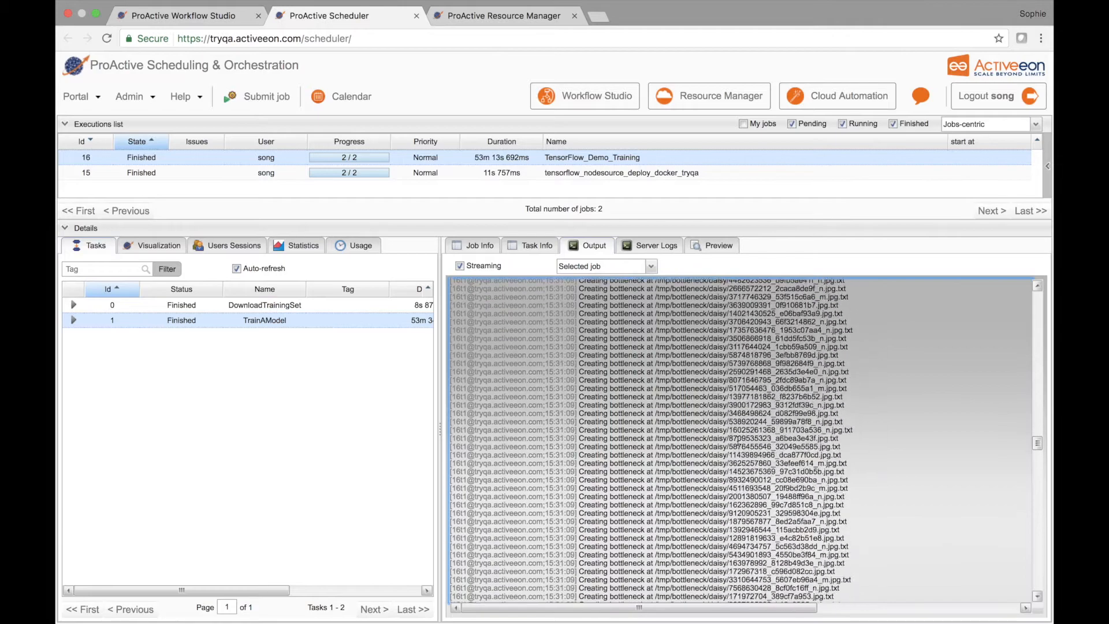
scroll(738, 443, down, 20)
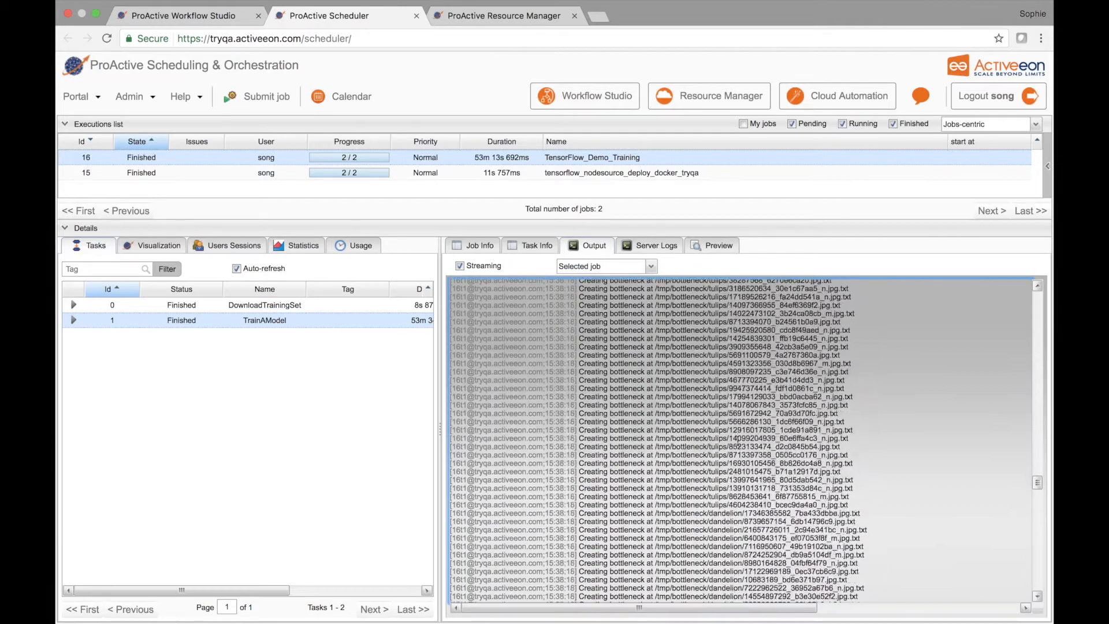
scroll(738, 442, down, 20)
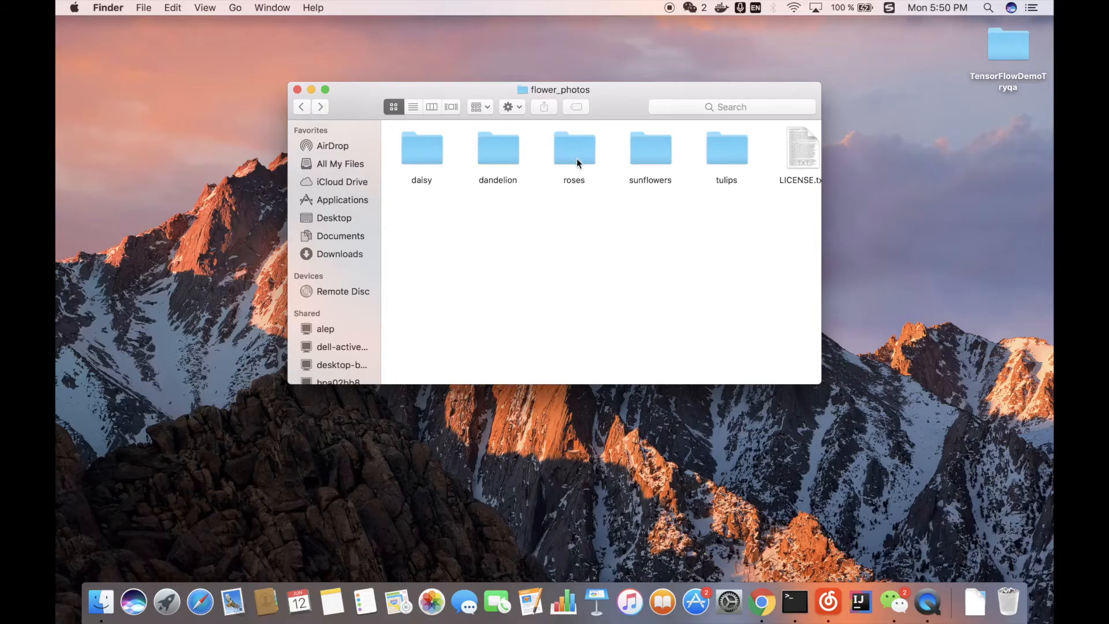
Step: In Finder, preview the image 118974357_0faa23cce9_n.jpg in the roses folder and copy its file name
double_click(576, 157)
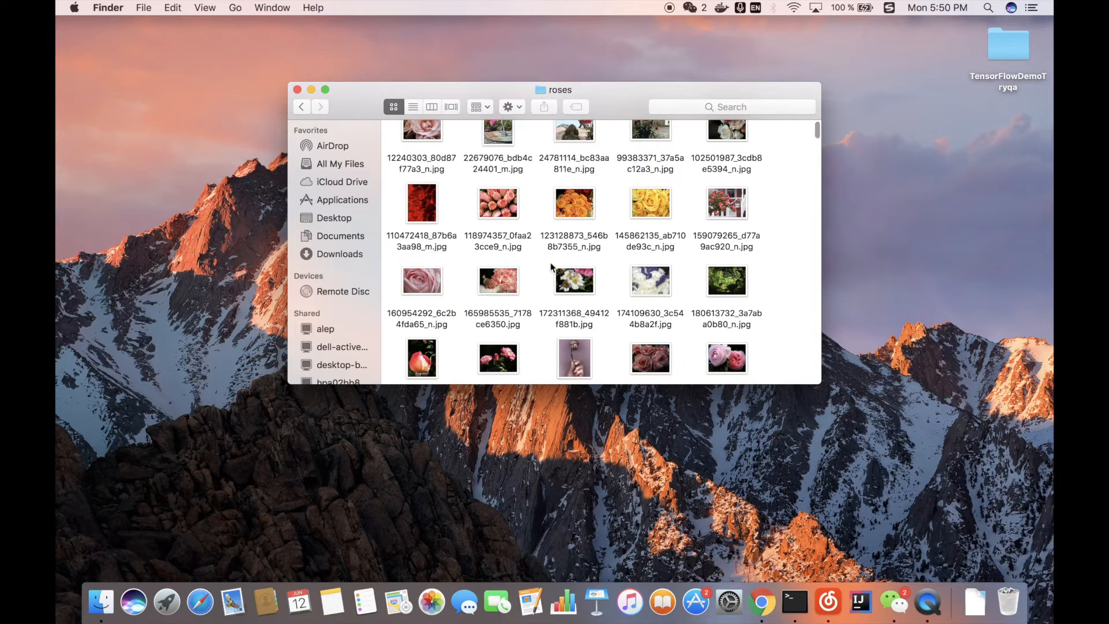
click(490, 195)
key(space)
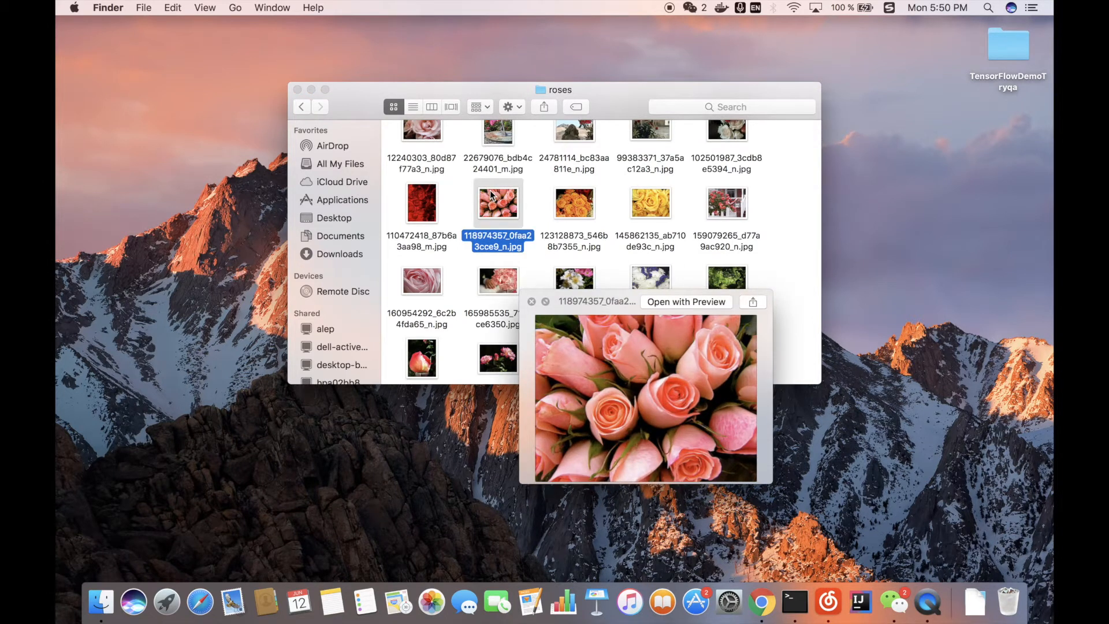
key(space)
click(502, 245)
key(super+c)
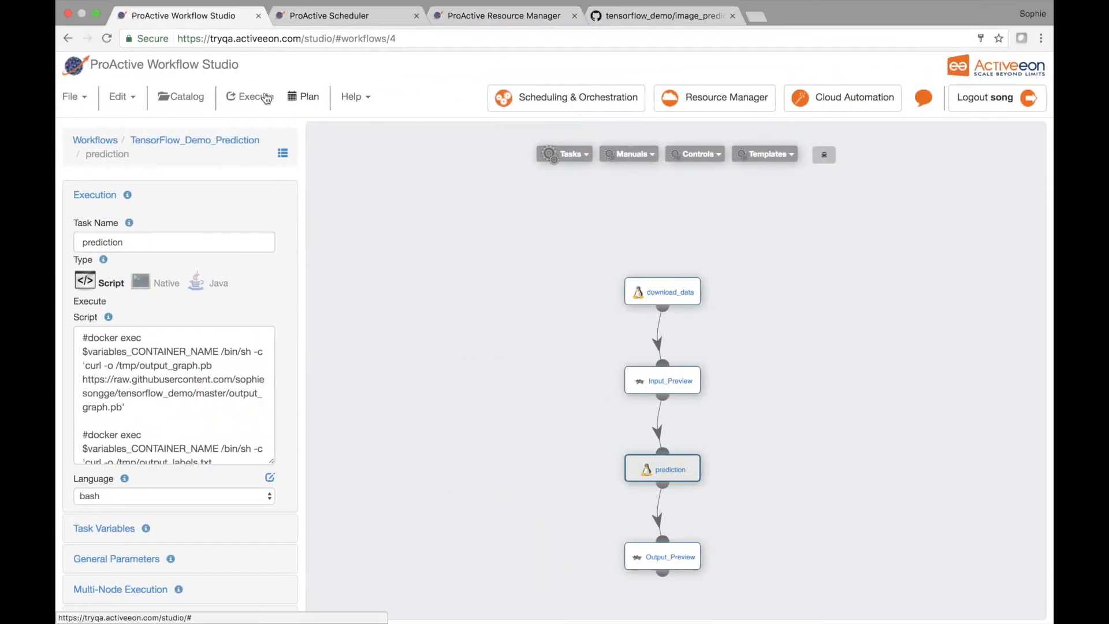
Step: In the Workflow Studio, execute the TensorFlow_Demo_Prediction workflow with PREDICTION_IMAGE set to 118974357_0faa23cce9_n.jpg
click(256, 96)
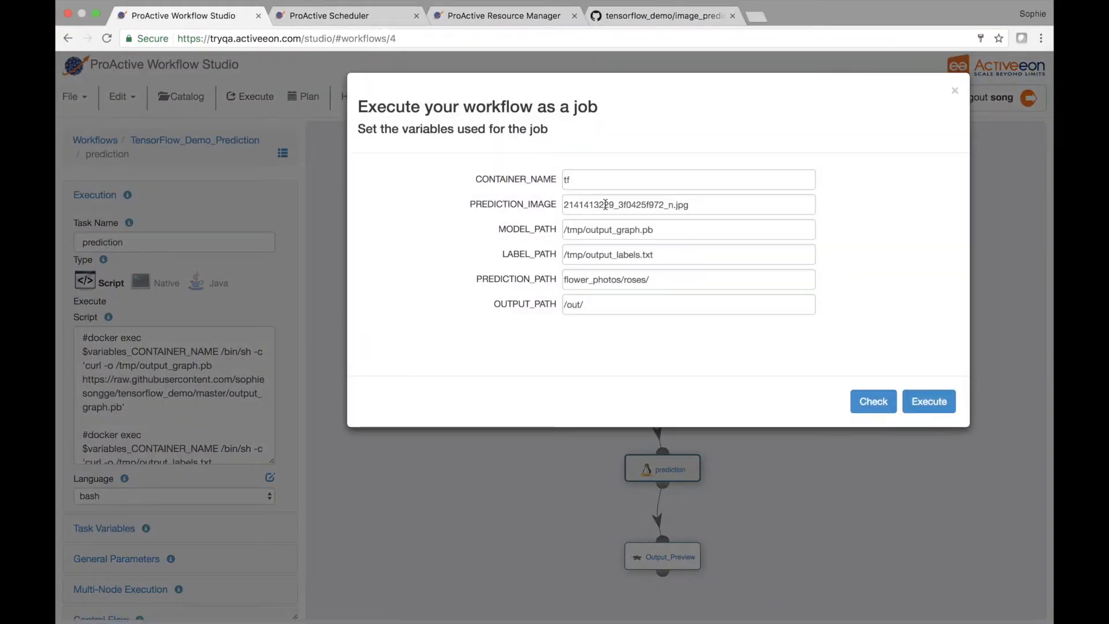
drag(672, 204, 565, 207)
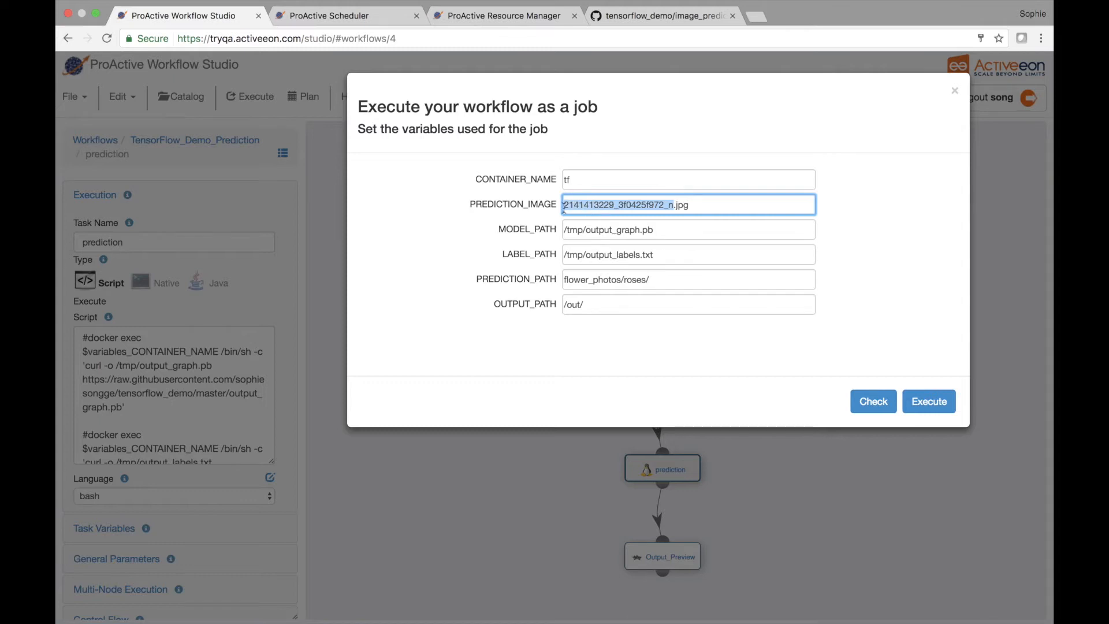
key(super+v)
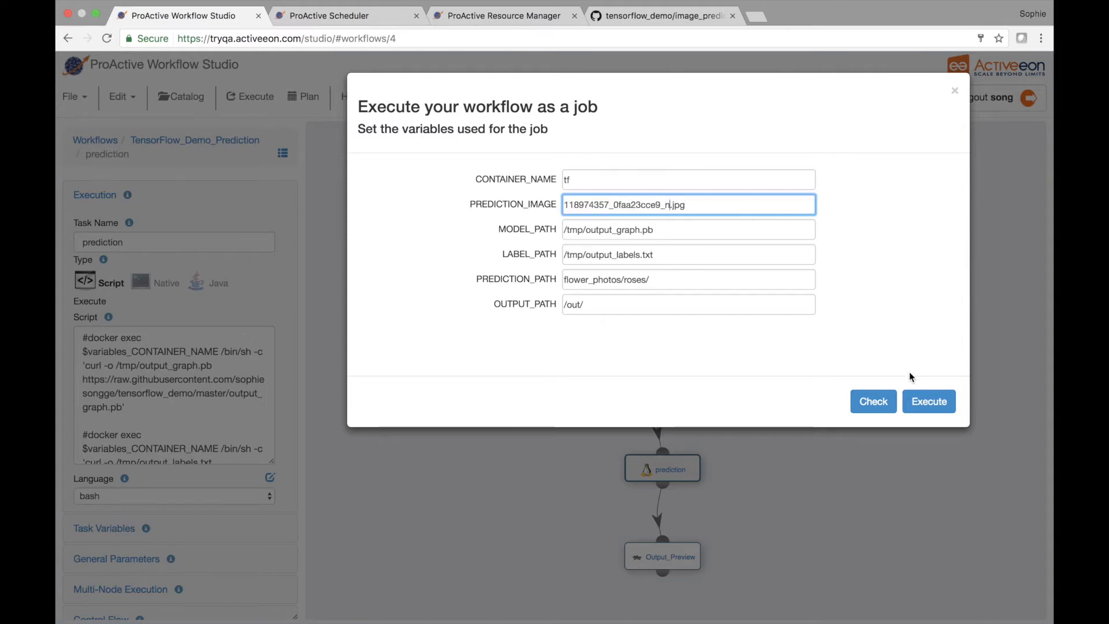
click(928, 401)
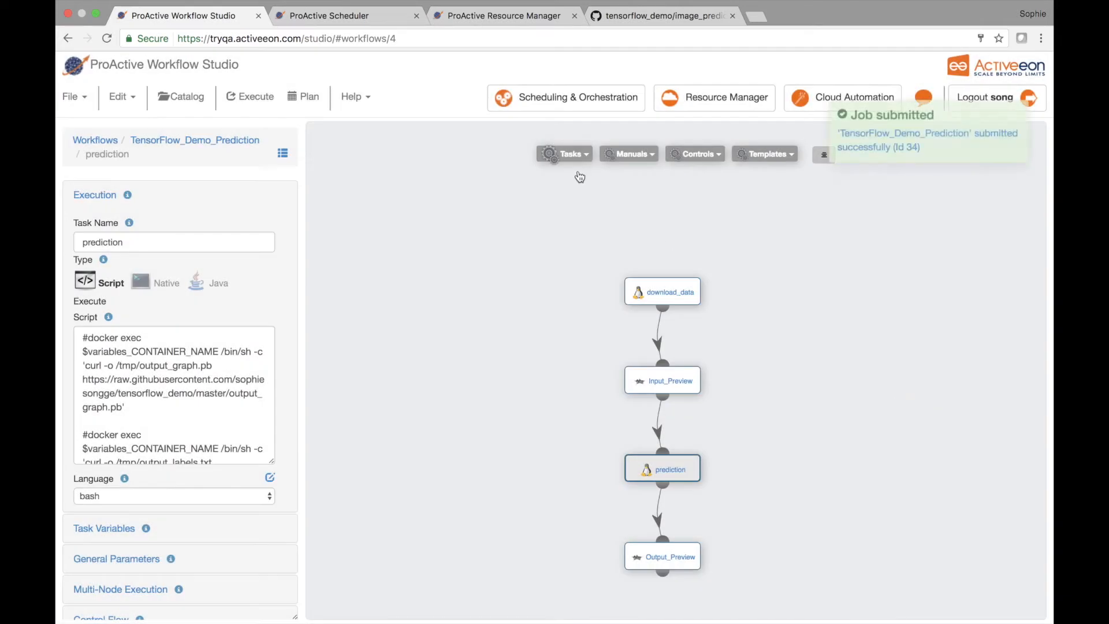
Step: Check the prediction job in the Scheduler and inspect the busy TensorFlow node's details in the Resource Manager
click(379, 16)
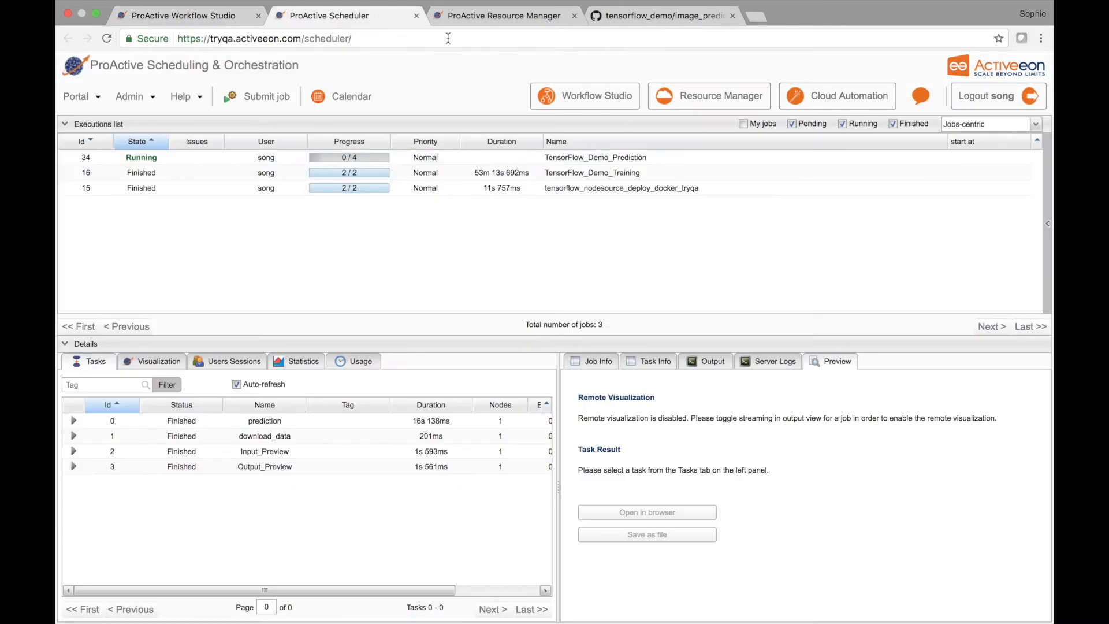
click(484, 16)
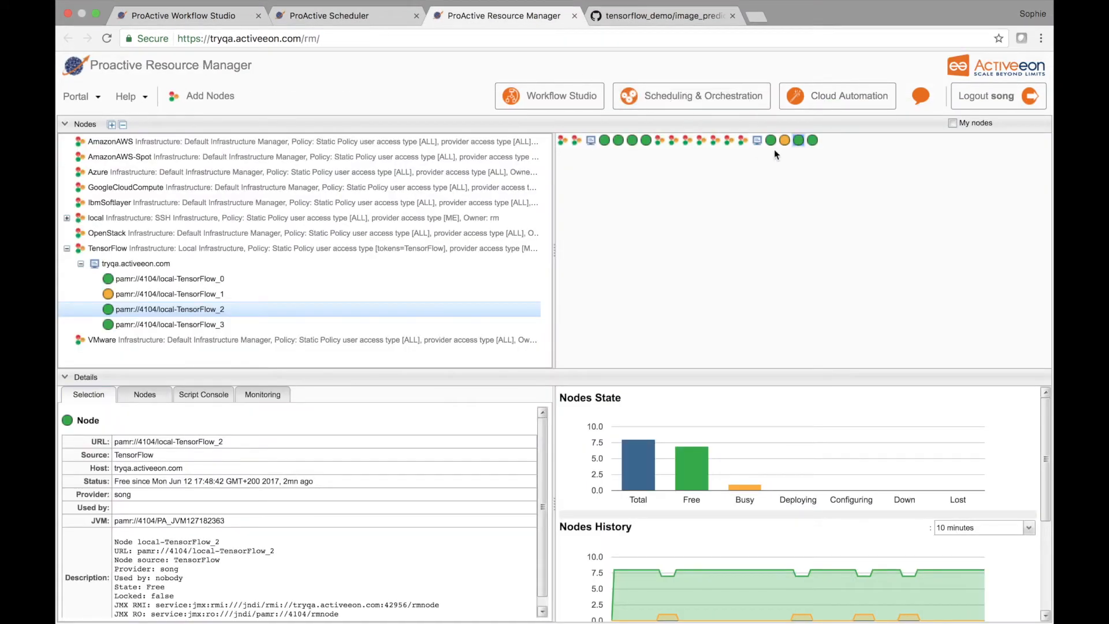
click(785, 141)
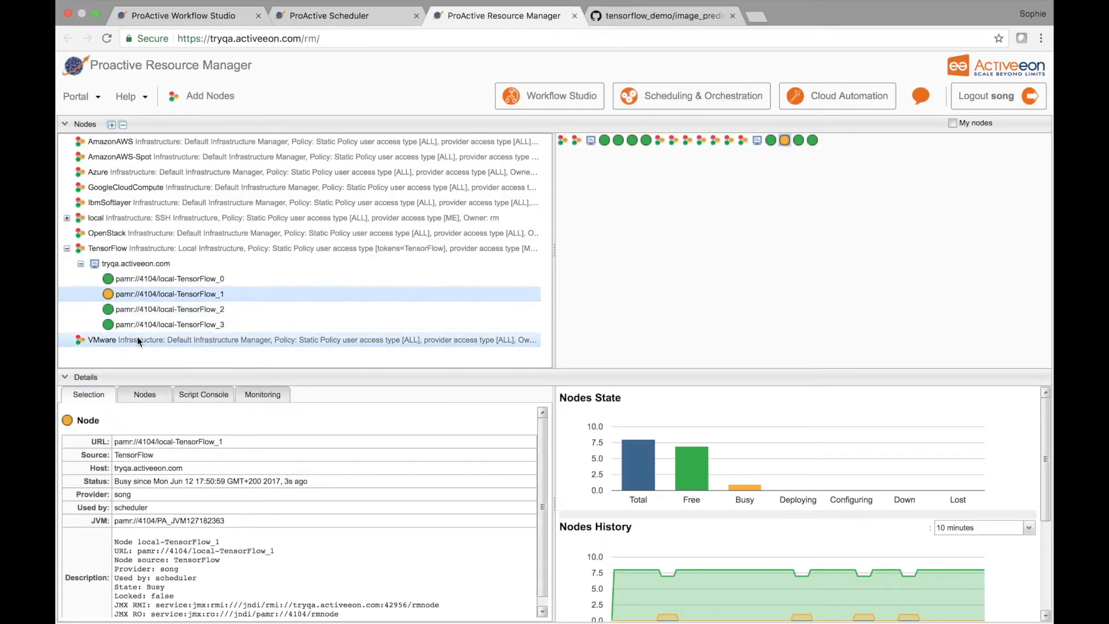
scroll(233, 471, down, 1)
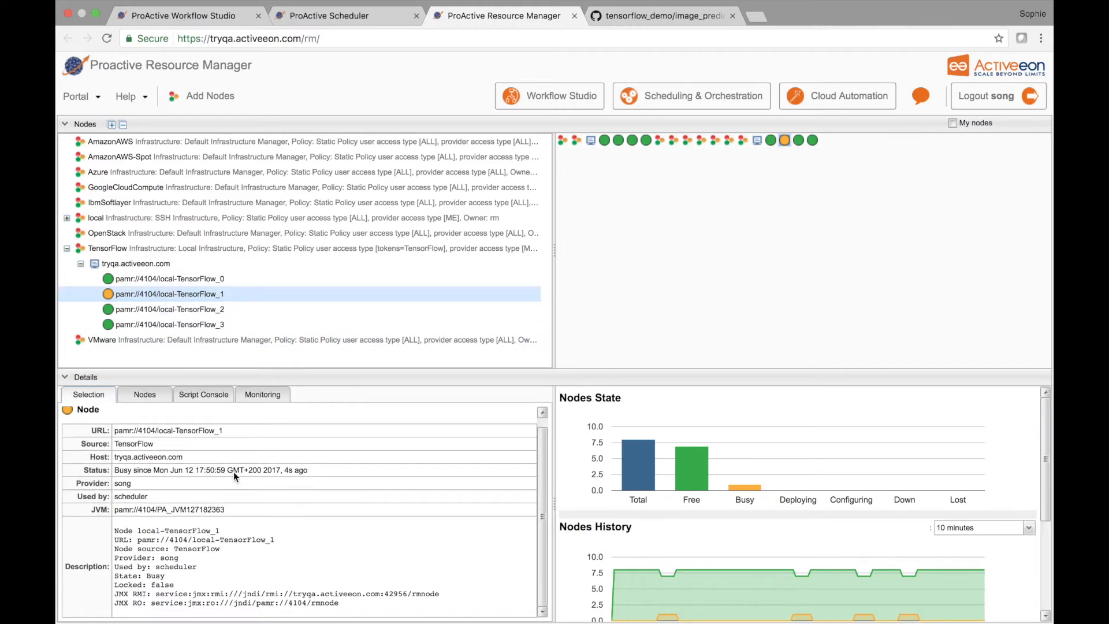
scroll(233, 471, up, 1)
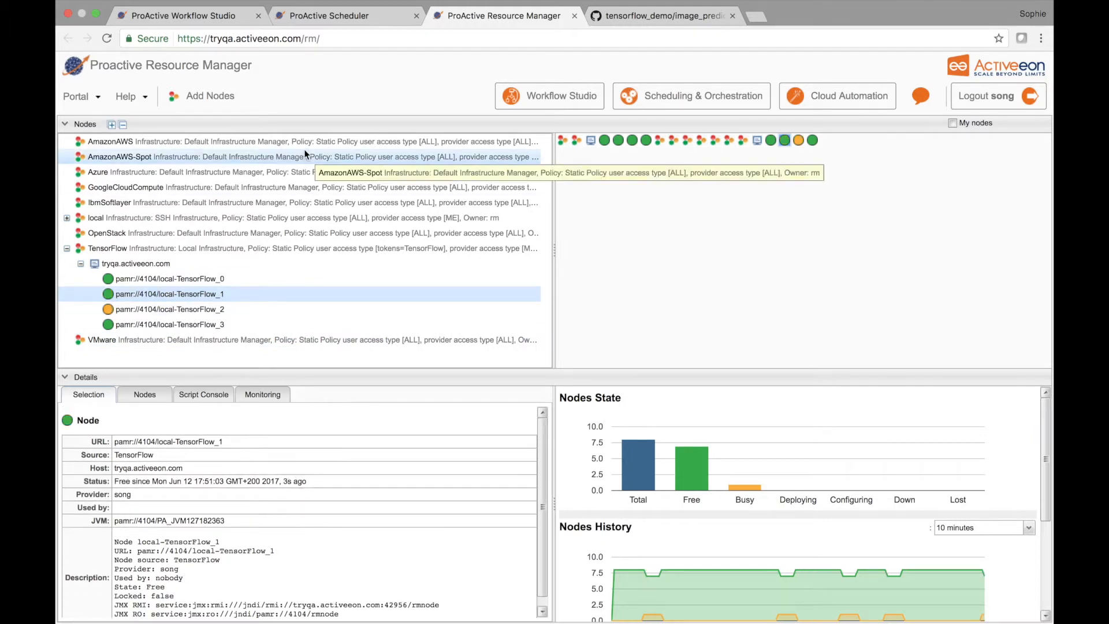
Step: Select the TensorFlow_Demo_Prediction job in the Scheduler and open the Input_Preview task result in the browser
click(335, 17)
click(223, 157)
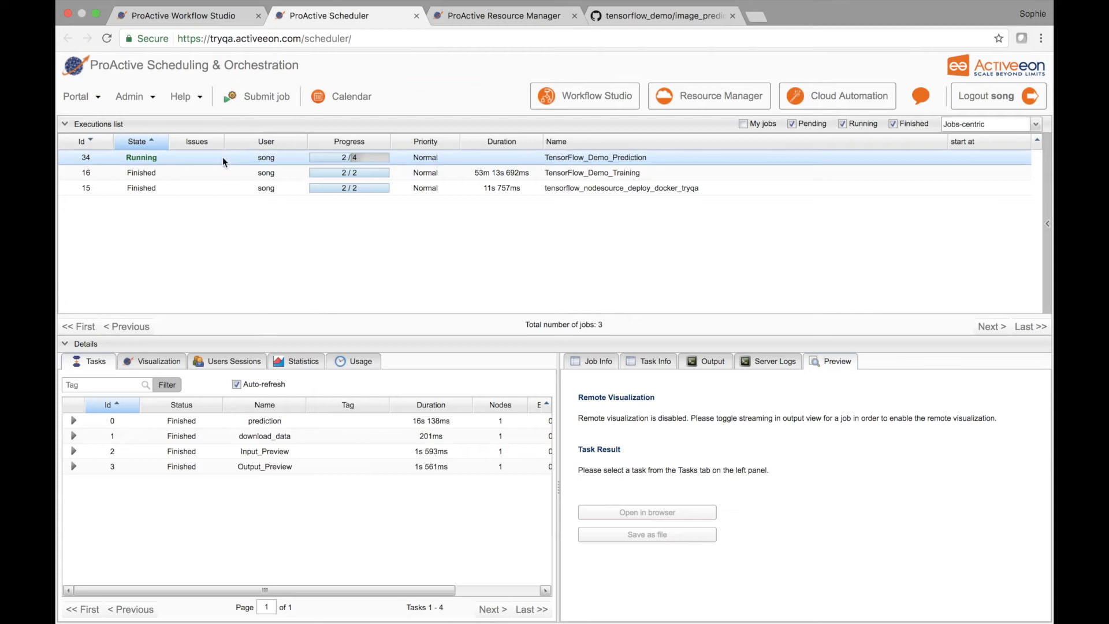
click(257, 447)
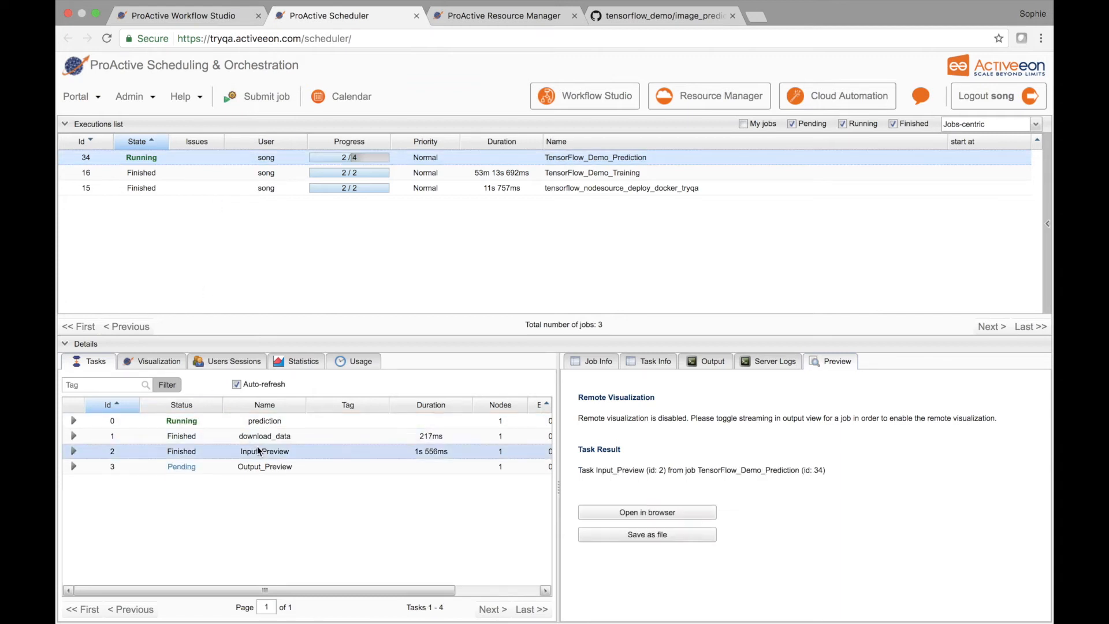
click(653, 512)
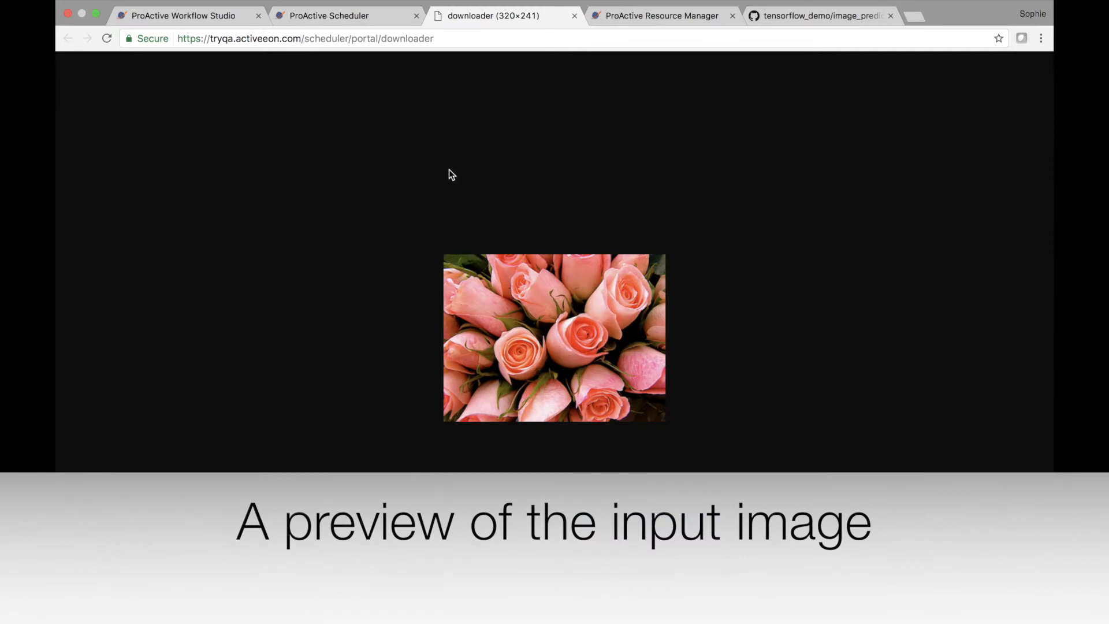
Step: Fetch the output of the prediction task in the Scheduler and highlight the roses score line
click(355, 18)
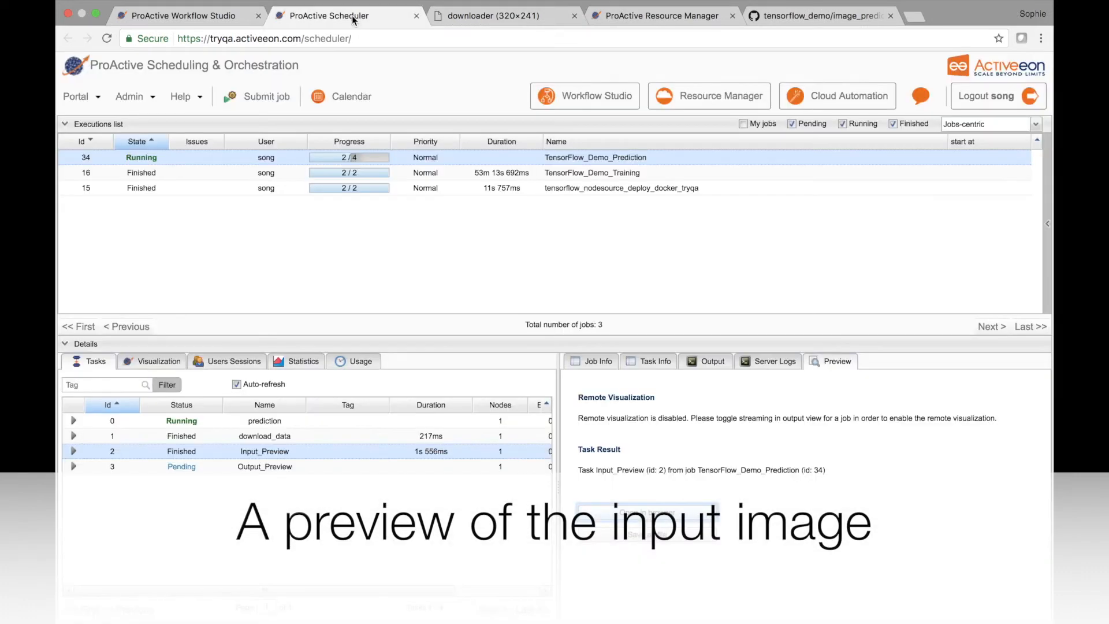
click(266, 420)
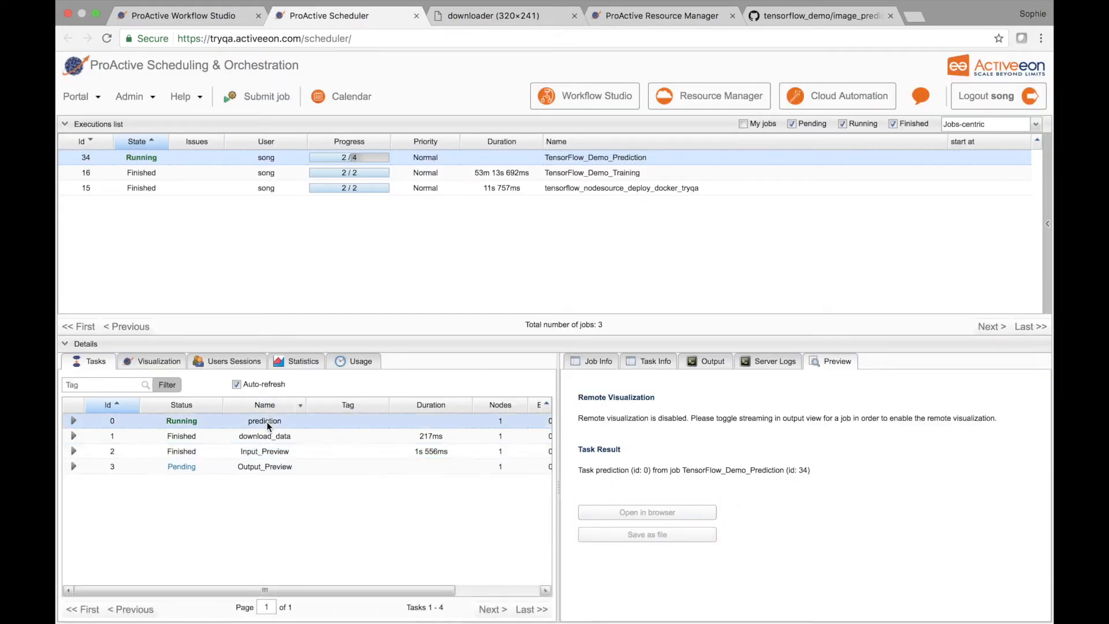
click(702, 361)
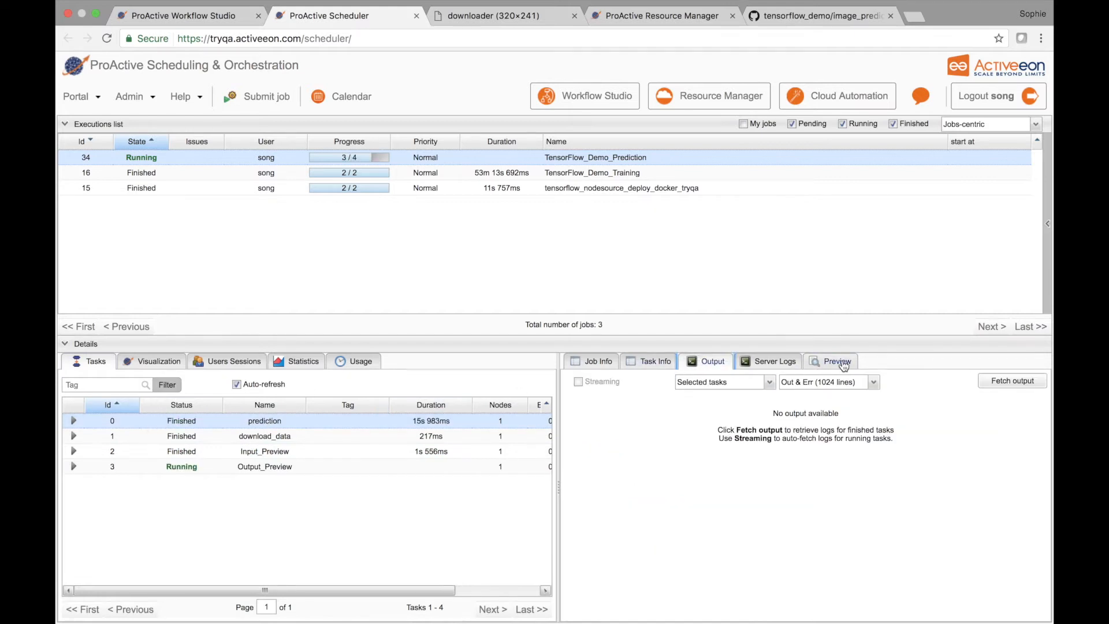
click(1002, 381)
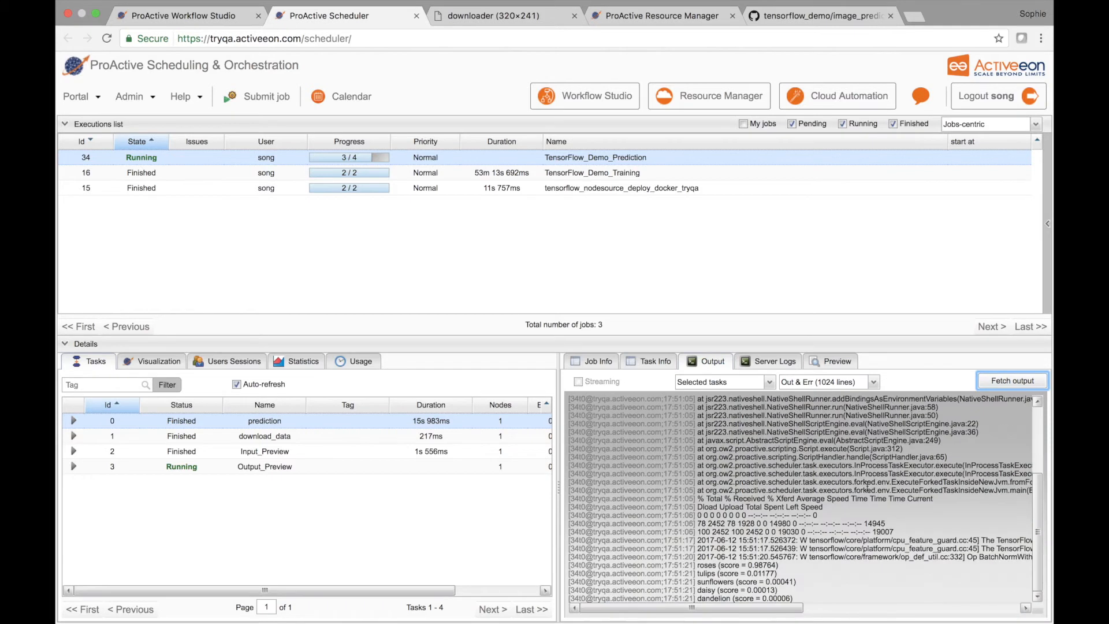
drag(780, 566, 748, 566)
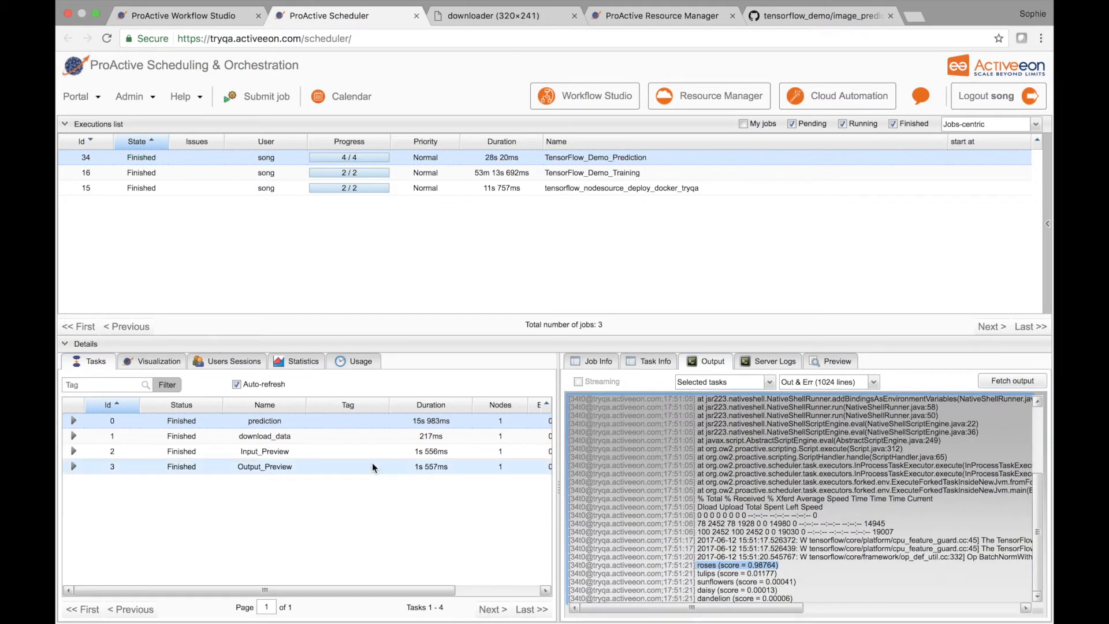
Step: Open the Output_Preview task result of the prediction job in the browser
click(233, 466)
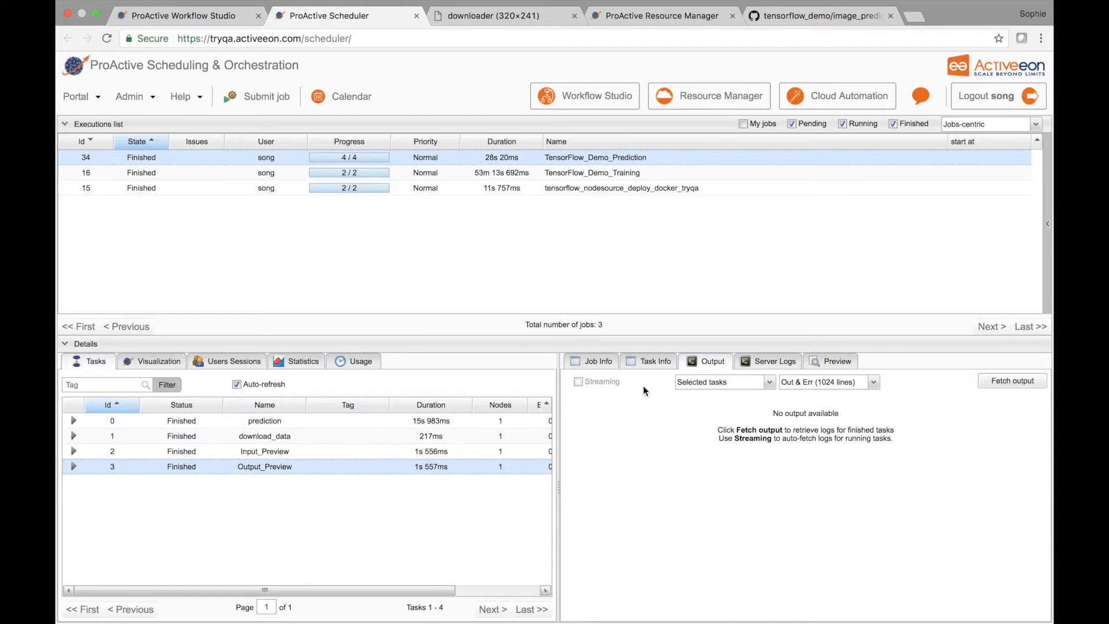
click(821, 368)
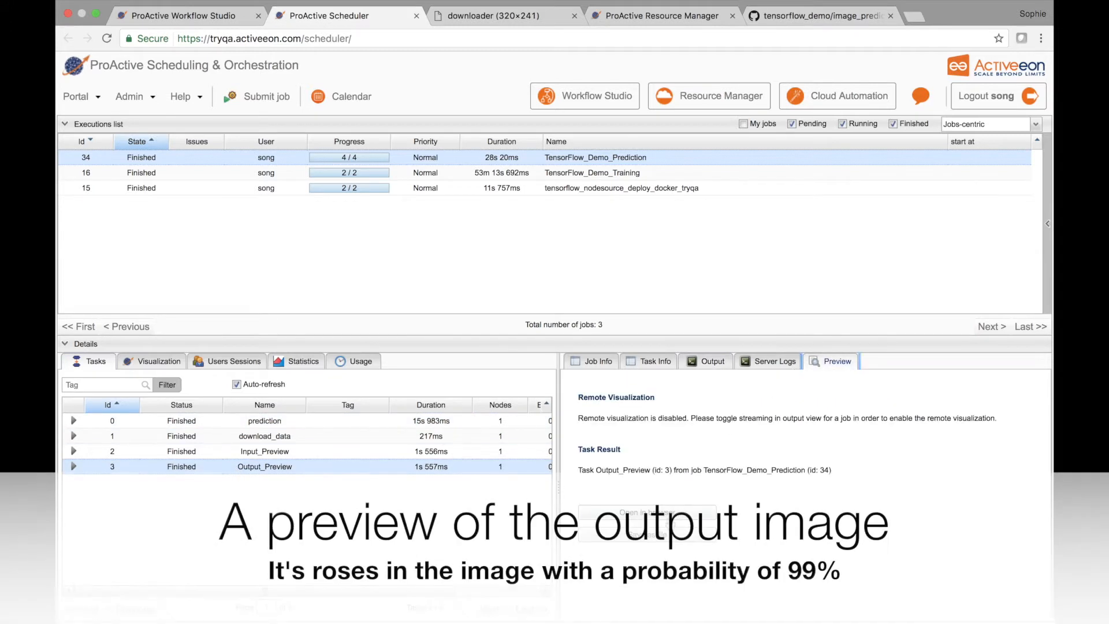
click(669, 512)
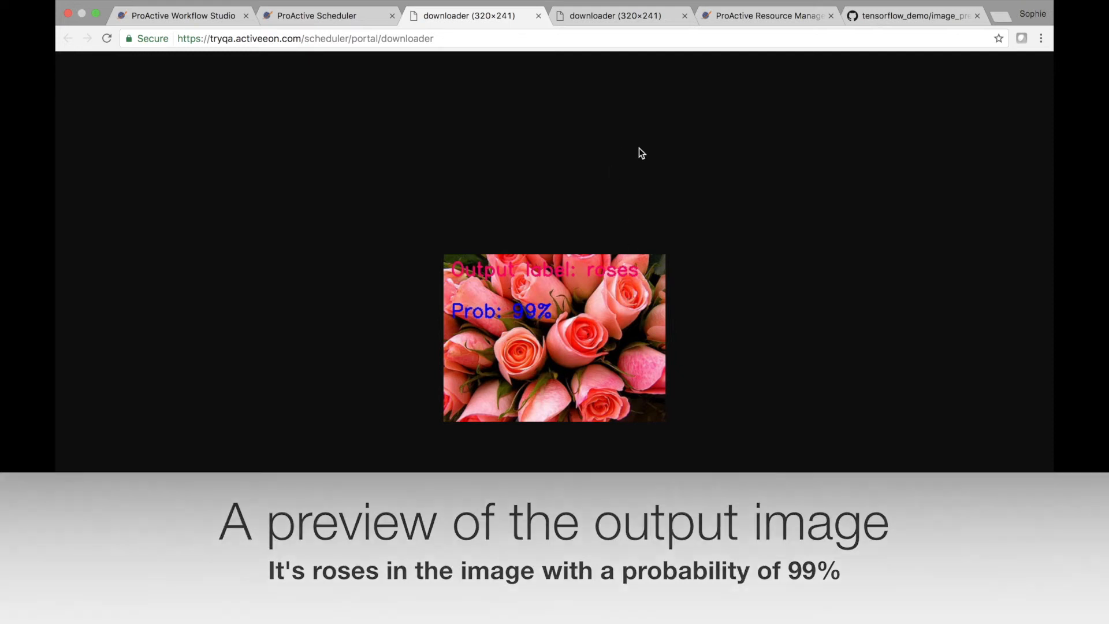
Step: In Finder, preview the image 6953297_8576bf4ea3.jpg in the sunflowers folder and select its file name
key(ctrl+Right)
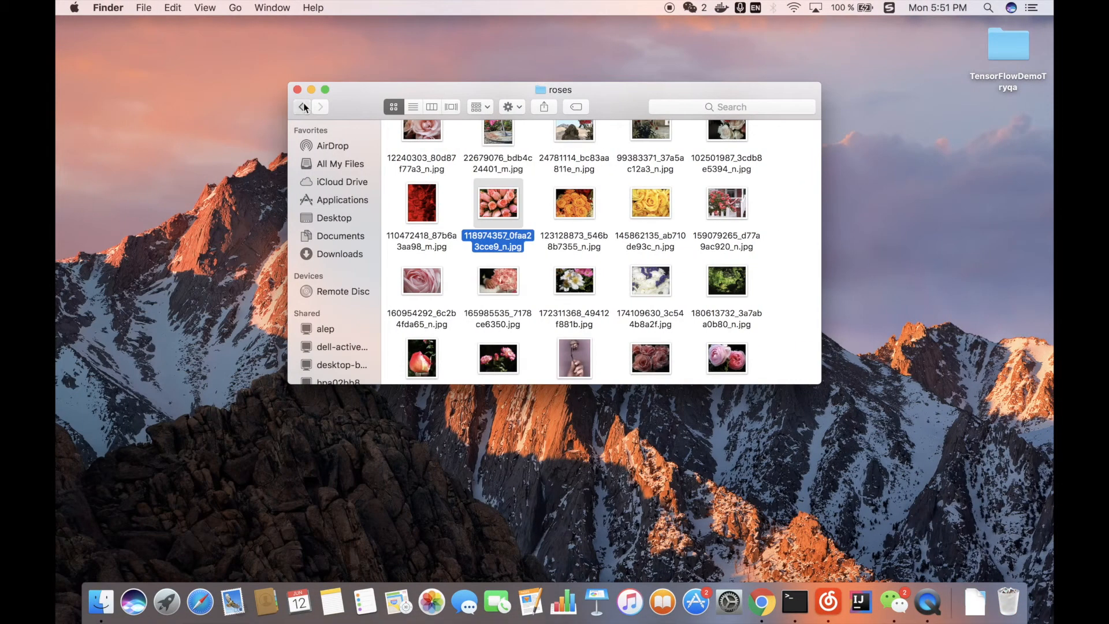
click(302, 107)
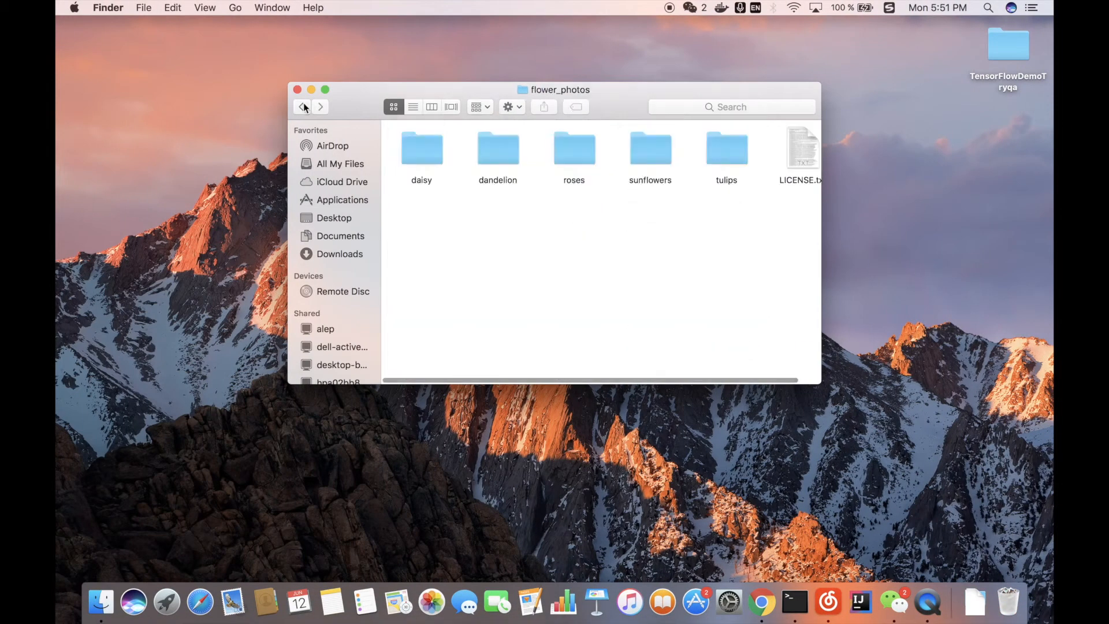
double_click(649, 160)
click(419, 139)
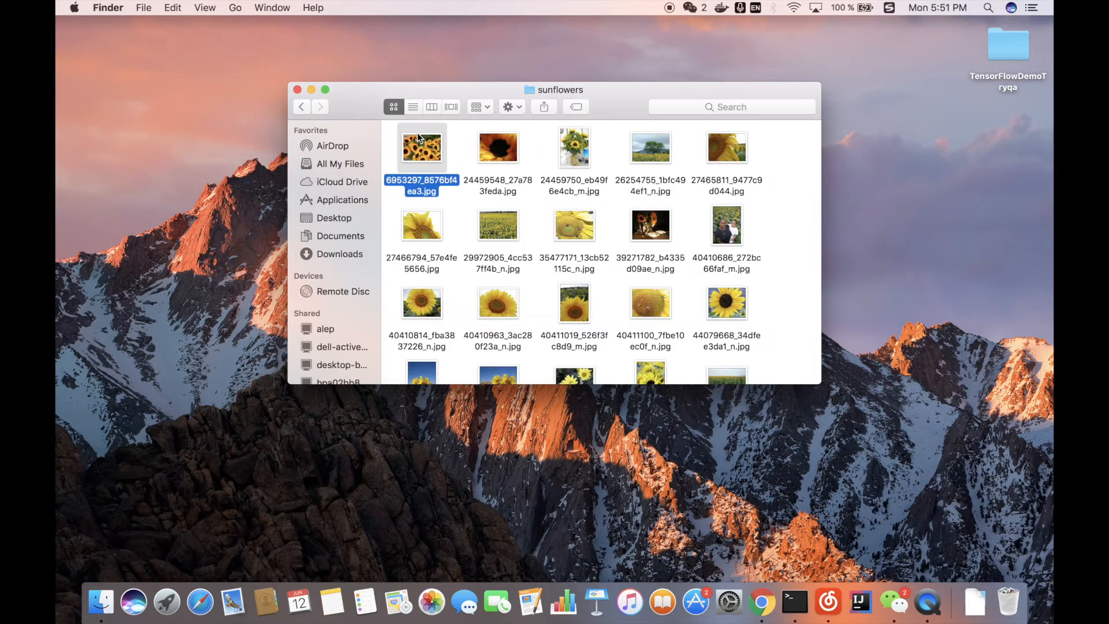
key(space)
key(space)
click(413, 184)
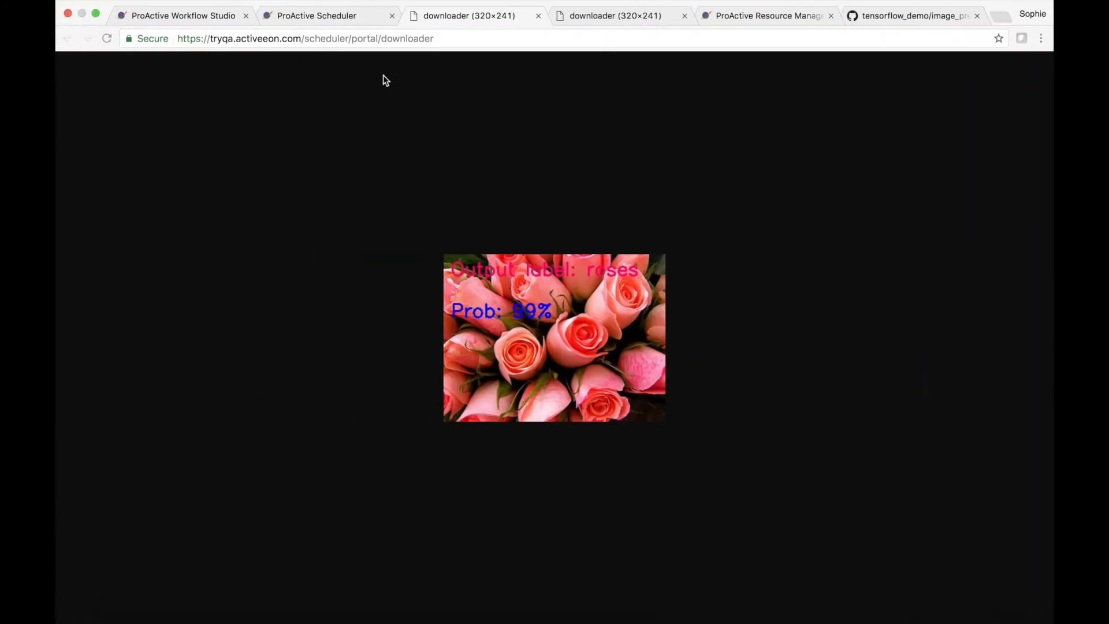
Step: Execute the TensorFlow_Demo_Prediction workflow with PREDICTION_PATH flower_photos/sunflowers/ and PREDICTION_IMAGE 6953297_8576bf4ea3.jpg
click(213, 18)
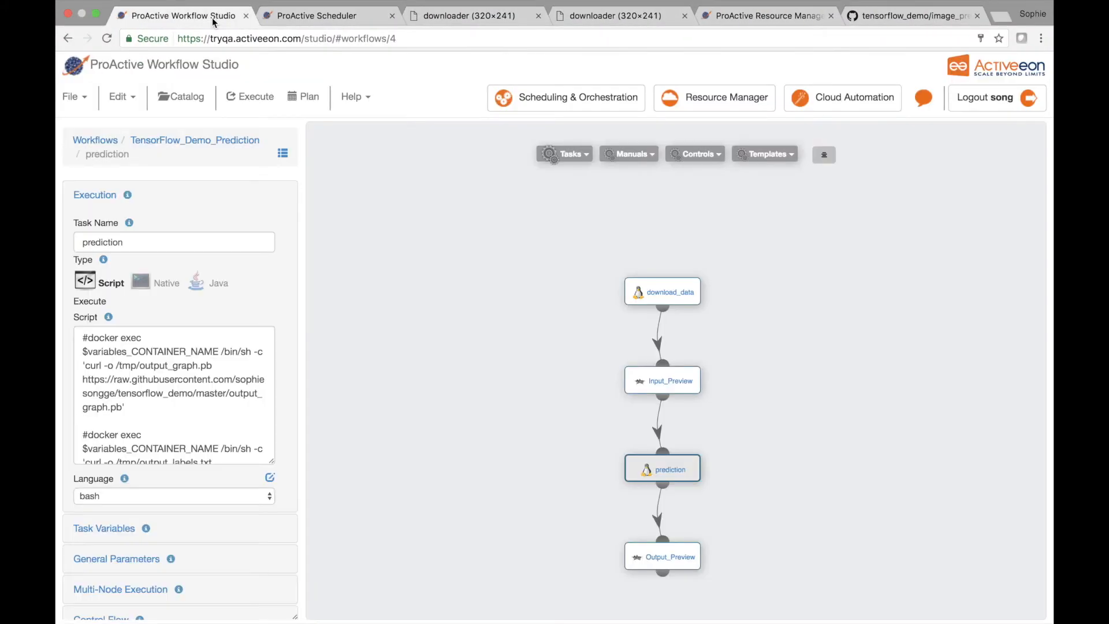
click(255, 97)
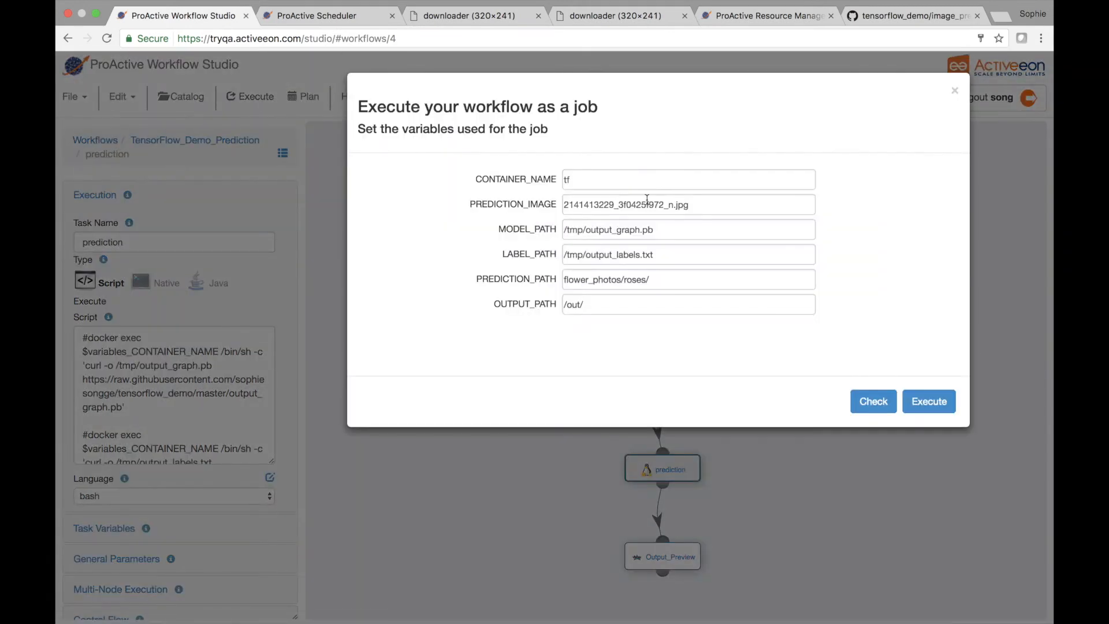
drag(647, 280, 637, 280)
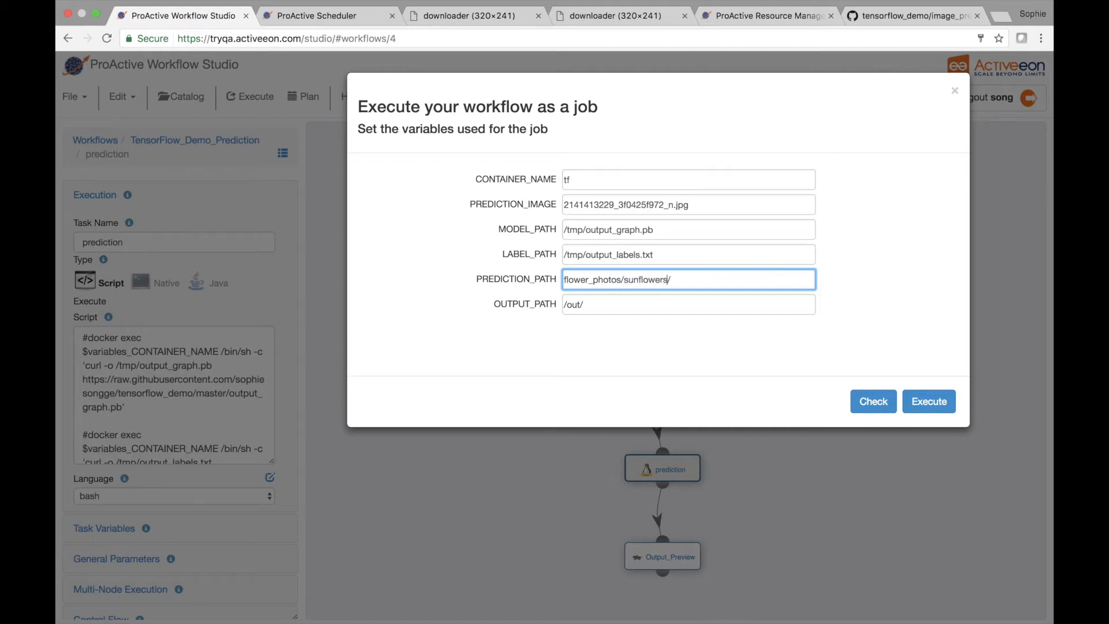
drag(674, 204, 621, 205)
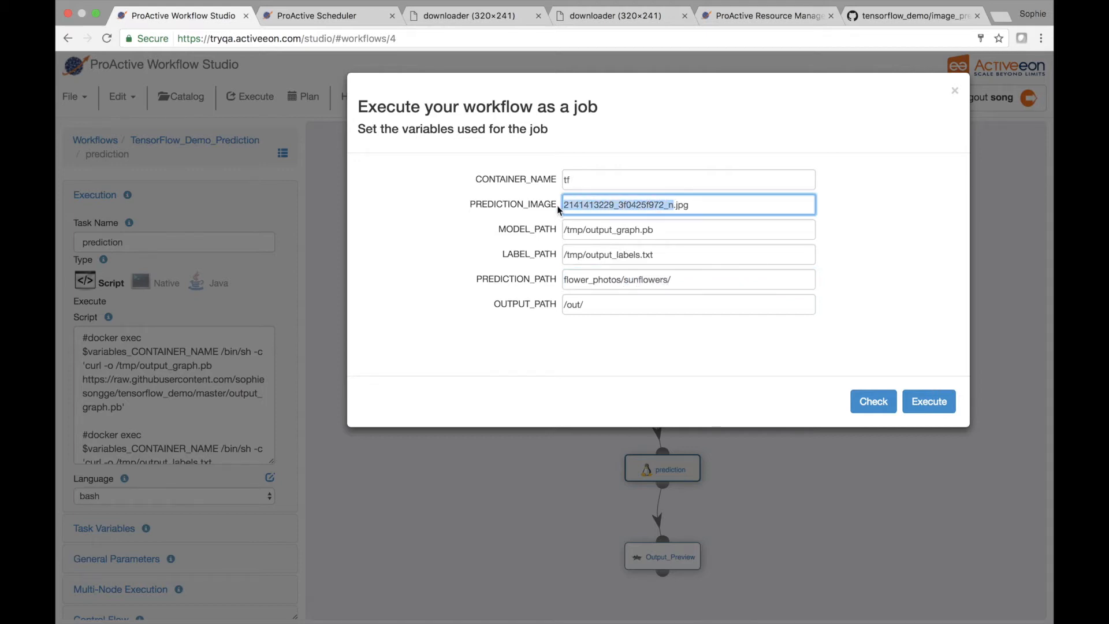
click(928, 400)
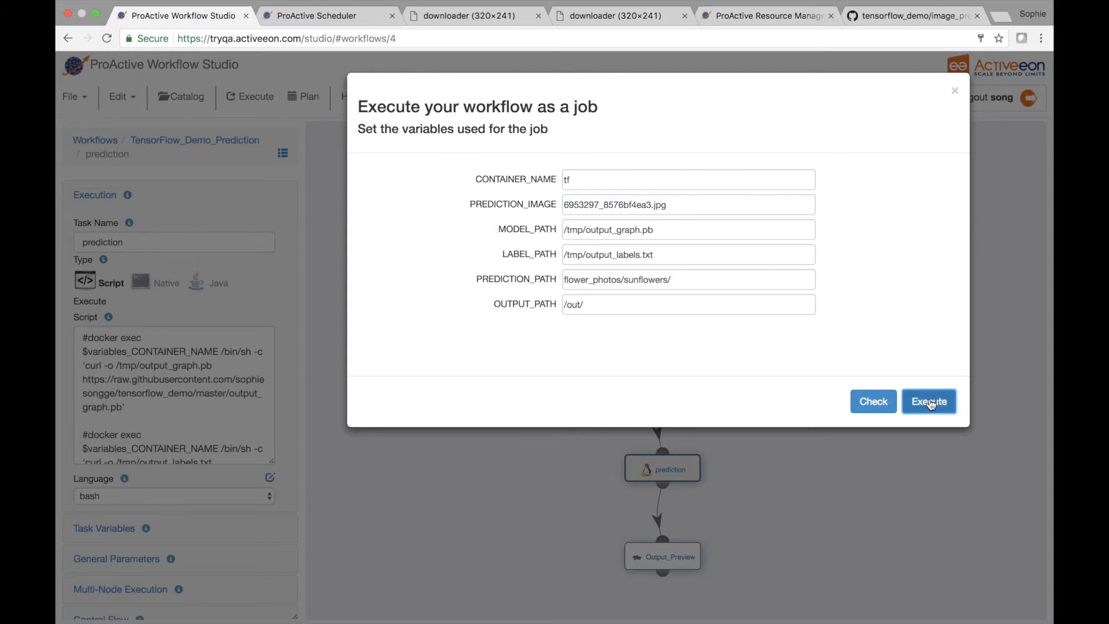
Step: Select the newly submitted TensorFlow_Demo_Prediction job in the Scheduler and close the two old rose preview pages
click(345, 22)
click(336, 158)
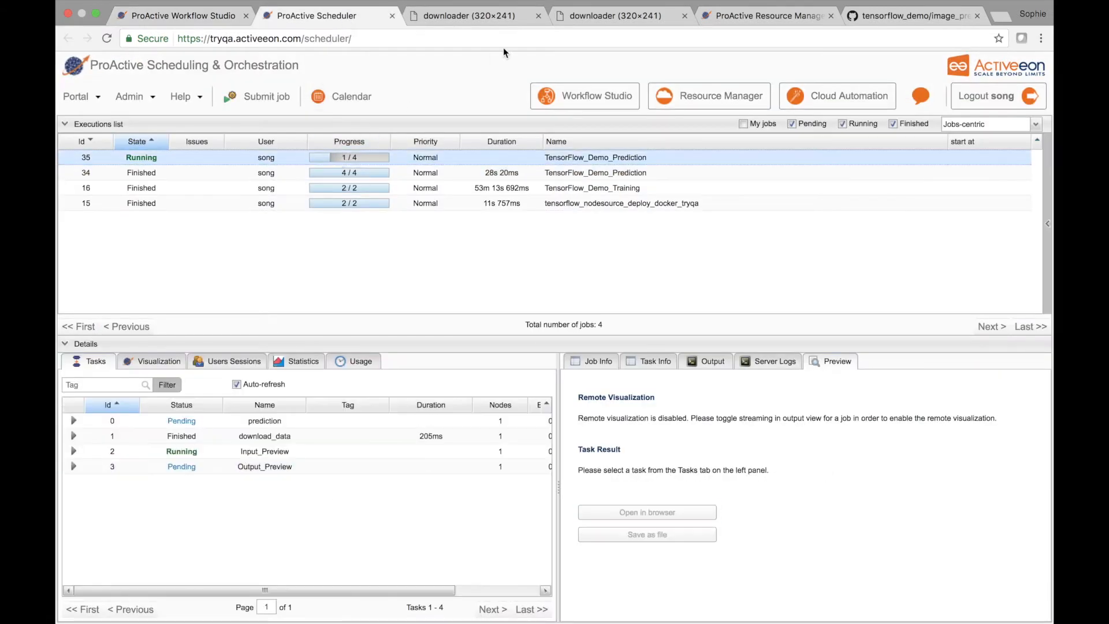
click(538, 16)
click(538, 15)
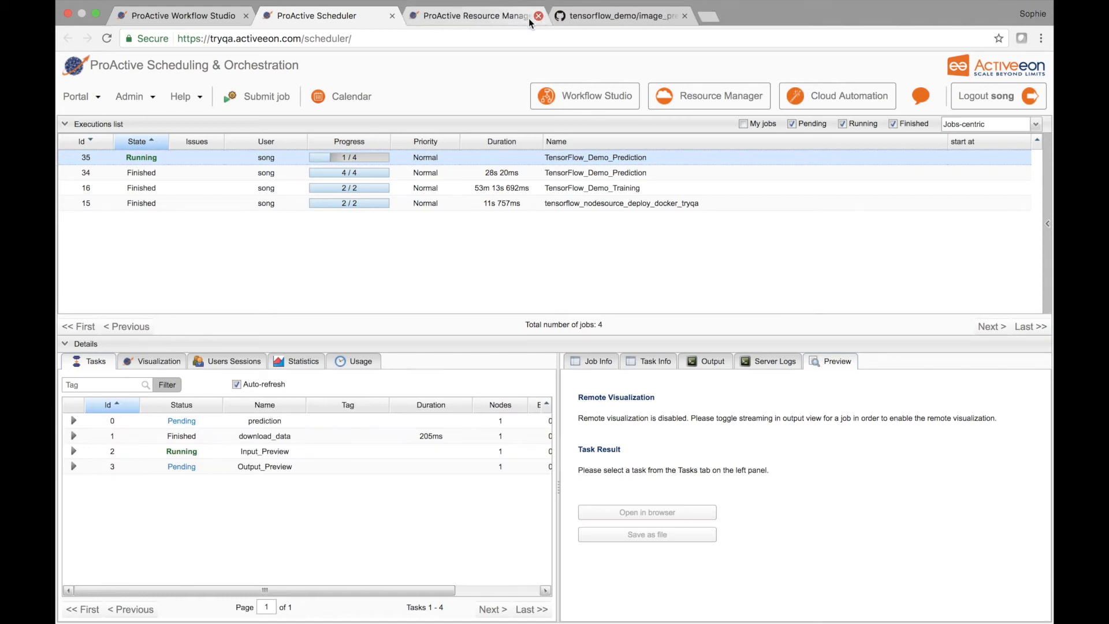
Step: Check in the Resource Manager which TensorFlow node is busy and view the details of local-TensorFlow_3 and local-TensorFlow_1
click(488, 17)
mouse_move(819, 142)
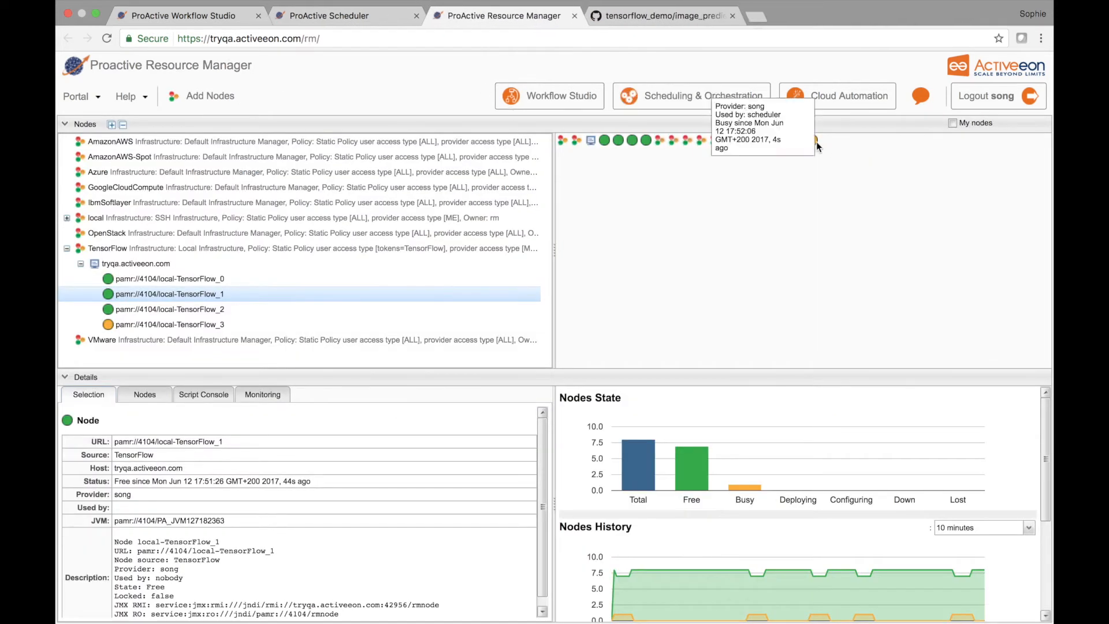
click(217, 324)
click(220, 298)
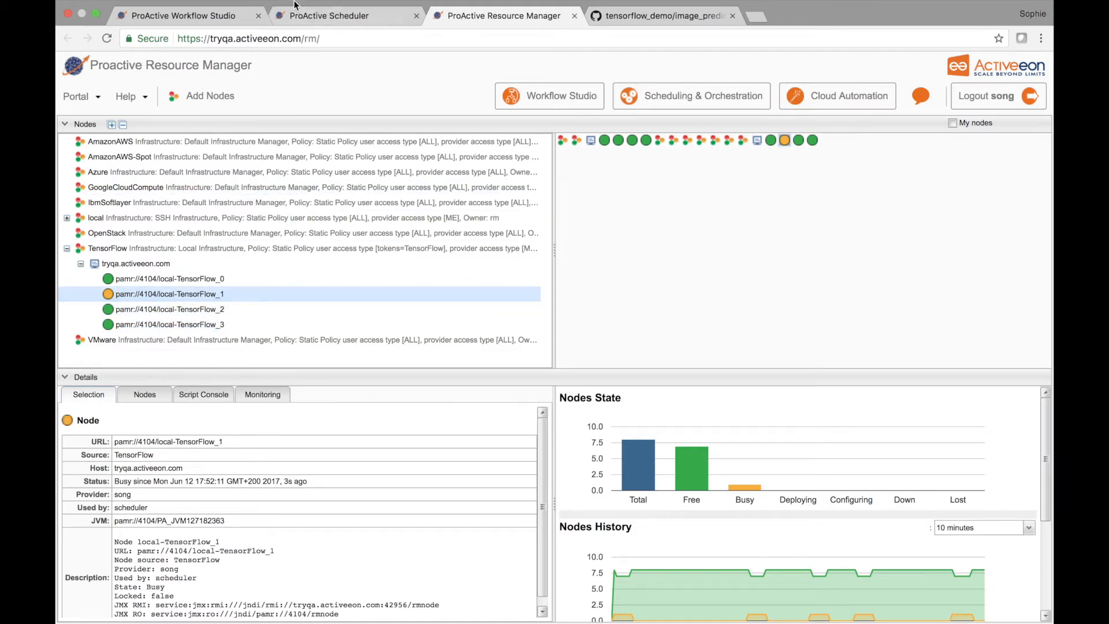
Step: Open the Input_Preview task result of the sunflower prediction job from the Scheduler in the browser
click(310, 17)
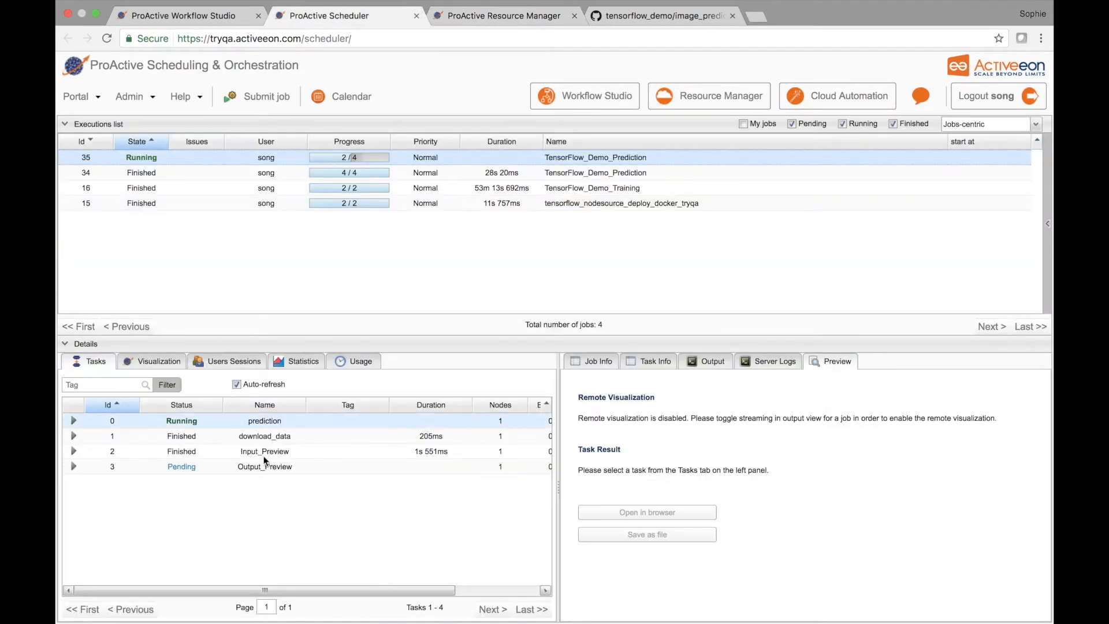
click(288, 451)
click(668, 512)
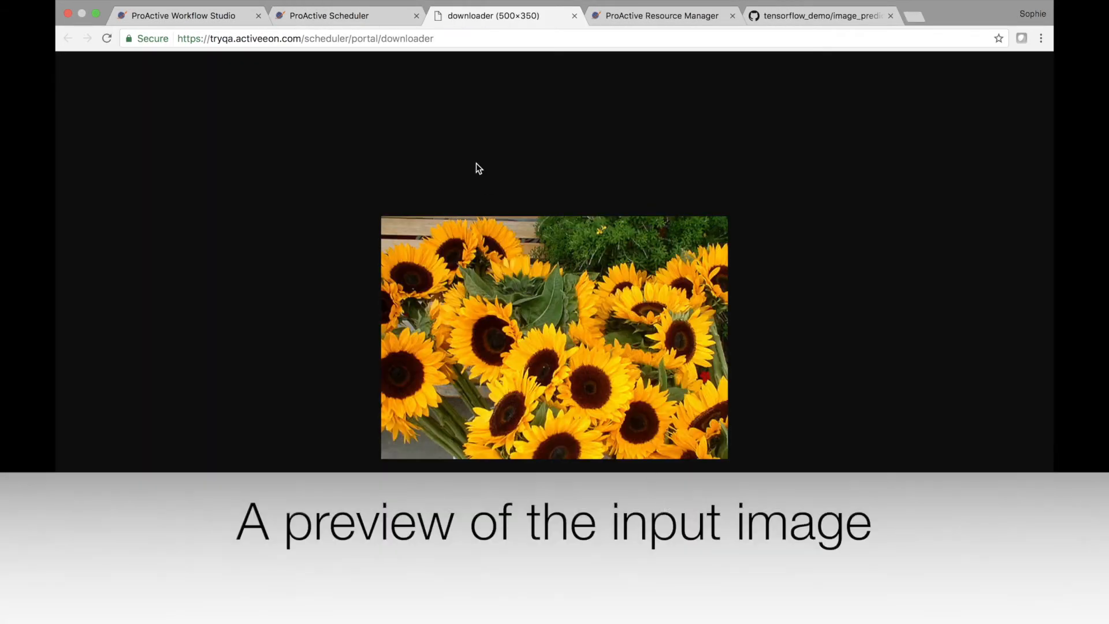
Step: Select the prediction task of the sunflower job in the Scheduler and examine its progress in the workflow visualization
click(357, 16)
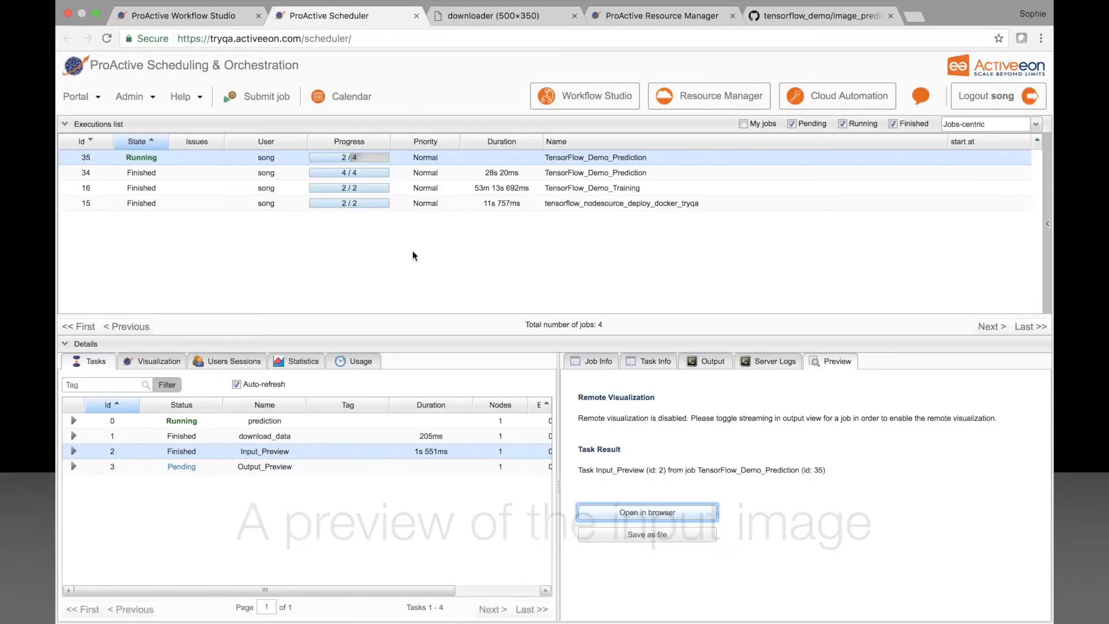
click(310, 421)
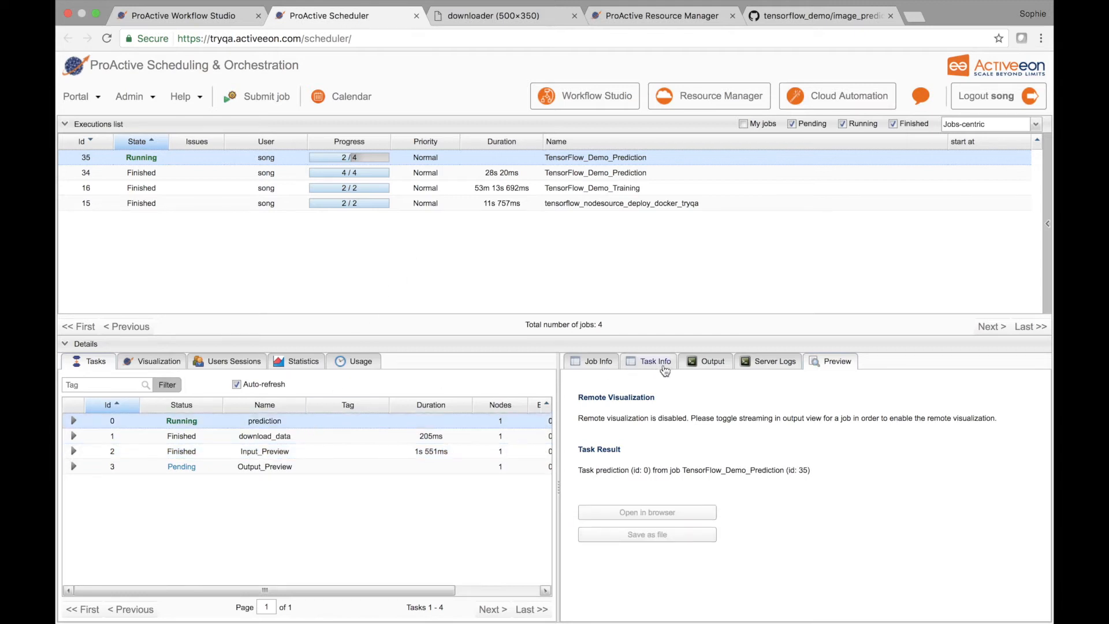
click(708, 362)
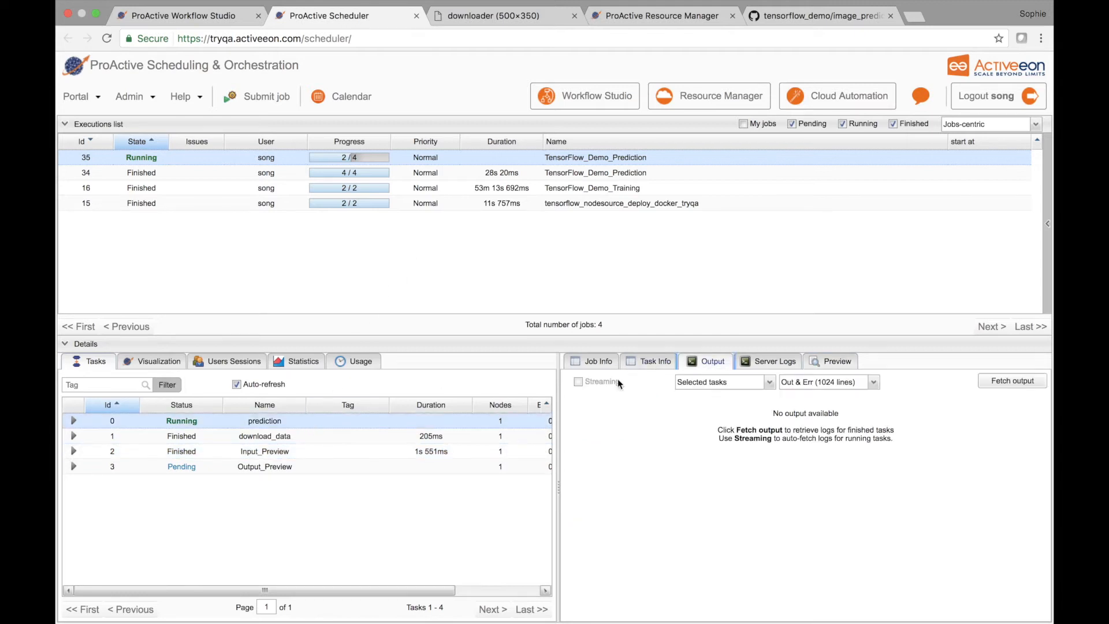
click(167, 364)
scroll(327, 473, down, 5)
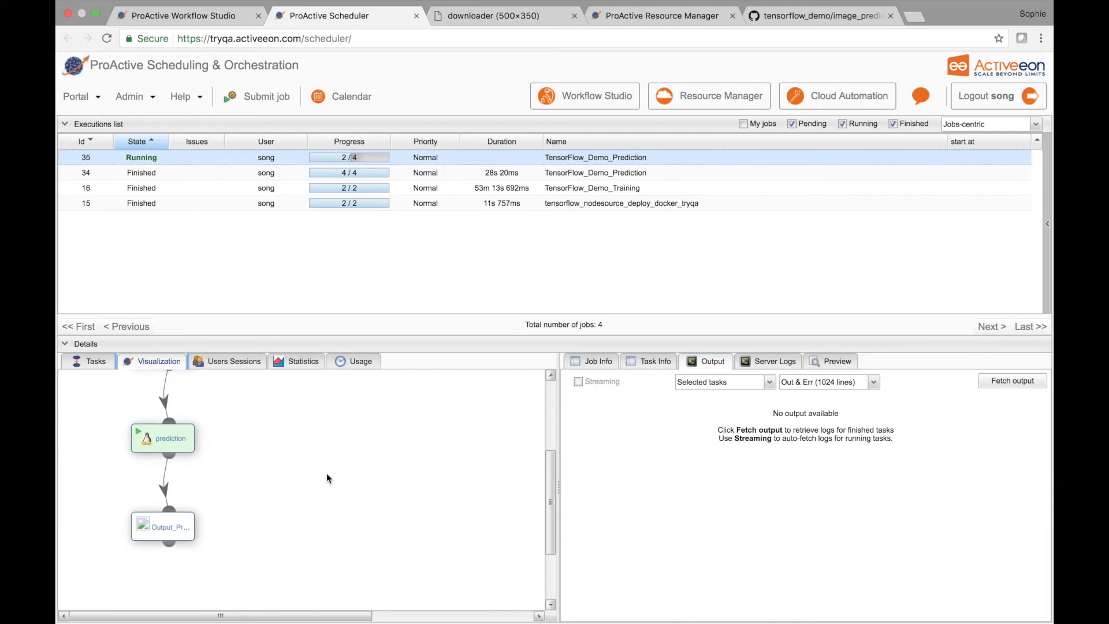
Step: Fetch the output of the sunflower job's prediction task and highlight the sunflowers score line
click(90, 362)
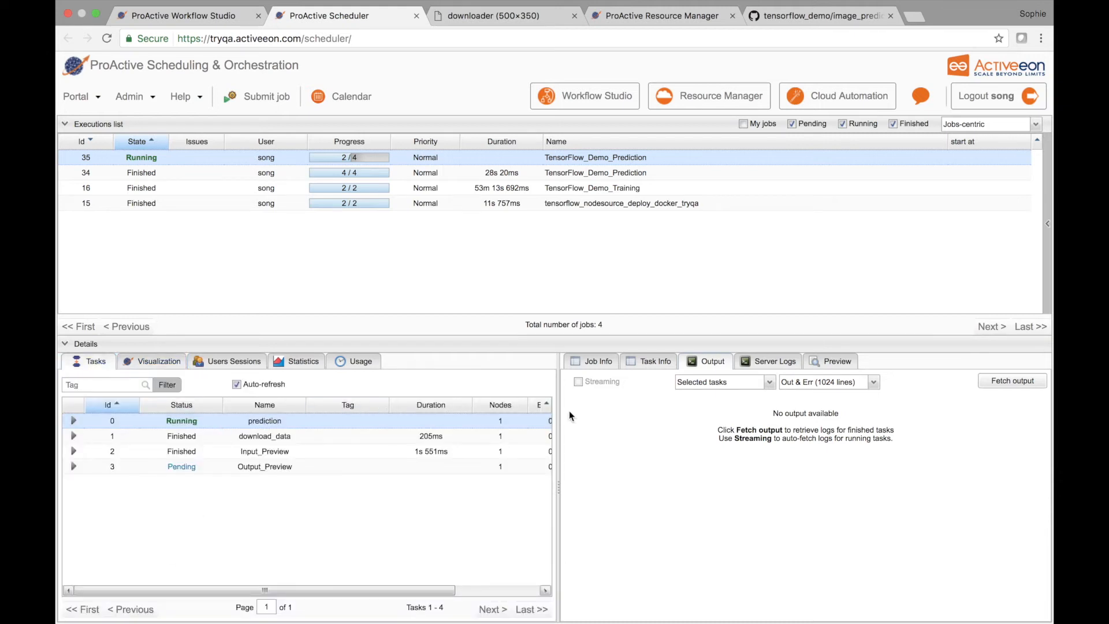
click(1011, 381)
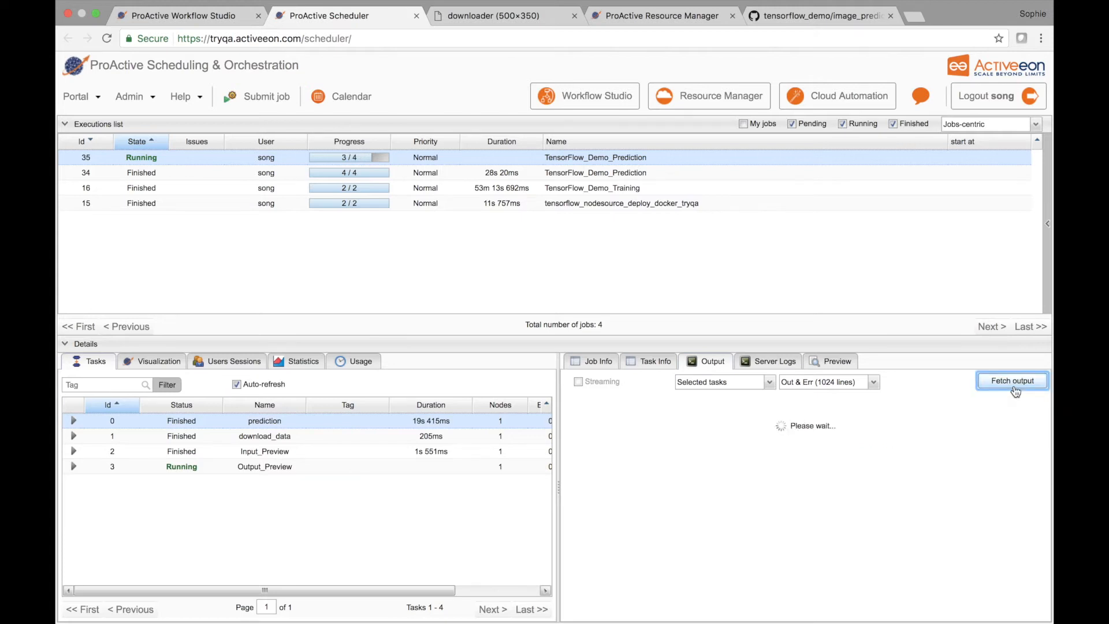
scroll(891, 512, down, 5)
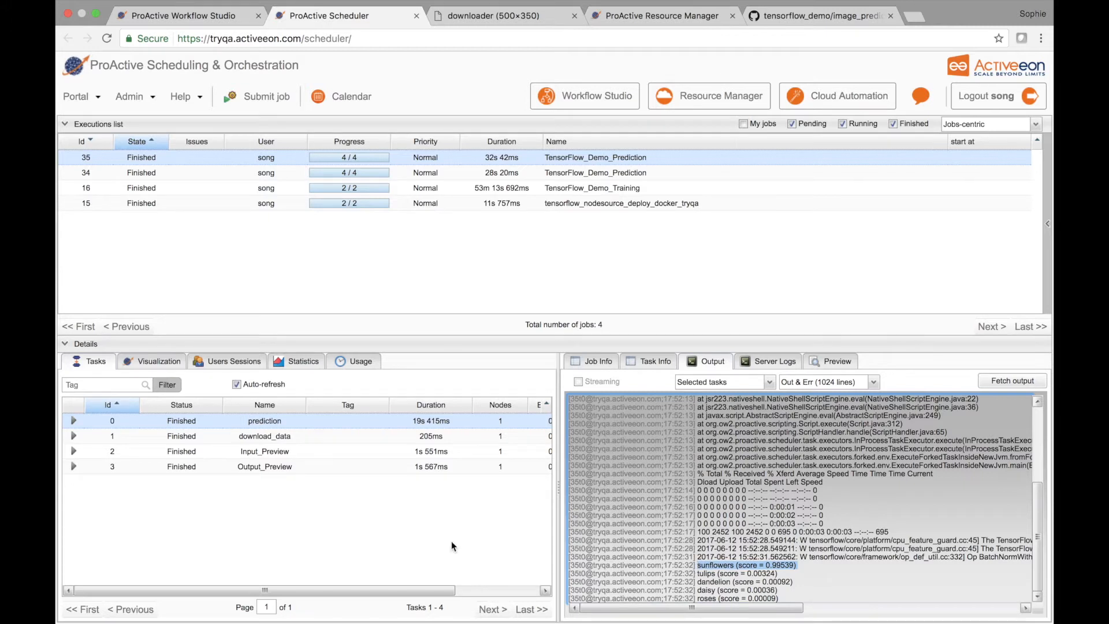
Step: Open the Output_Preview task result of the sunflower prediction job in the browser
click(254, 468)
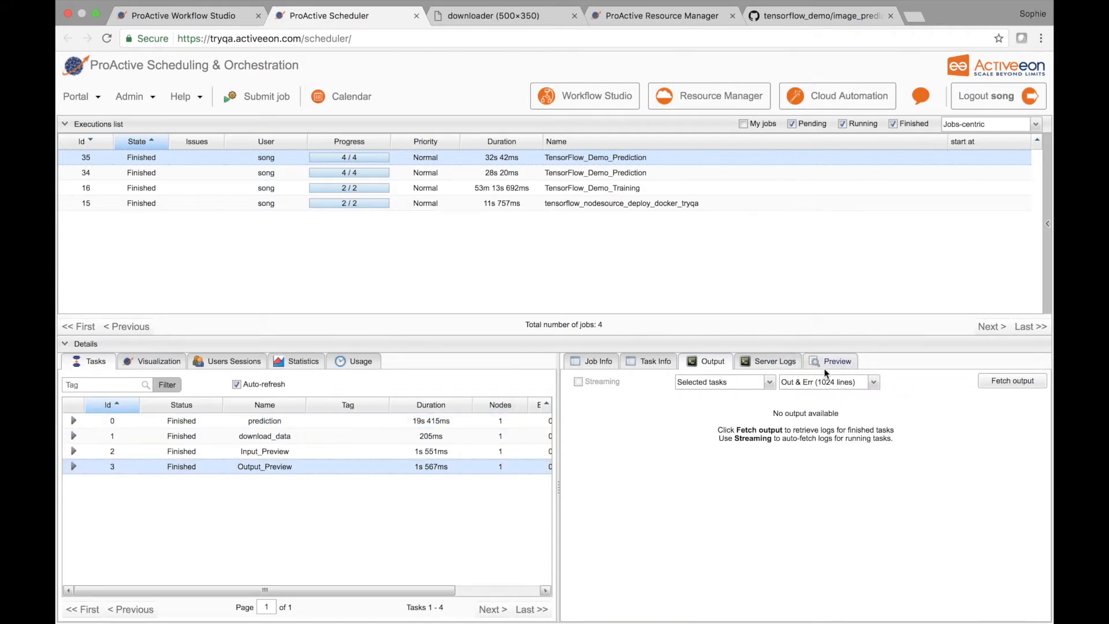
click(841, 363)
click(673, 518)
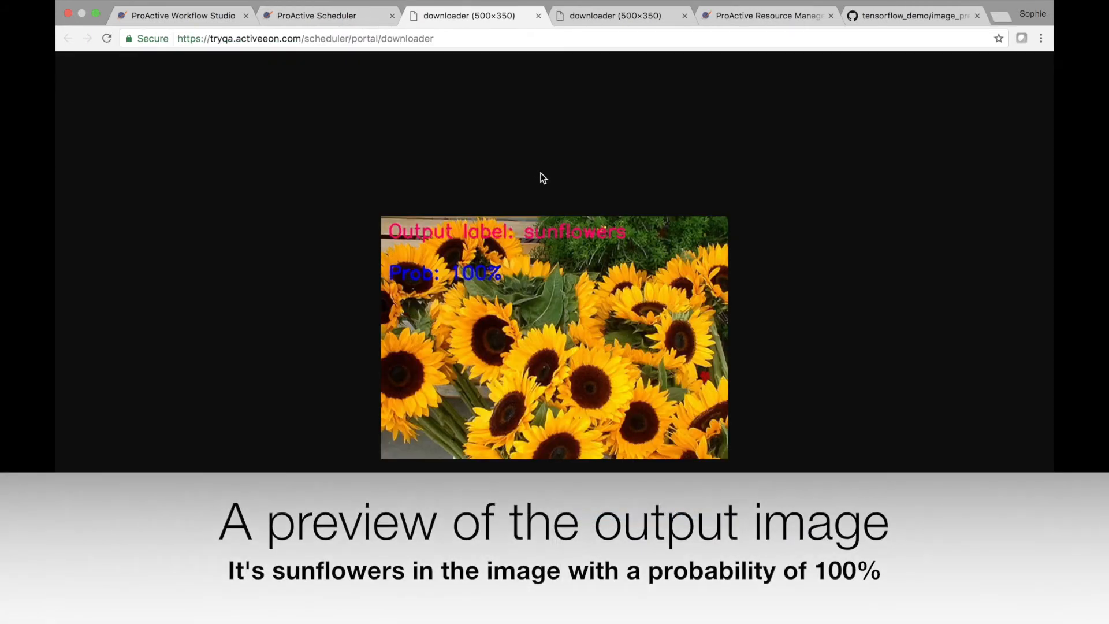
mouse_move(786, 3)
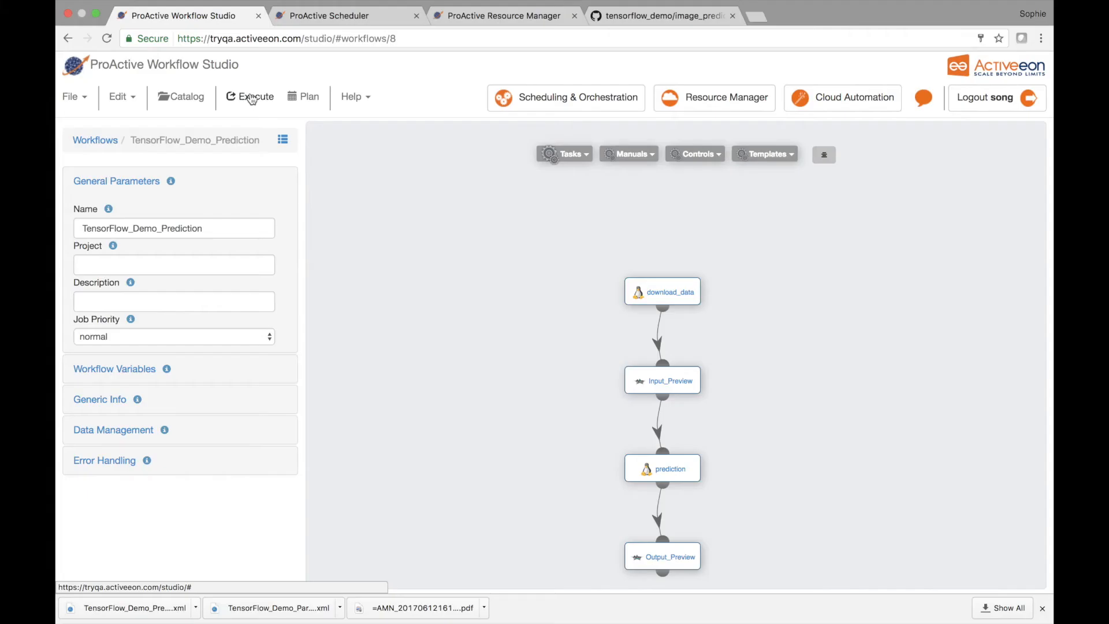
Step: Submit the TensorFlow_Demo_Prediction workflow four times in a row from Workflow Studio with its default variables
click(249, 96)
click(926, 395)
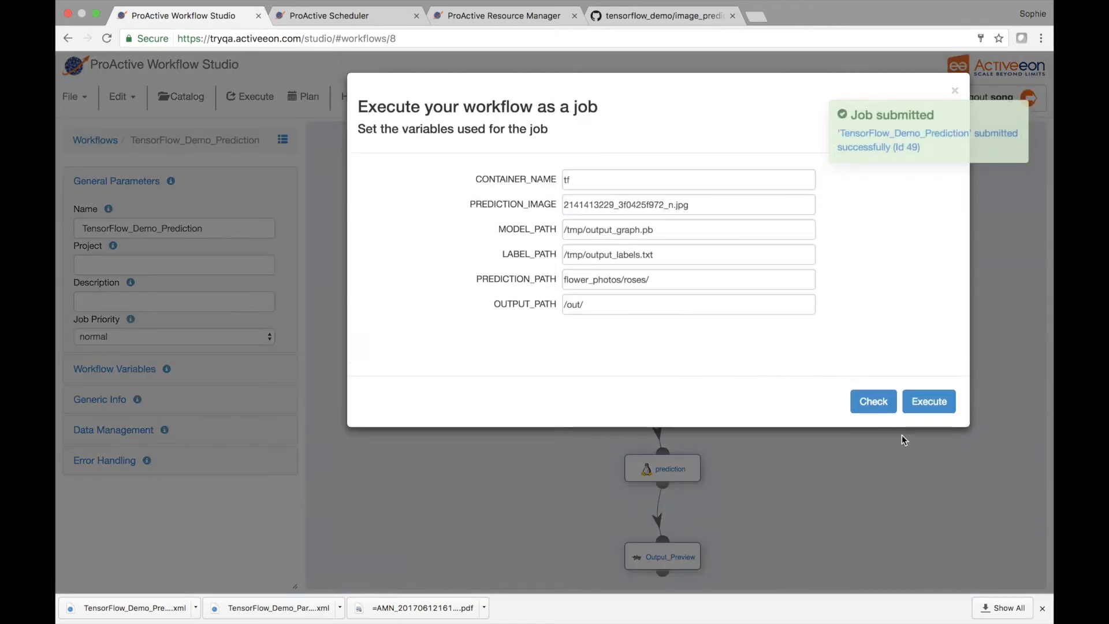
click(925, 405)
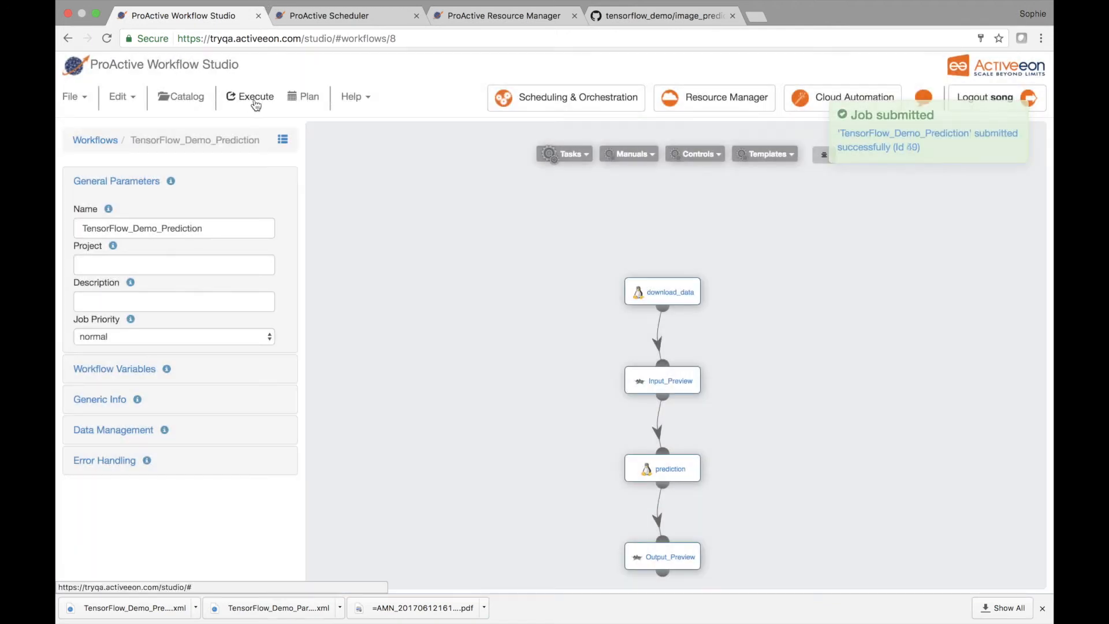
click(250, 96)
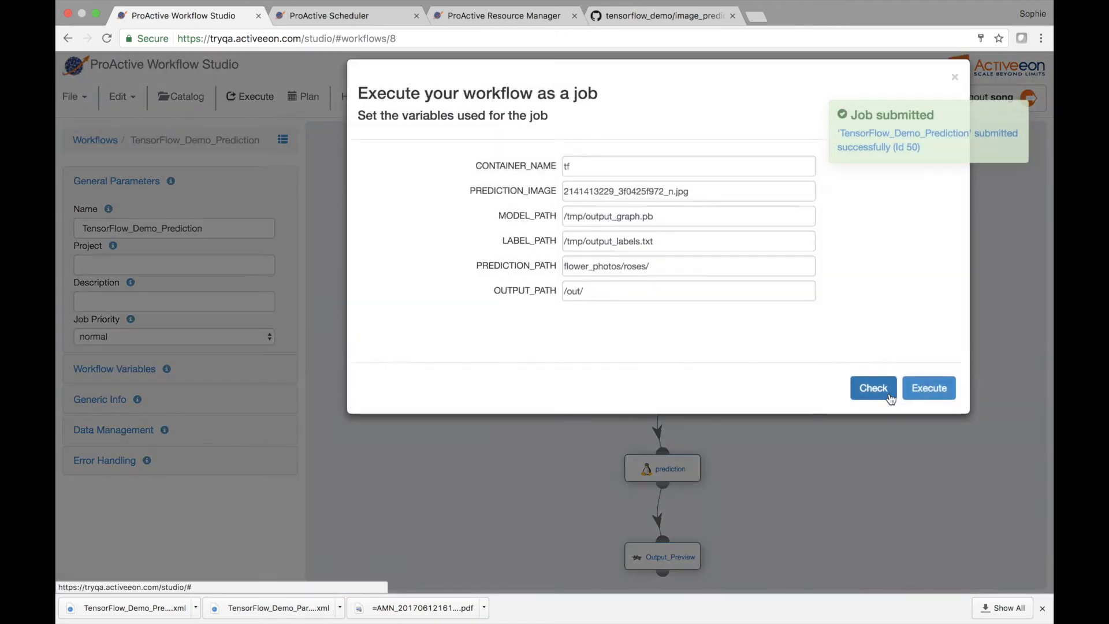
click(919, 400)
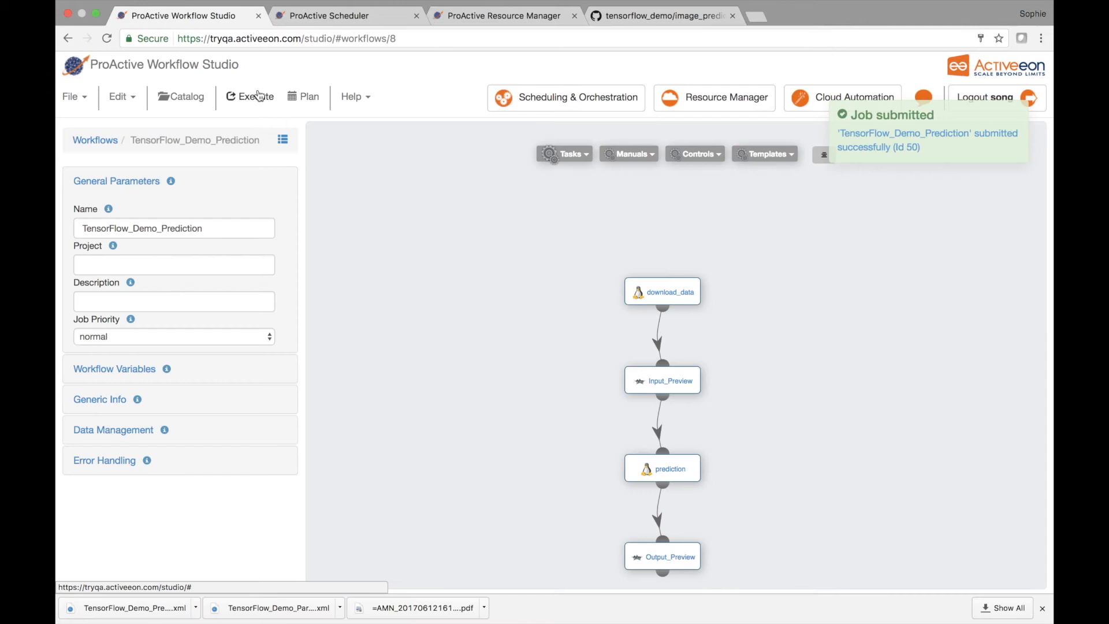
click(251, 96)
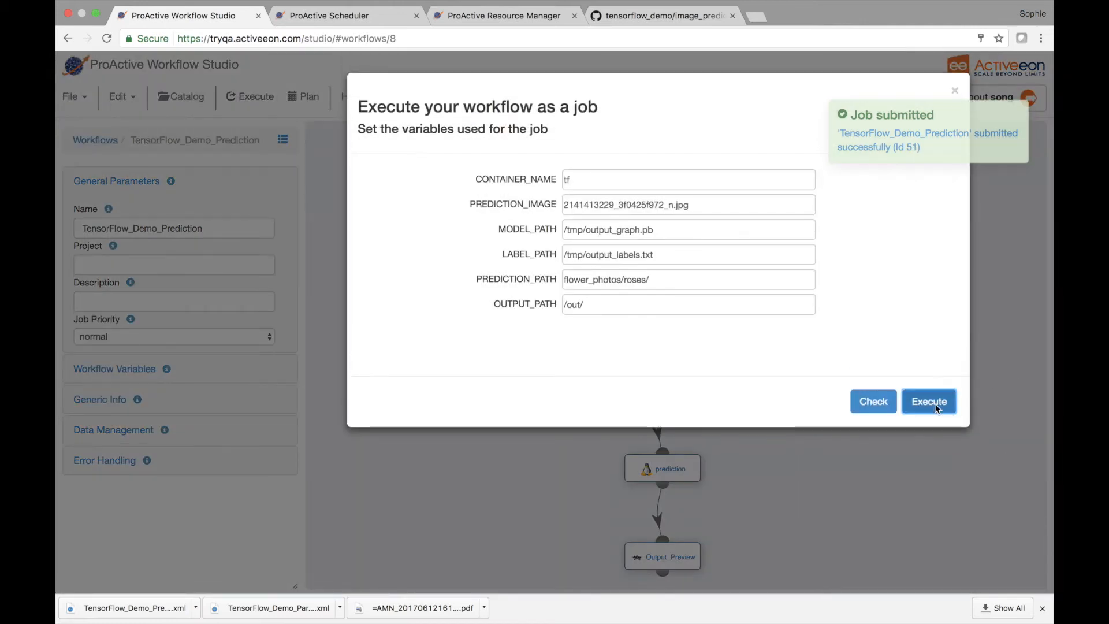
click(933, 406)
Step: Compare the progress of the four prediction jobs in the Scheduler with the TensorFlow node states in the Resource Manager
click(373, 22)
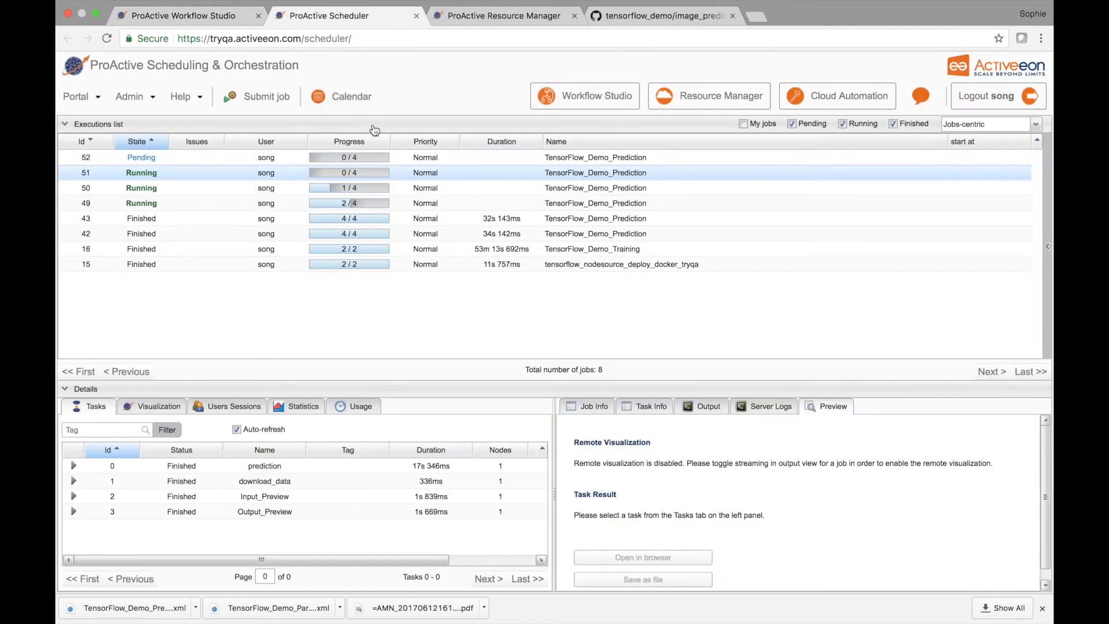
click(472, 17)
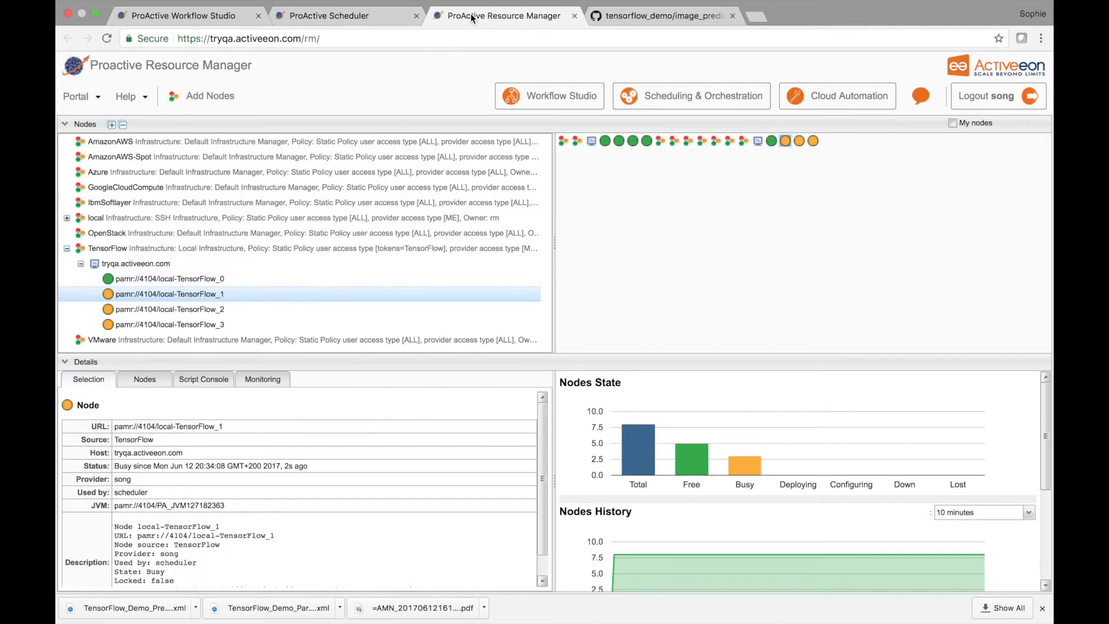
click(376, 16)
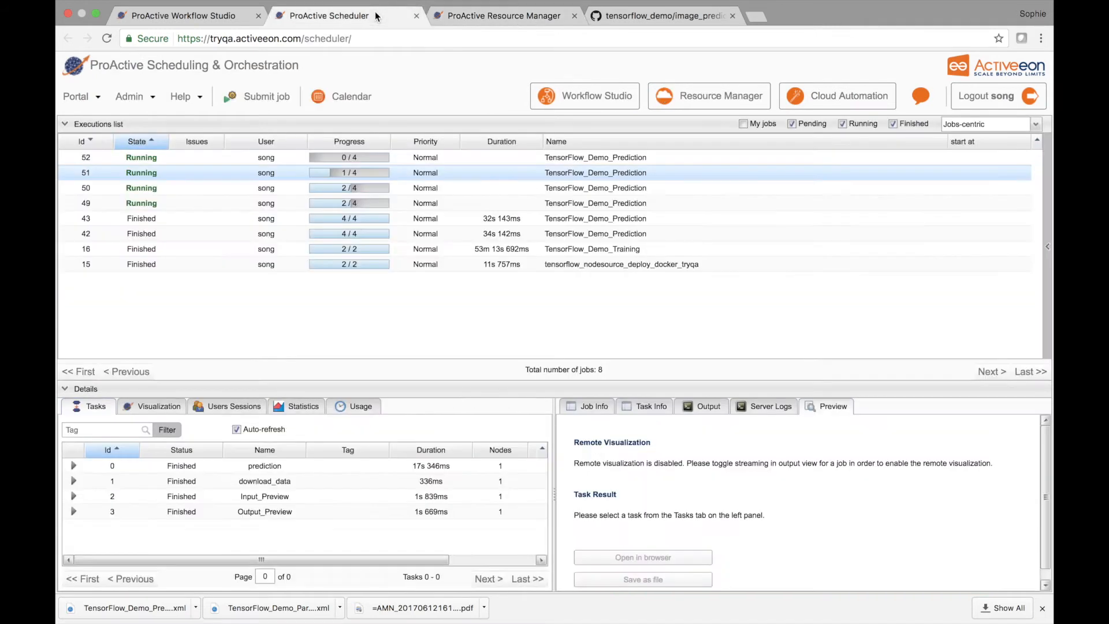
click(512, 18)
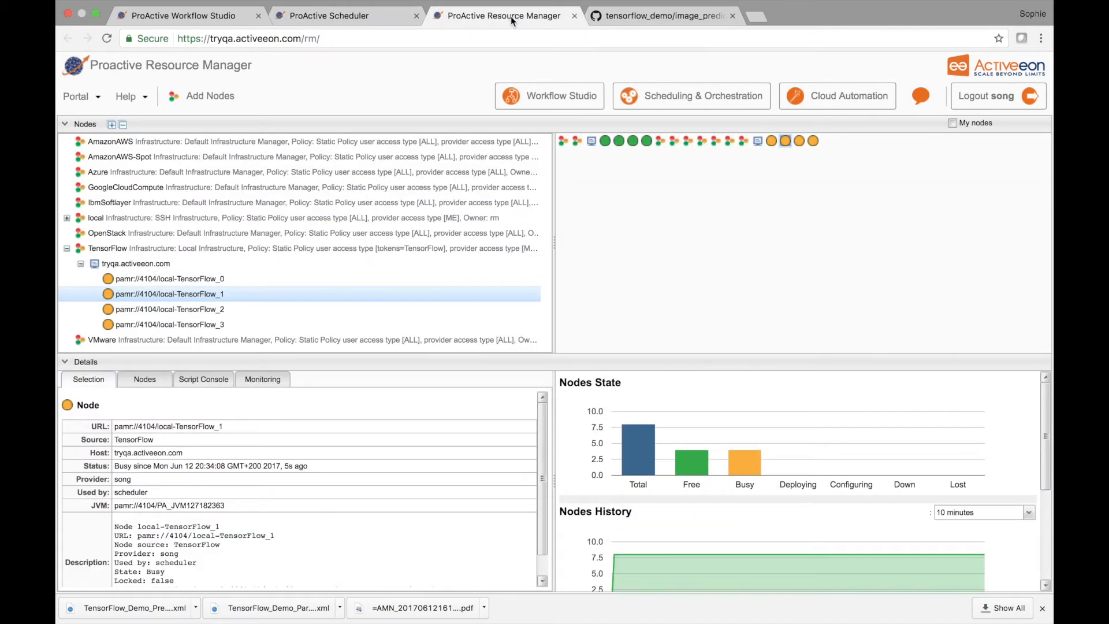
click(339, 16)
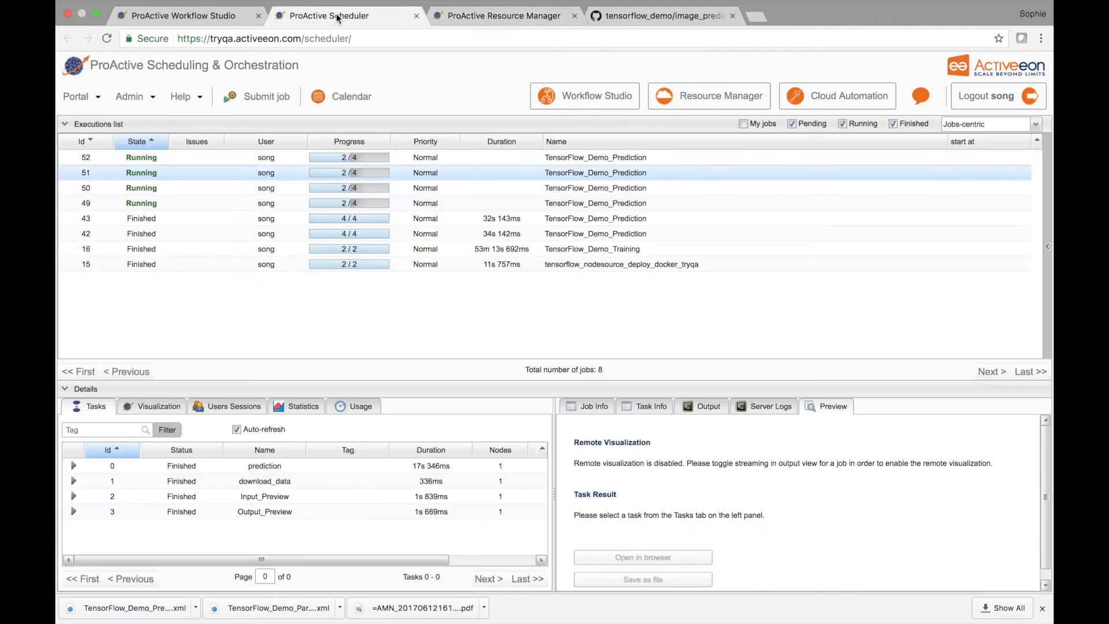
click(504, 16)
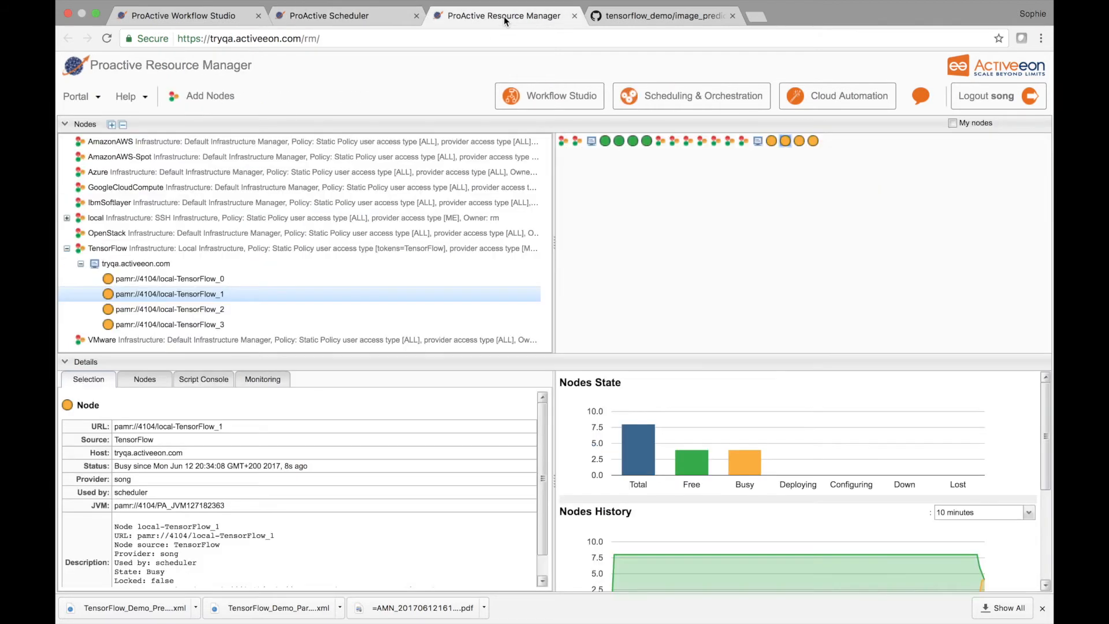
Step: Open the Input_Preview task result of prediction job 52 from the Scheduler in the browser, and close it after viewing
click(376, 15)
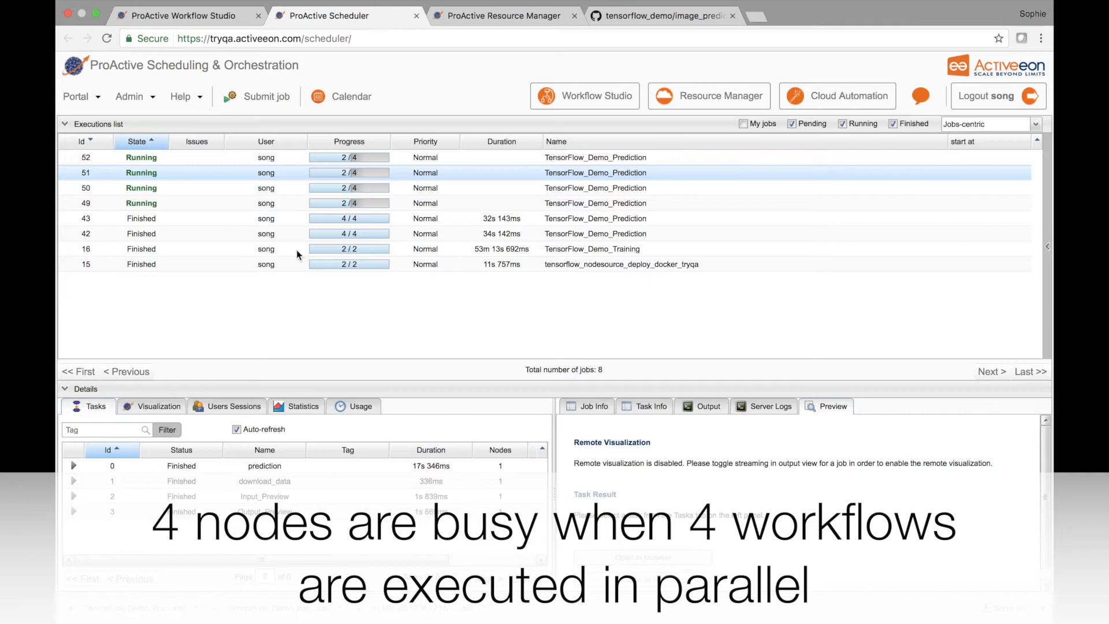
click(305, 157)
click(266, 496)
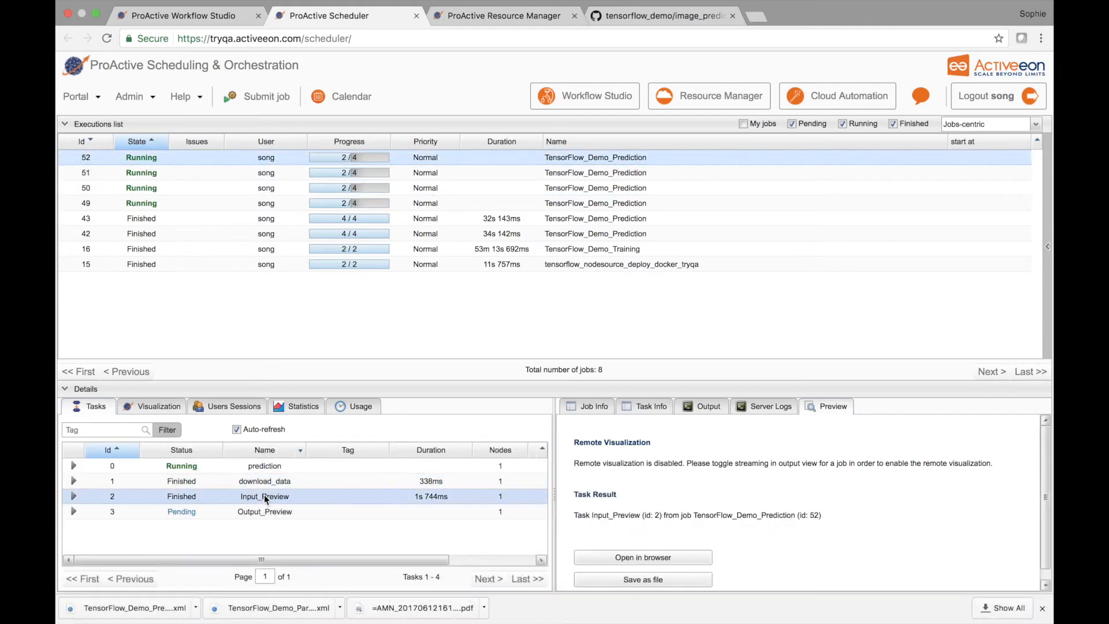
click(641, 556)
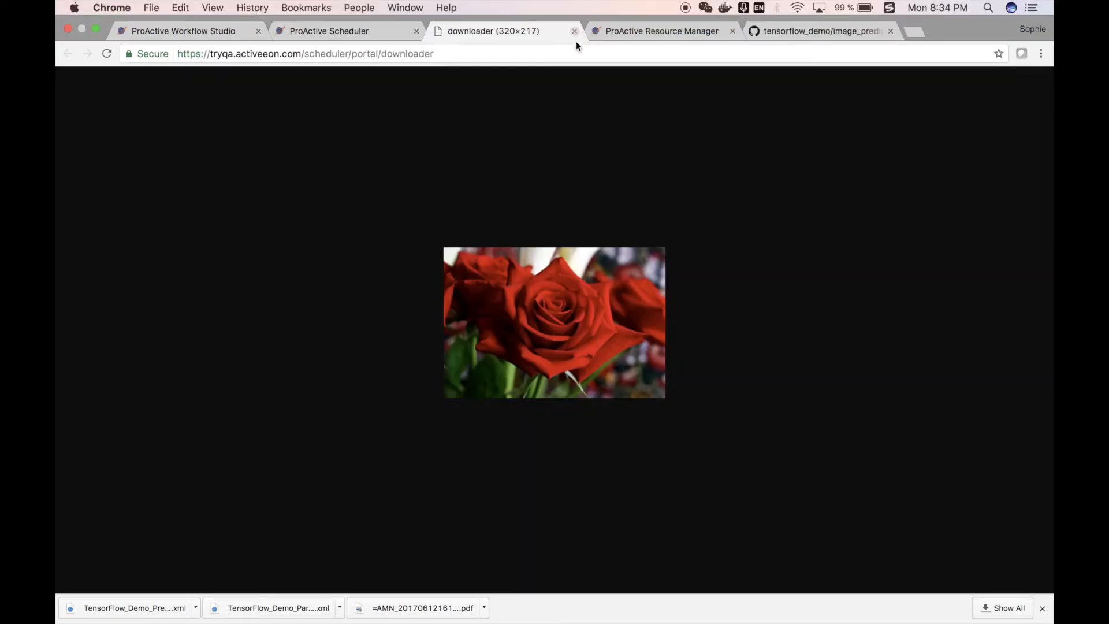
click(574, 32)
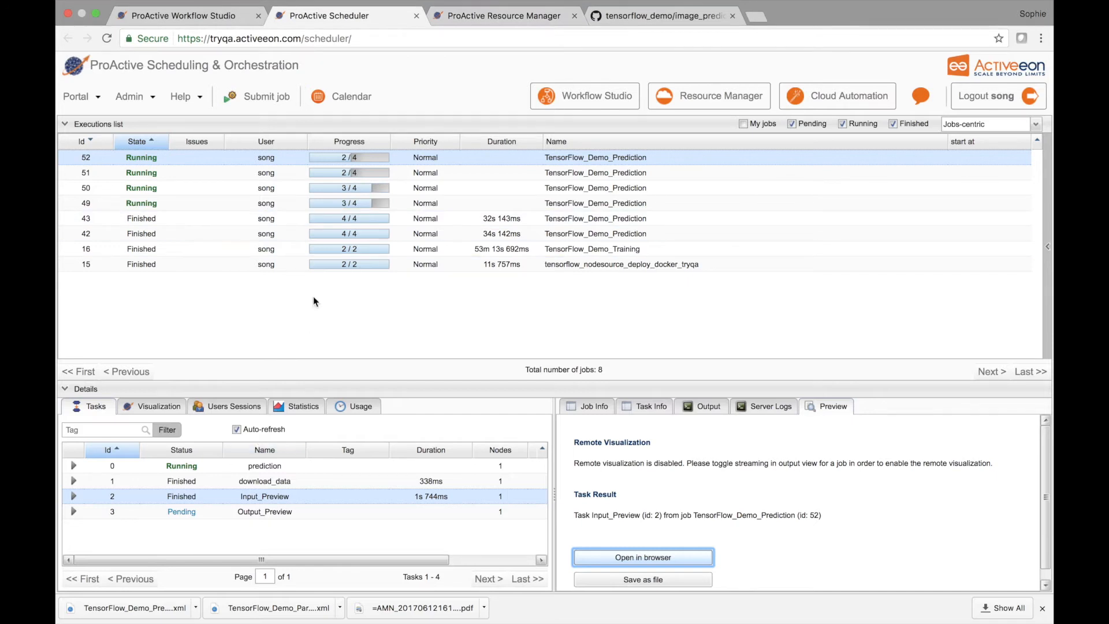
Step: Open the Output_Preview task result of prediction job 49 in the browser, and close it after viewing
click(372, 202)
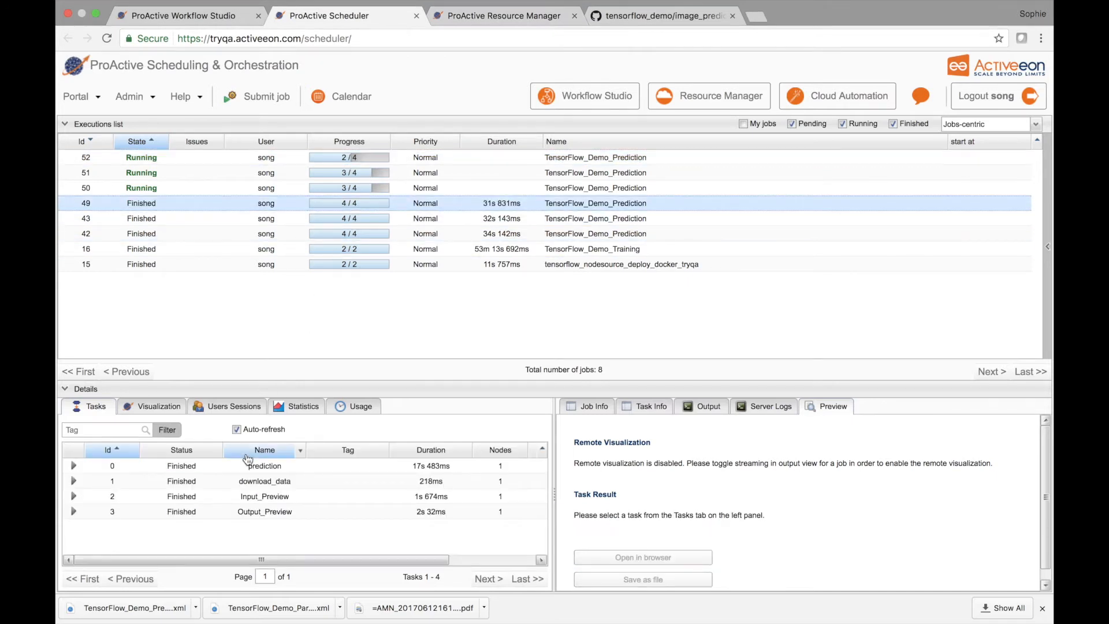
click(267, 512)
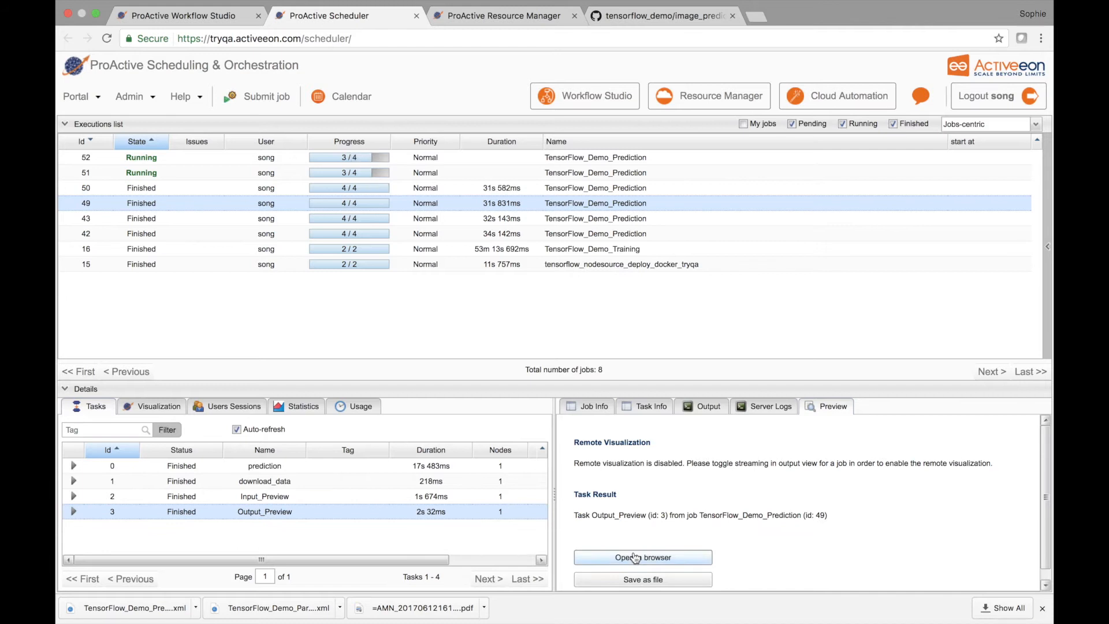
click(635, 557)
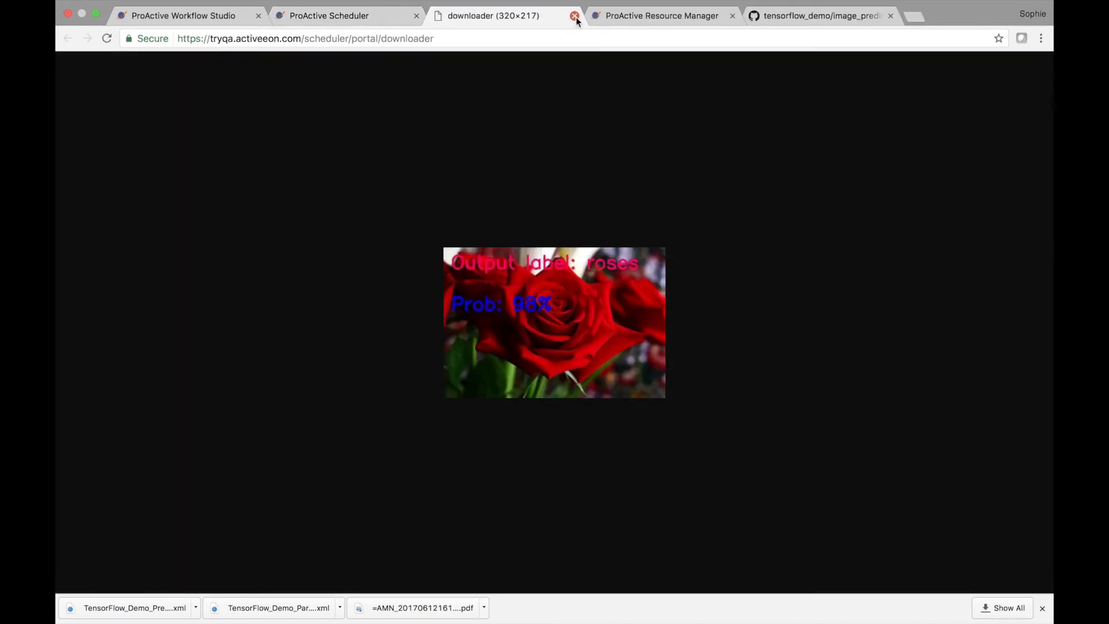
click(575, 16)
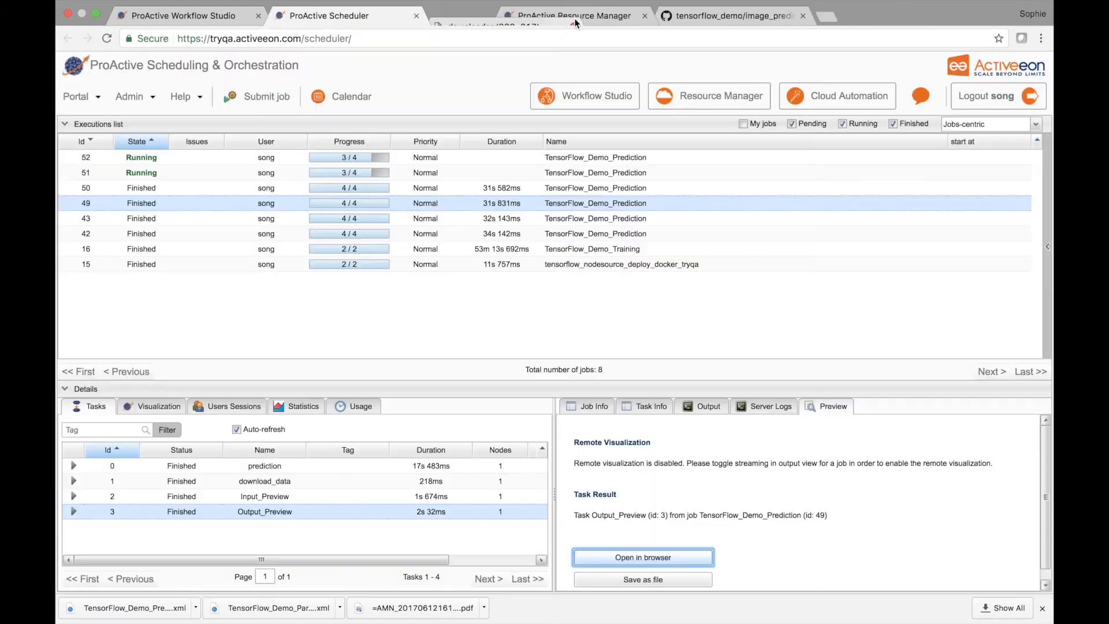
Step: Check the TensorFlow node states in the Resource Manager against the four prediction jobs in the Scheduler
click(535, 17)
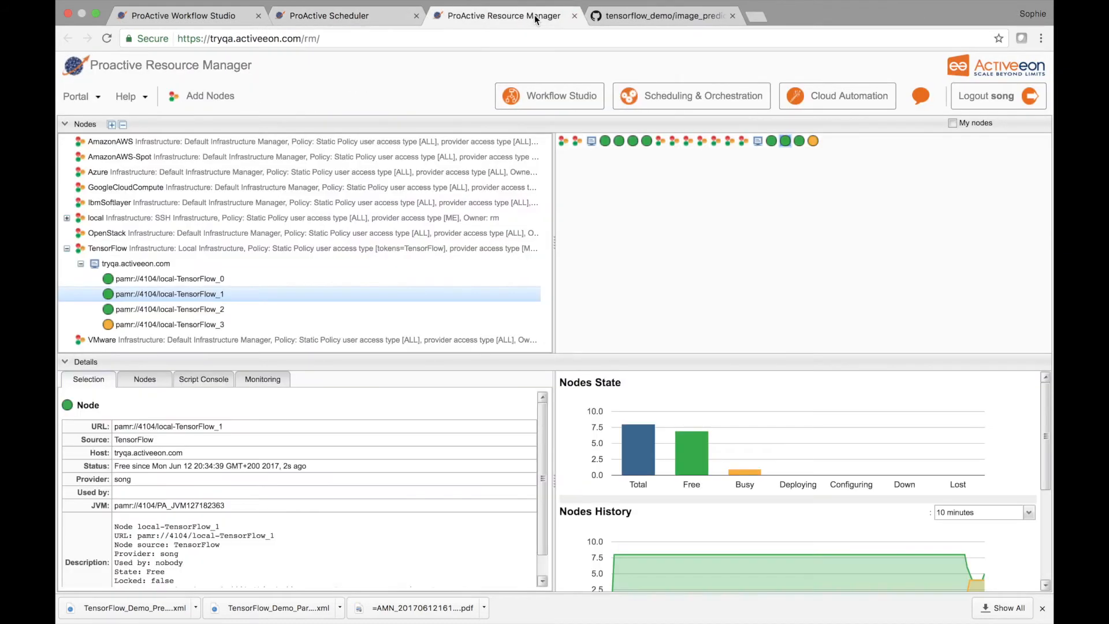
click(372, 14)
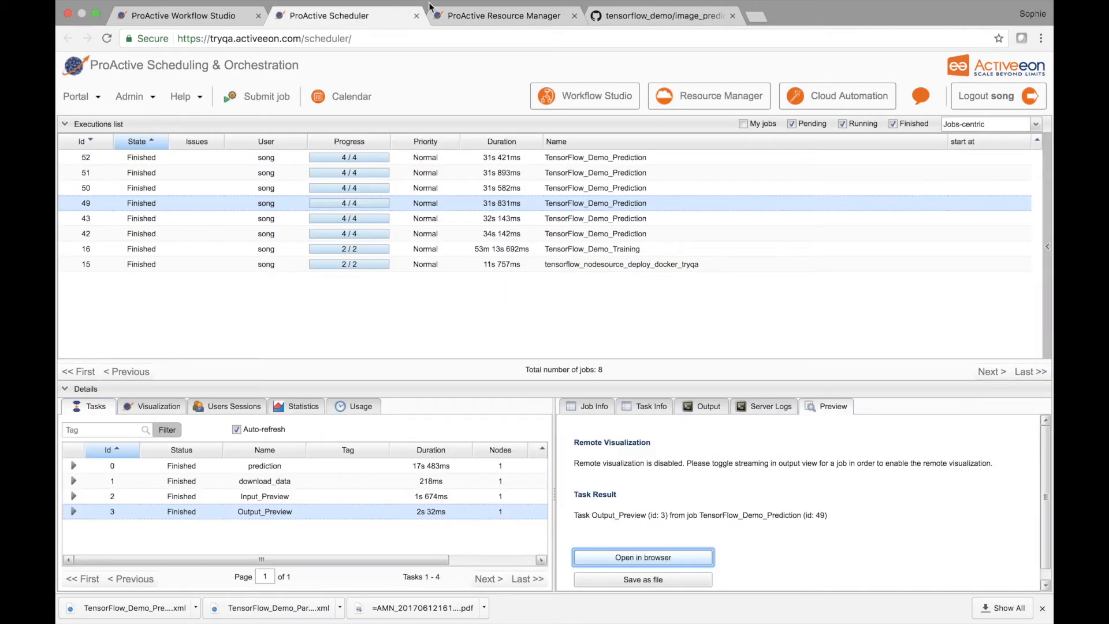
click(487, 15)
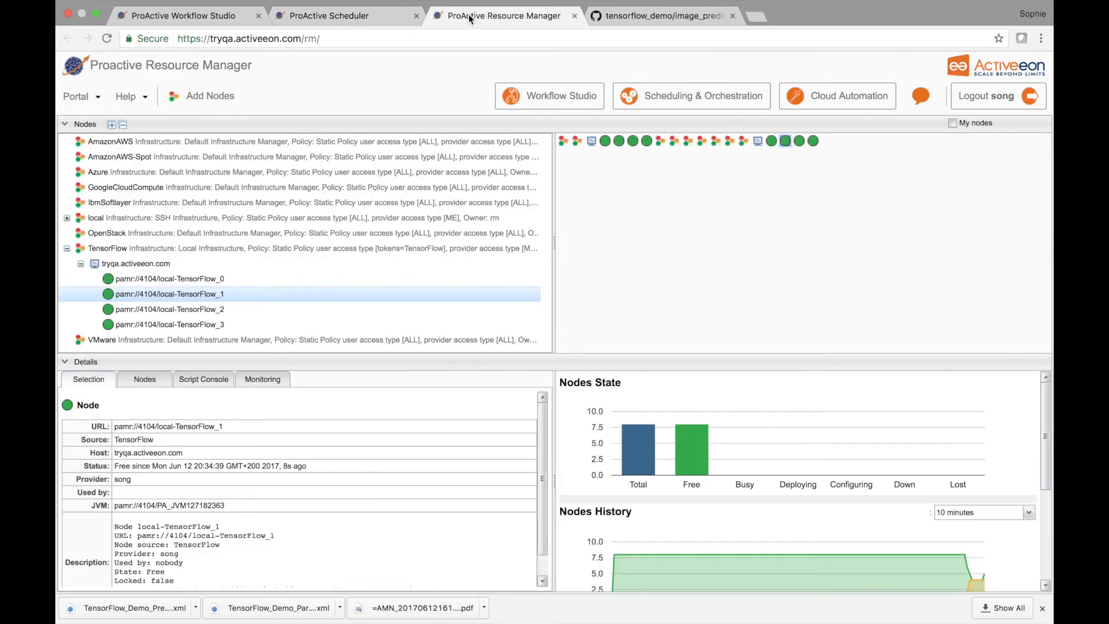
Step: Open the TensorFlow_Demo_Parallel_Prediction workflow in Workflow Studio and execute it with its default variables
click(184, 18)
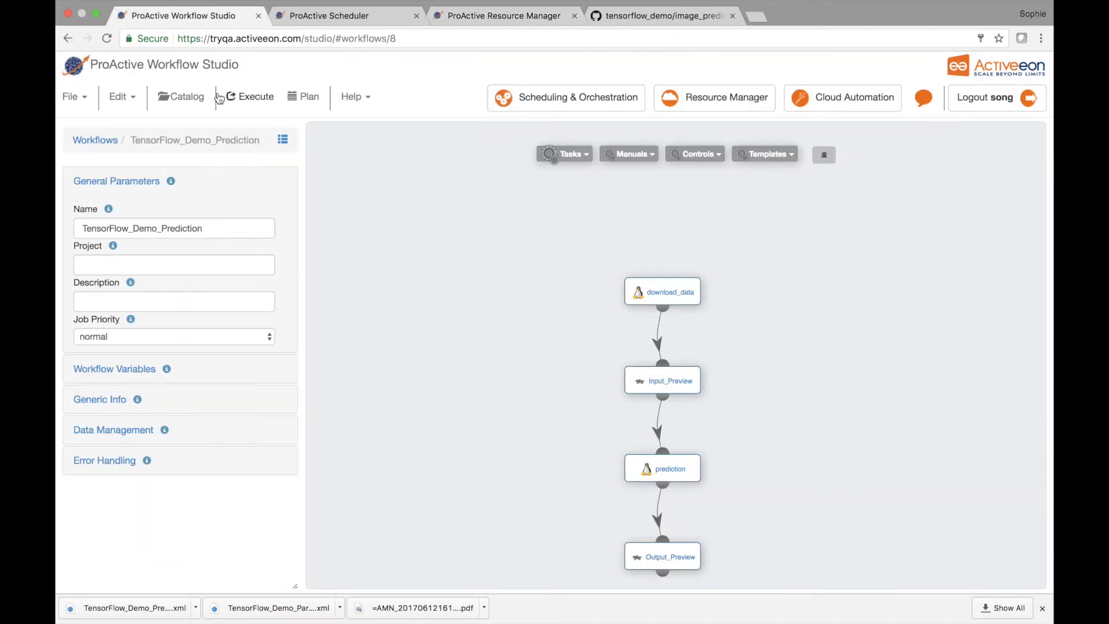
click(107, 149)
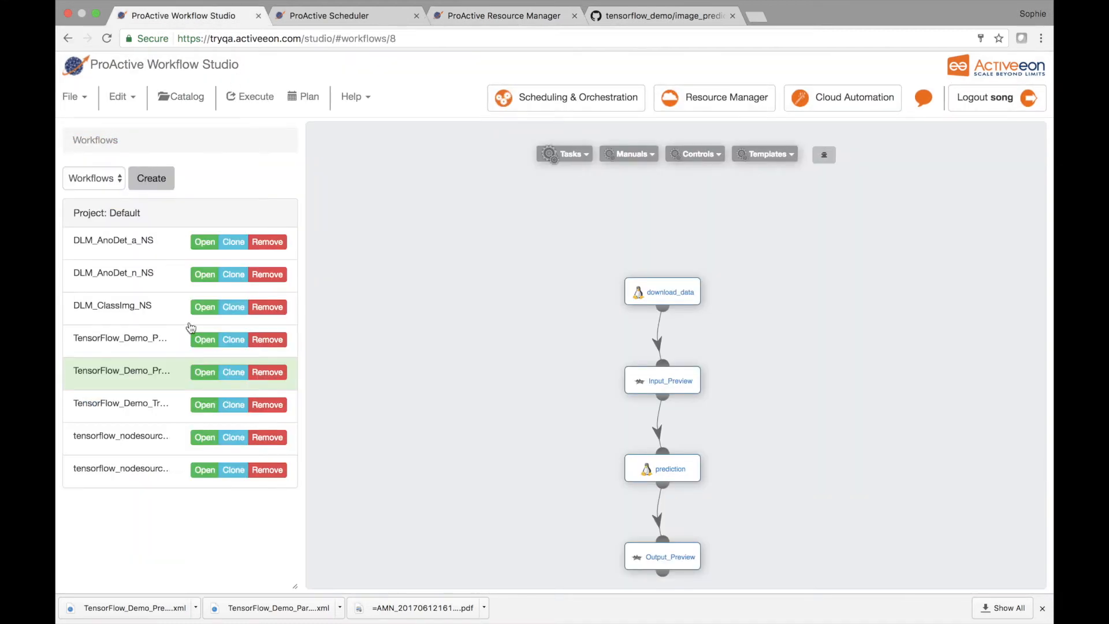
click(201, 342)
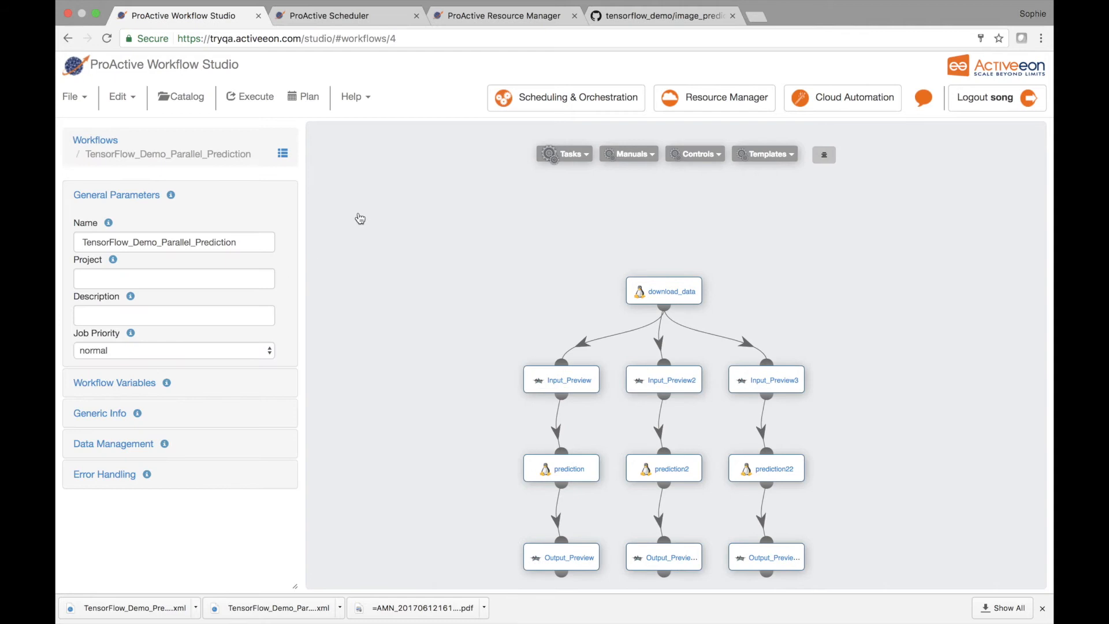
click(259, 101)
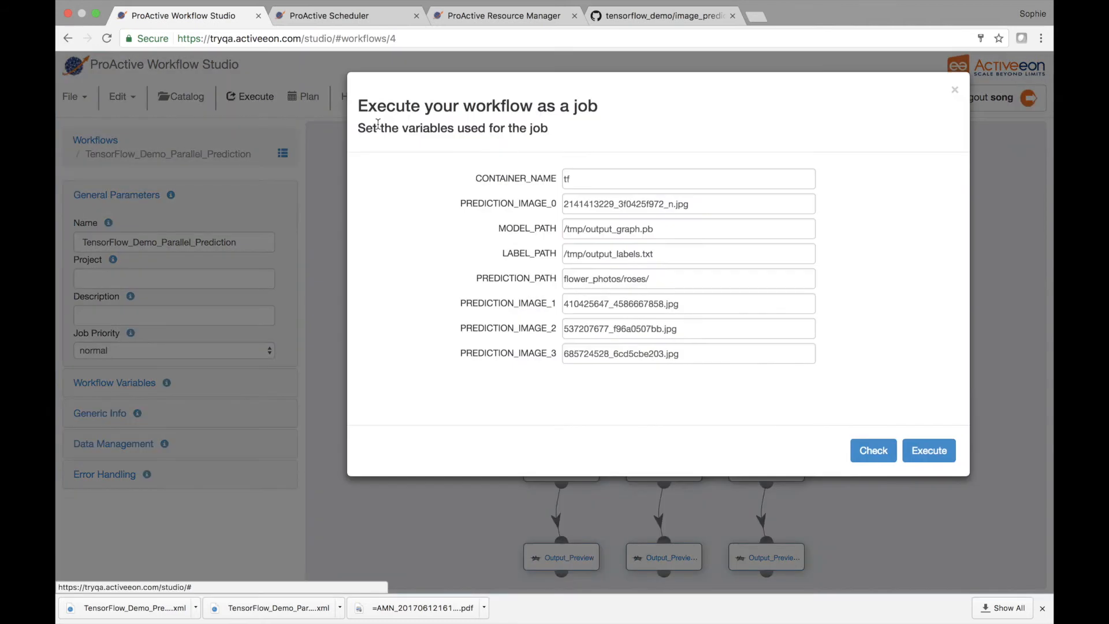
click(921, 446)
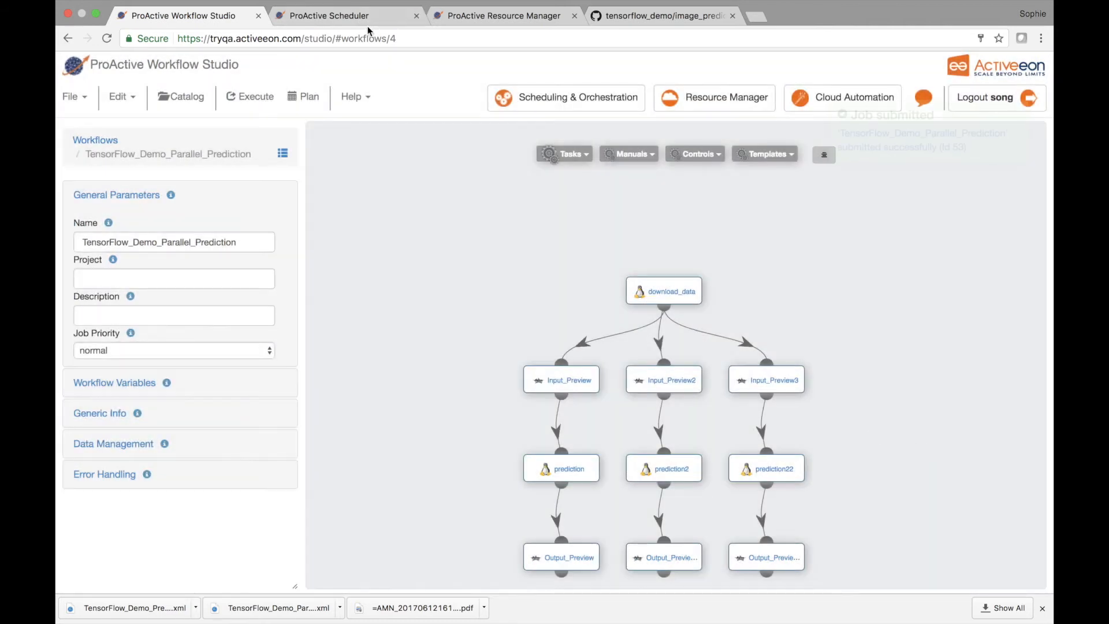
Step: Enlarge the job details area in the Scheduler and display the task graph of parallel prediction job 53
click(358, 20)
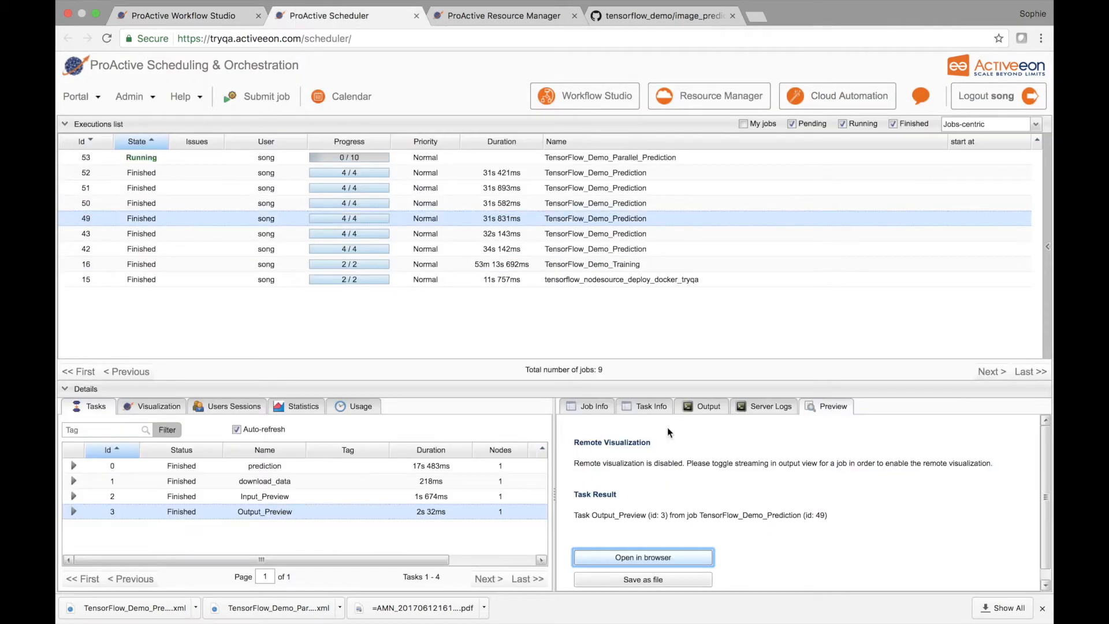
drag(608, 391, 608, 271)
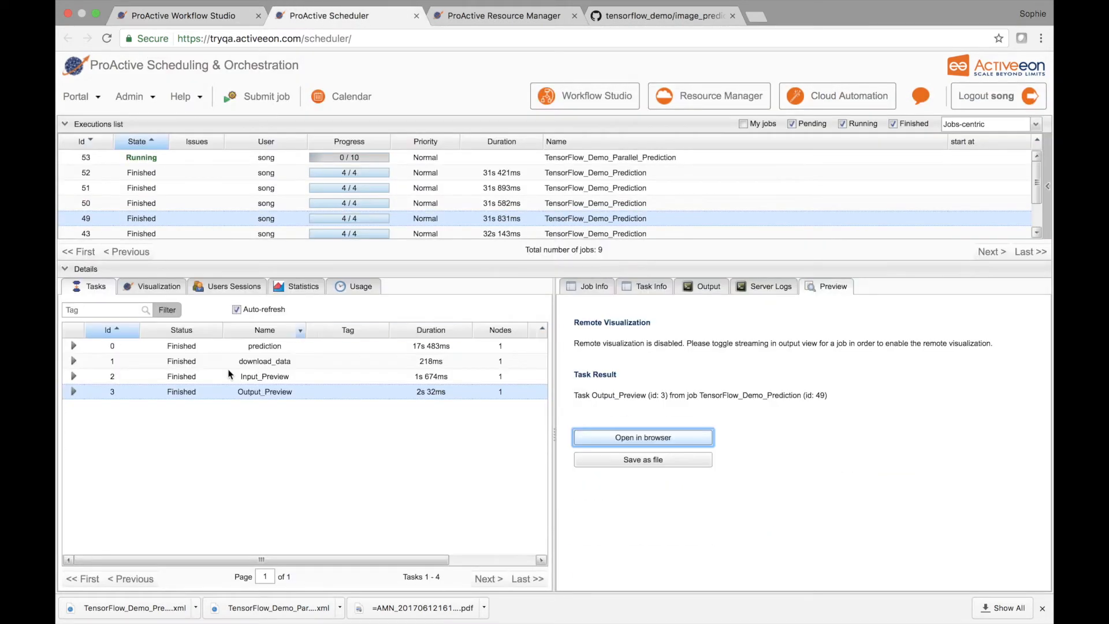
click(273, 157)
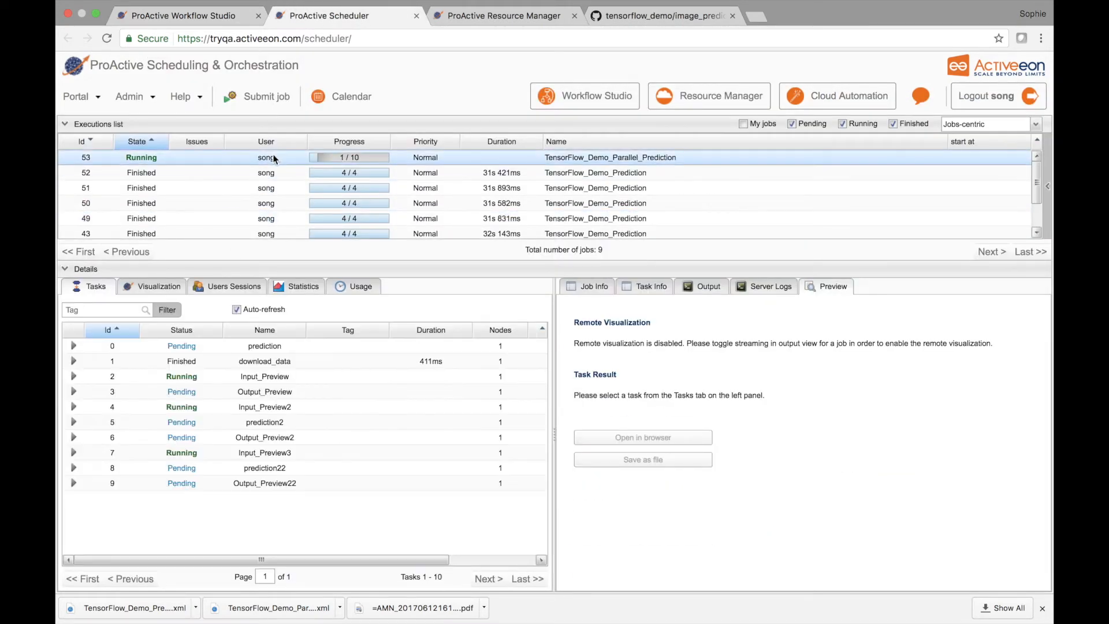
click(152, 289)
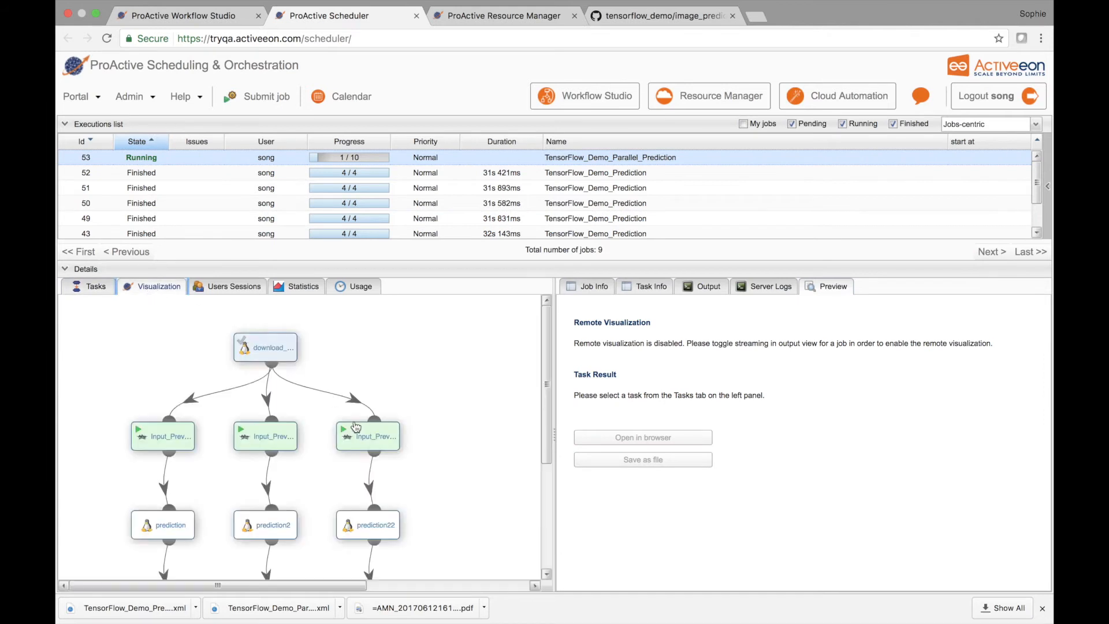
scroll(356, 426, down, 3)
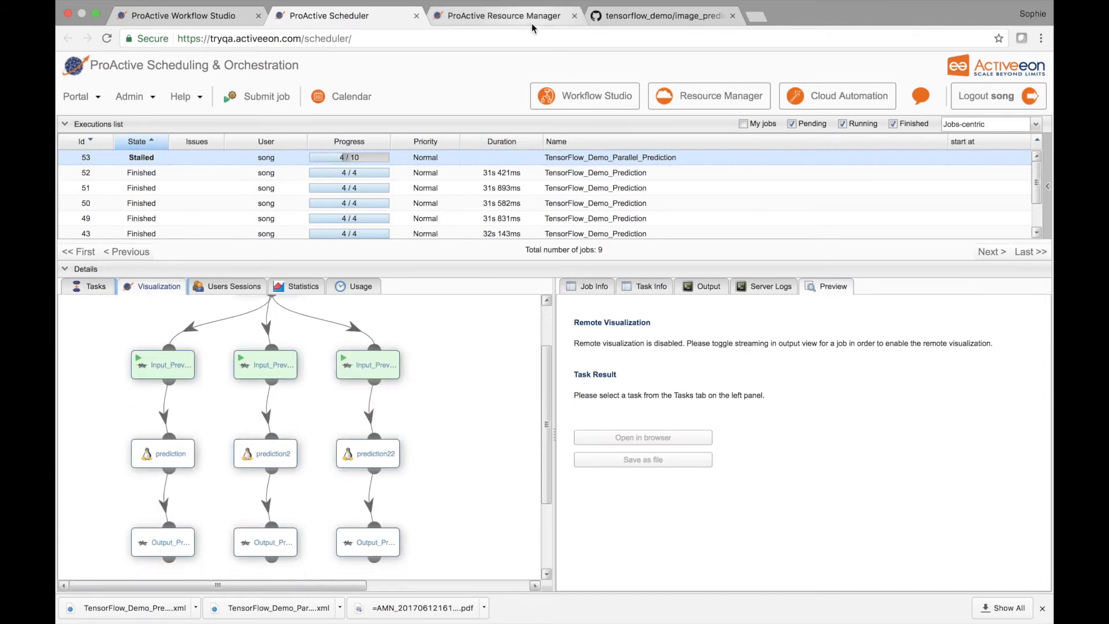
Step: Compare the running tasks of job 53 with the TensorFlow node states in the Resource Manager, and review the workflow in Workflow Studio
click(531, 19)
click(362, 18)
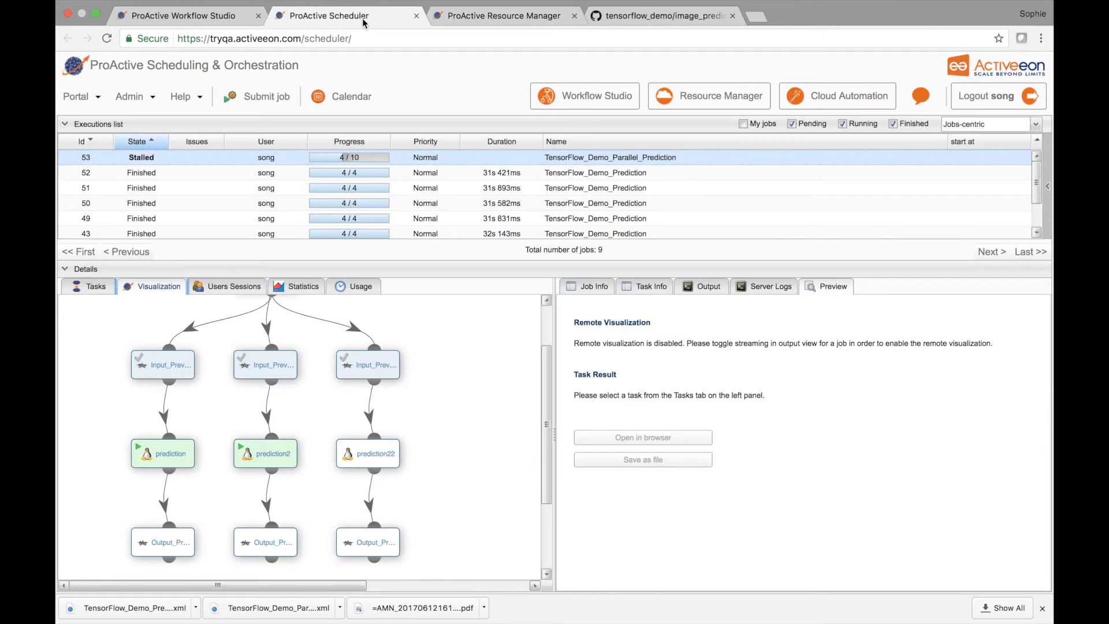
click(508, 20)
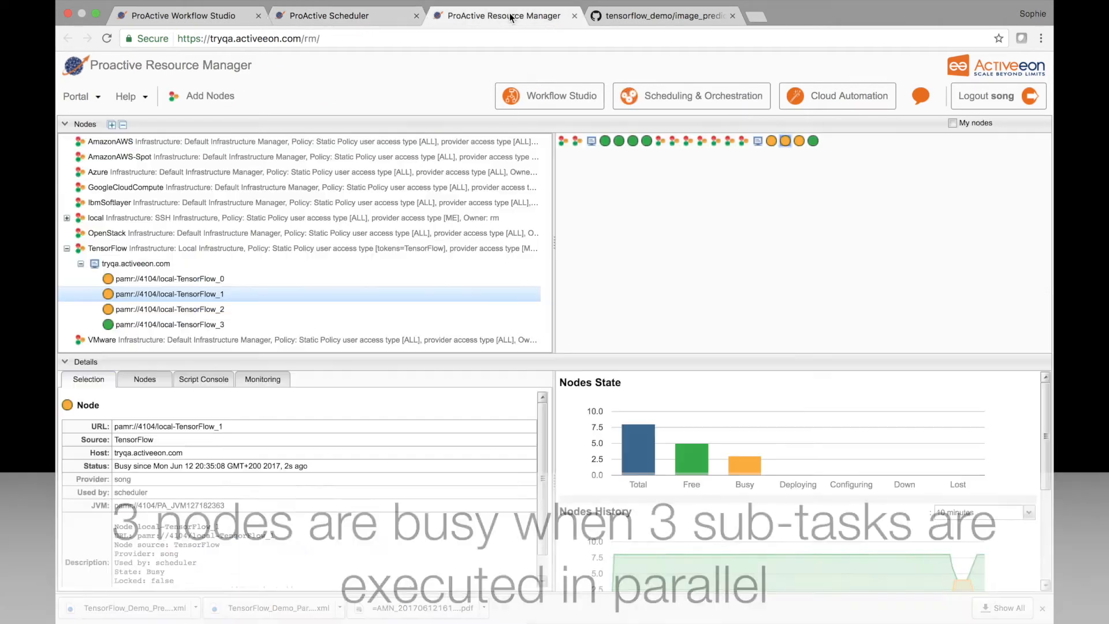
click(347, 17)
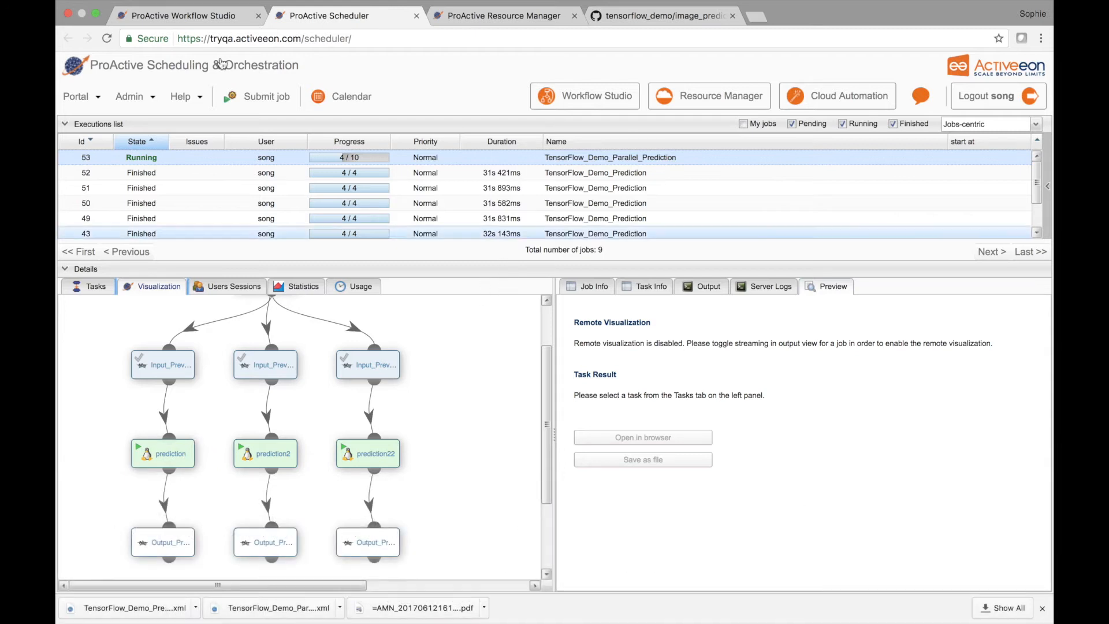
click(184, 16)
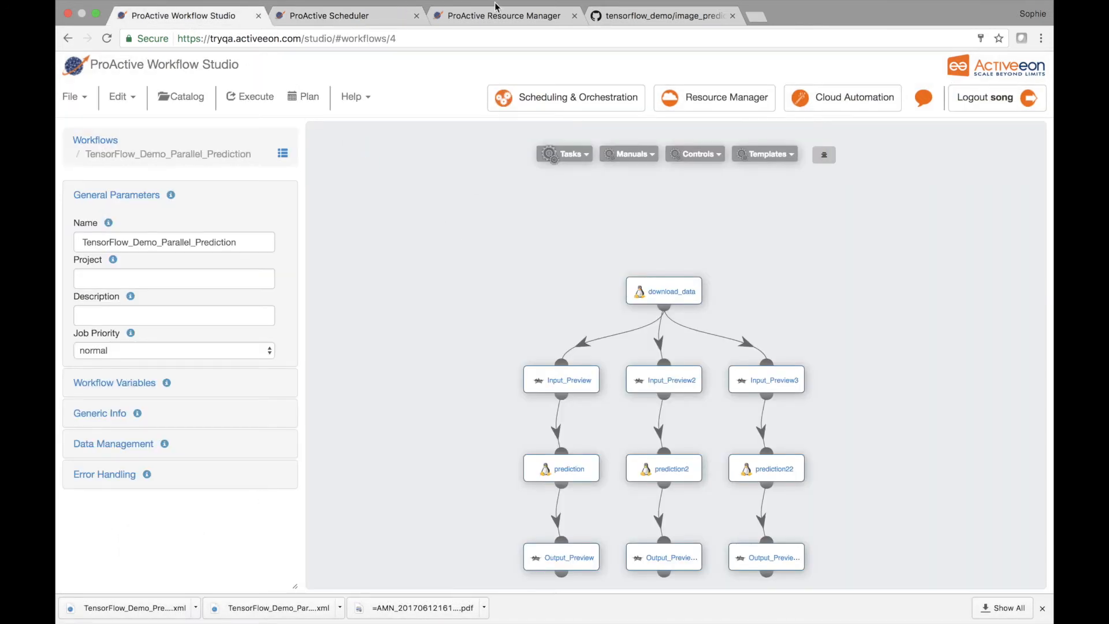
Step: Open the Input_Preview, Input_Preview2 and Input_Preview3 task results of job 53 from the Scheduler in separate browser tabs
click(333, 16)
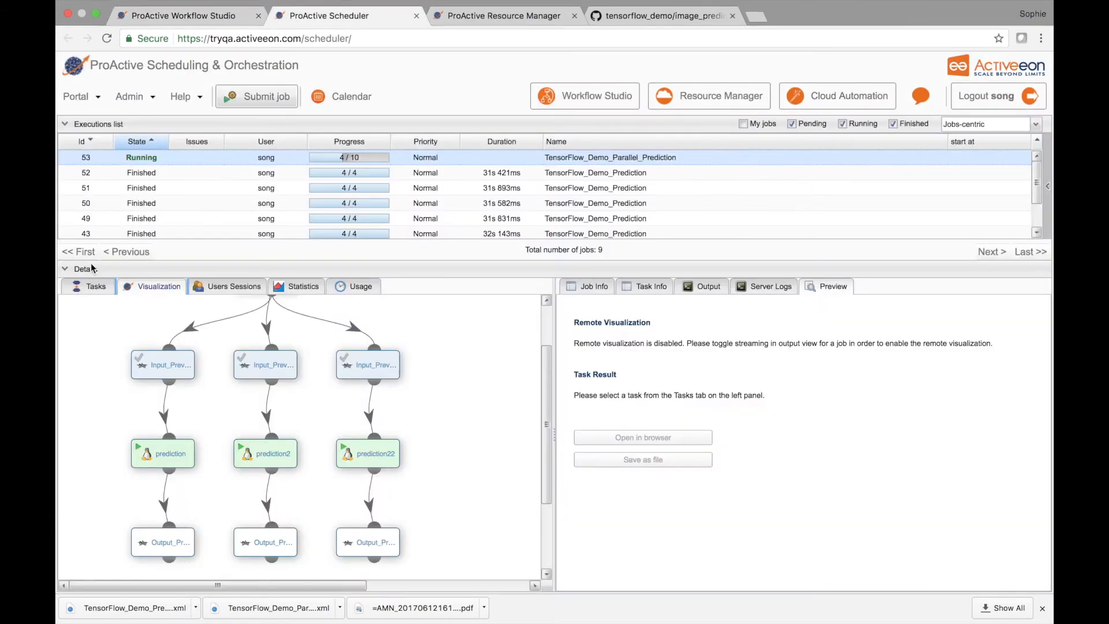
click(87, 287)
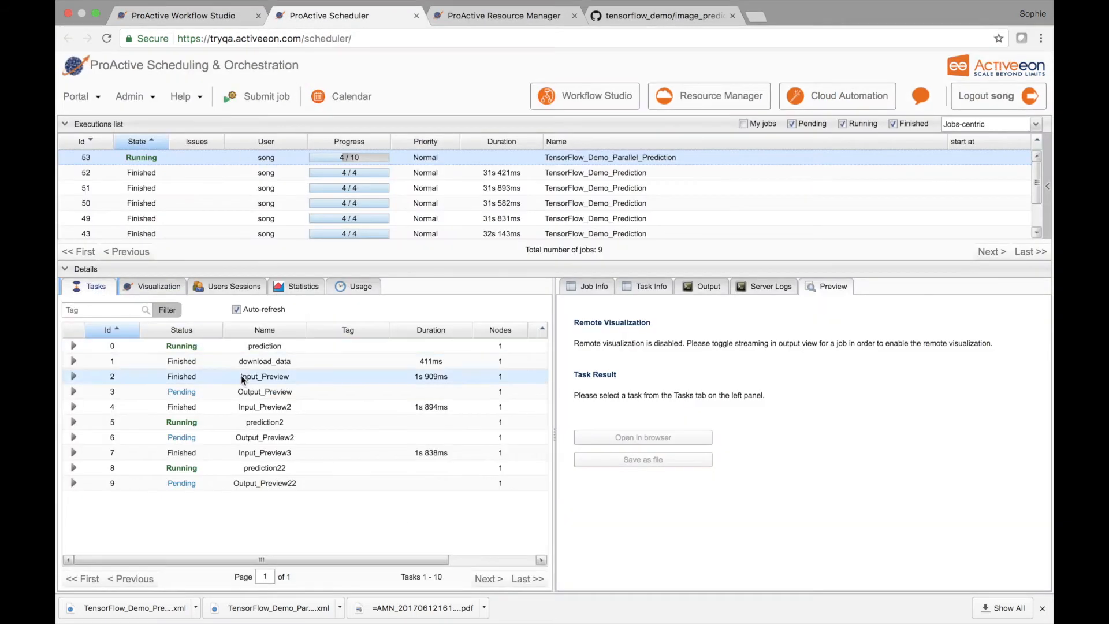
click(260, 376)
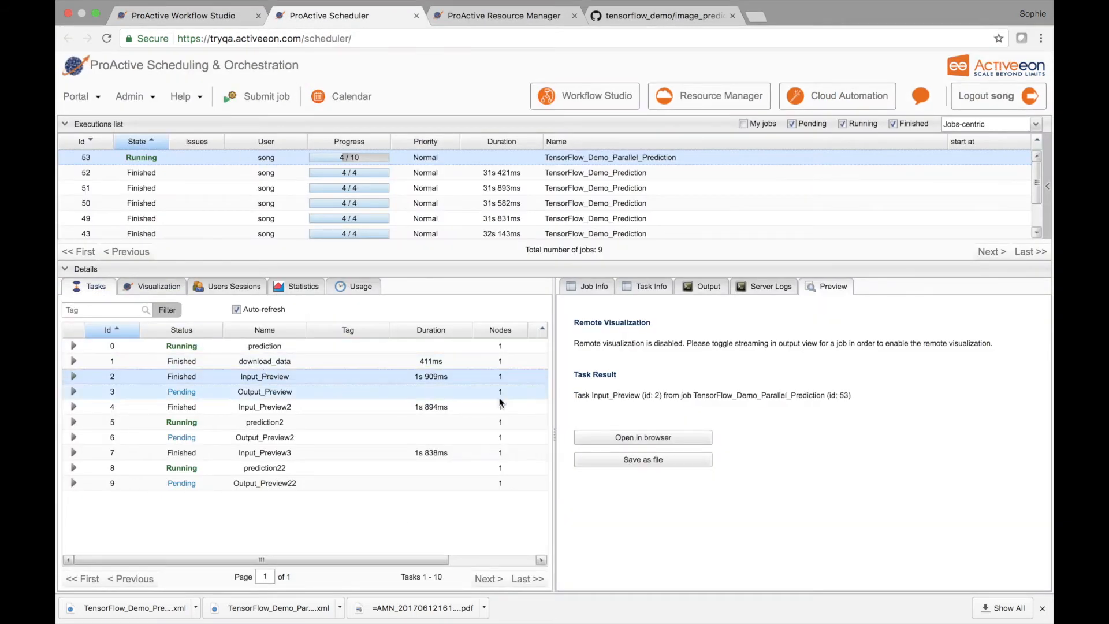
click(621, 438)
click(316, 16)
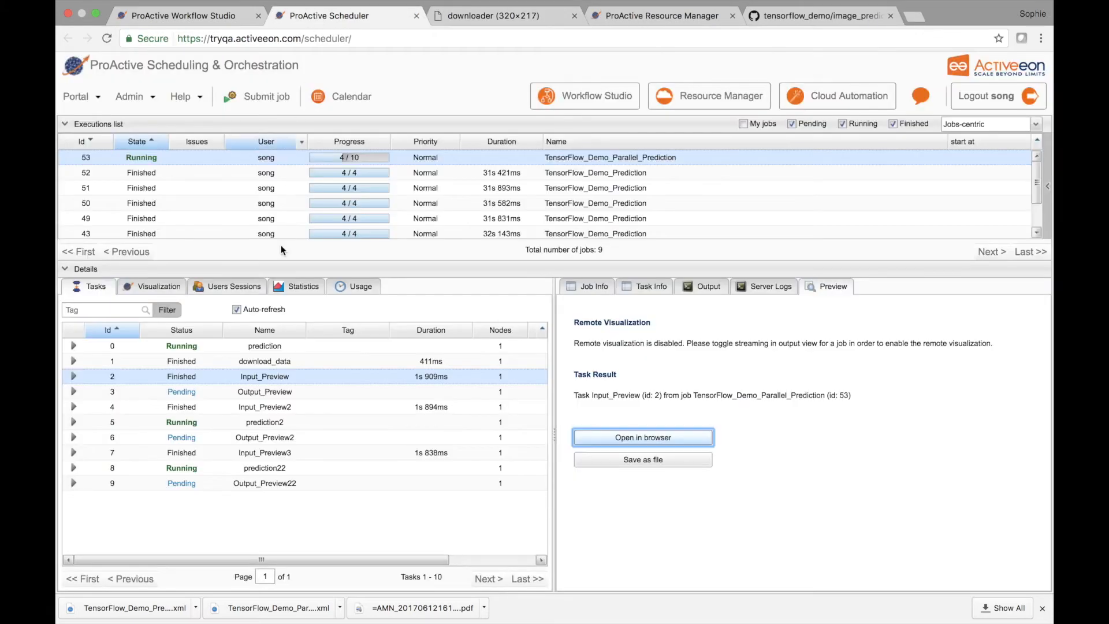
click(335, 408)
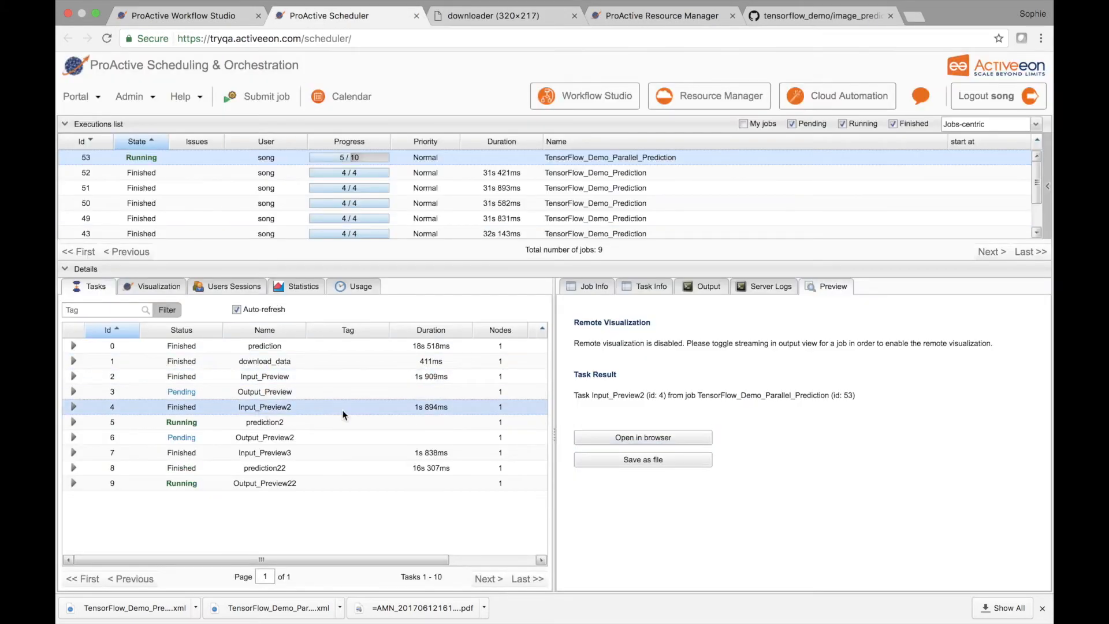
click(627, 440)
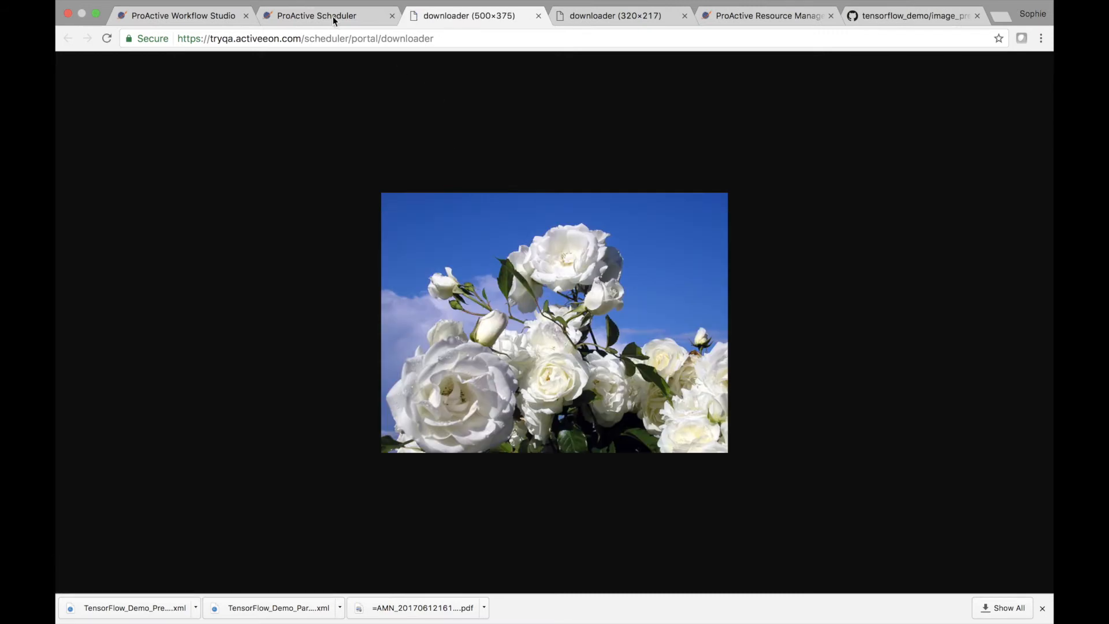
click(335, 17)
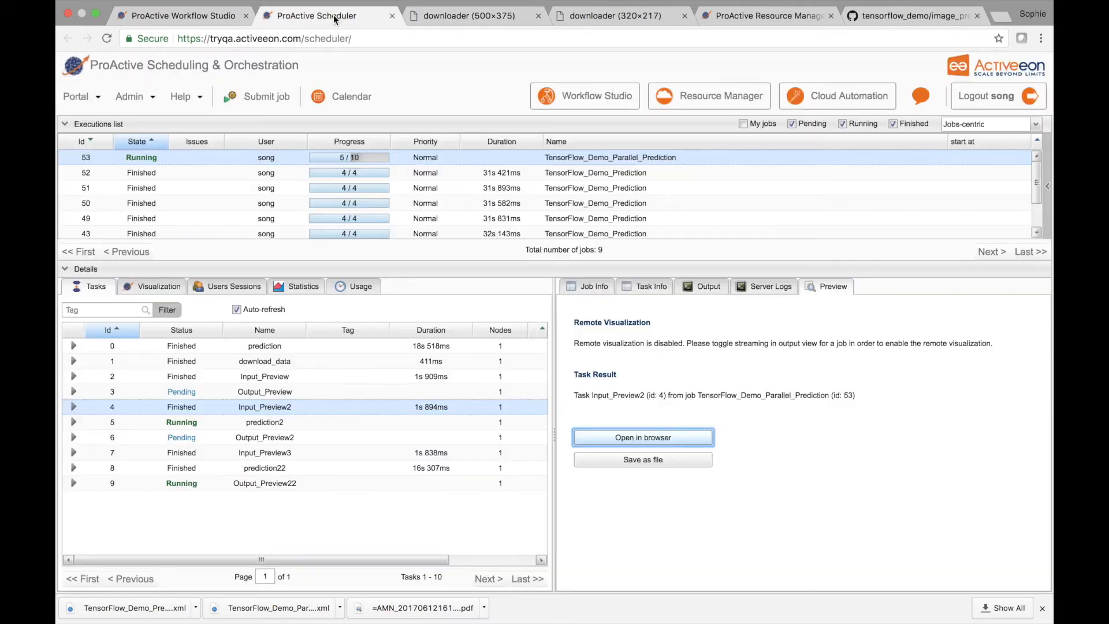
click(251, 454)
click(612, 438)
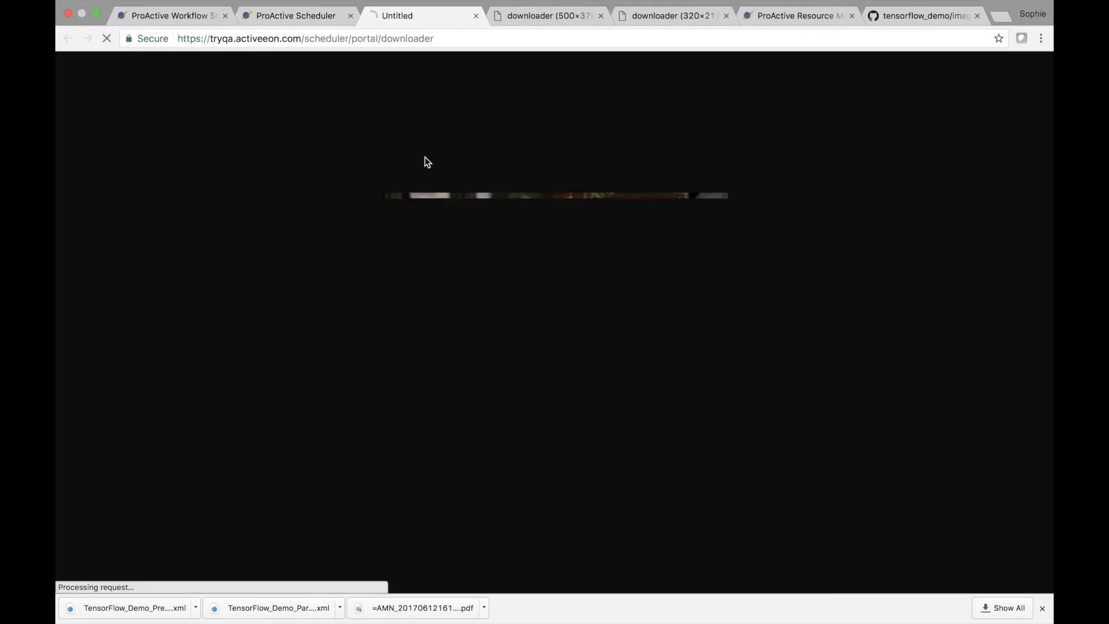
Step: Open the Output_Preview, Output_Preview2 and Output_Preview22 task results of job 53 from the Scheduler in separate browser tabs
click(291, 16)
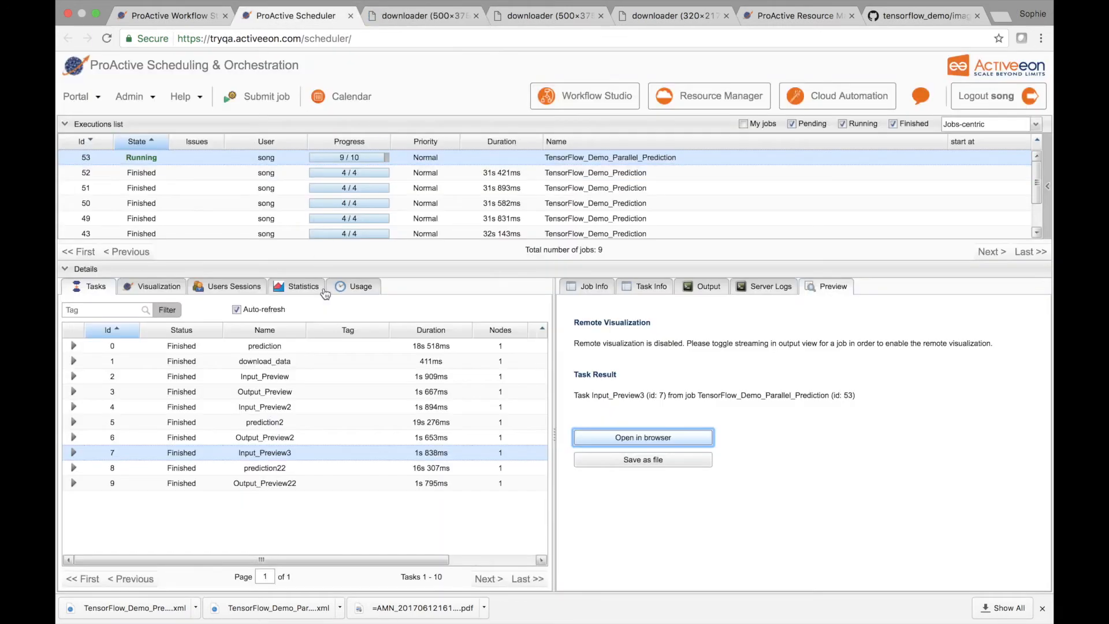
click(269, 394)
click(673, 441)
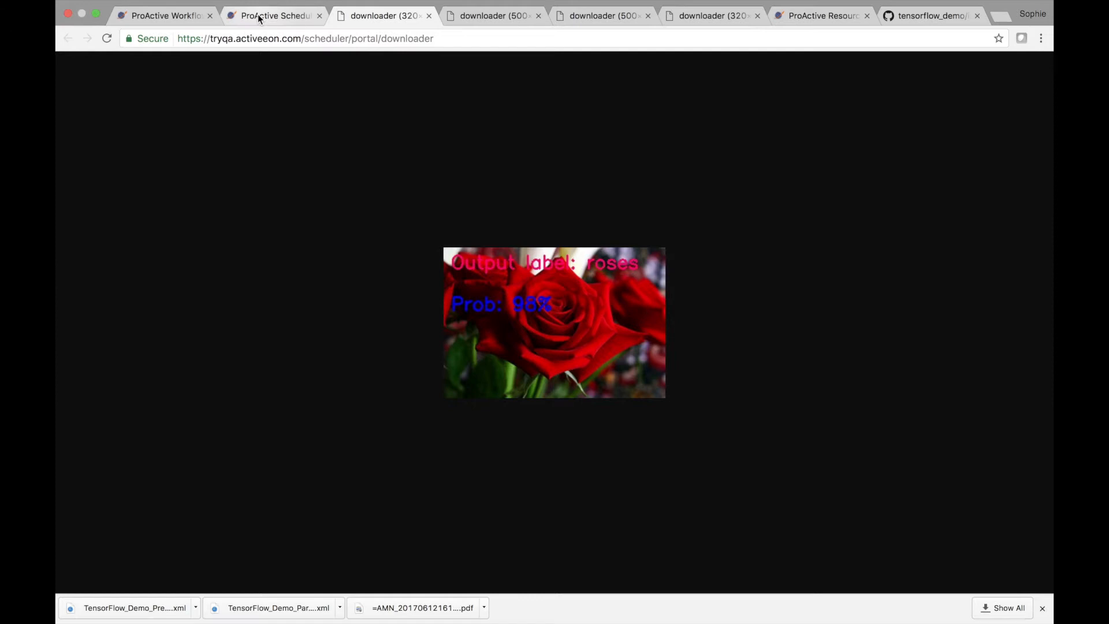
click(259, 17)
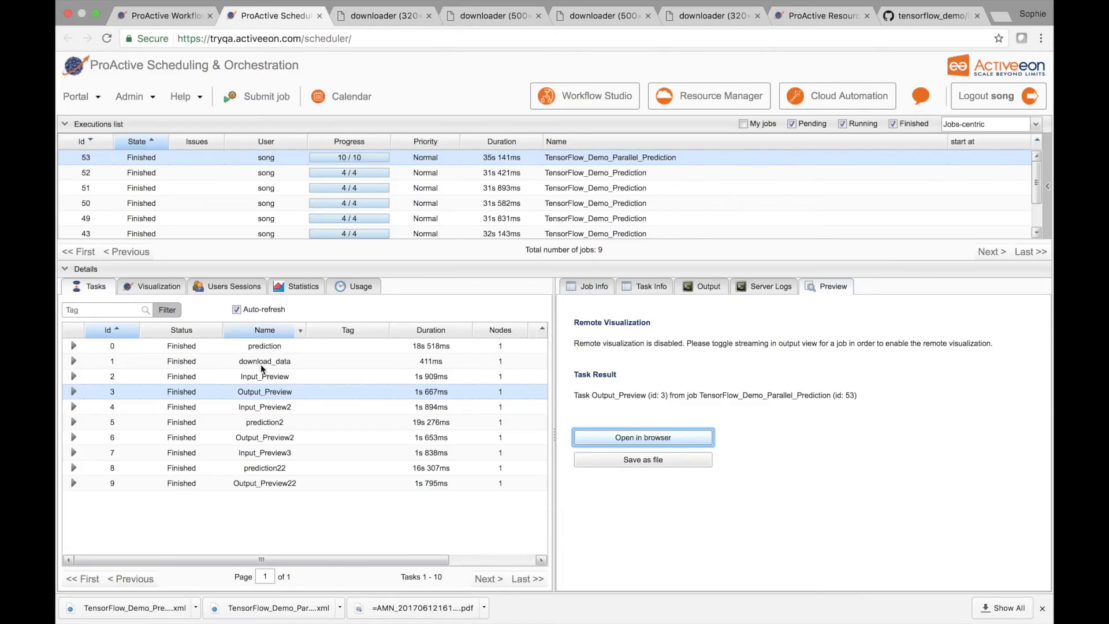
click(283, 437)
click(621, 437)
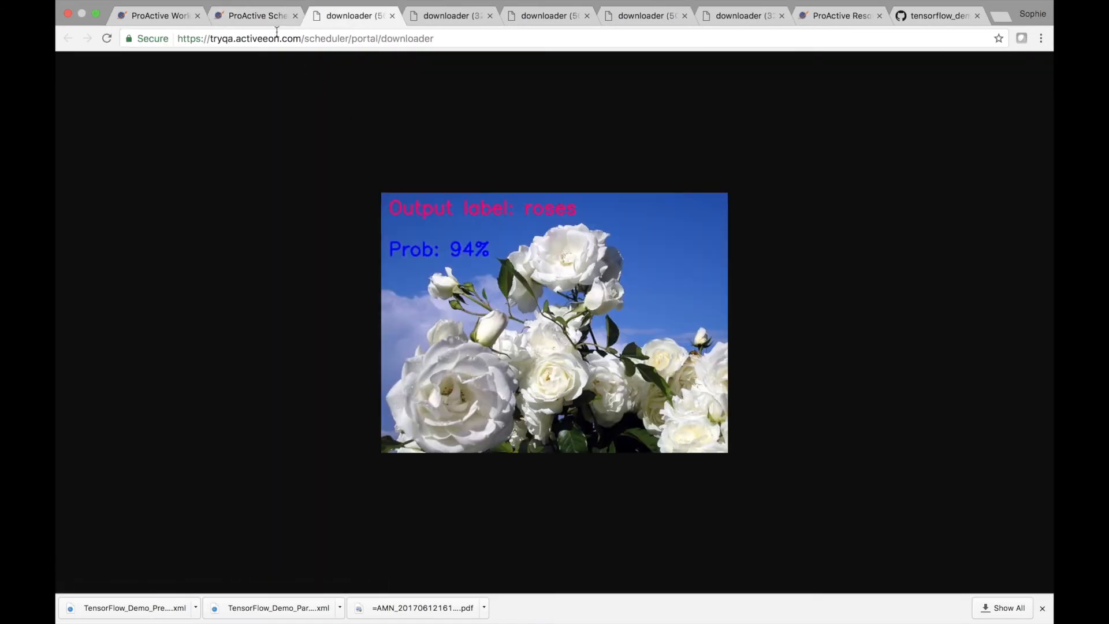
click(263, 17)
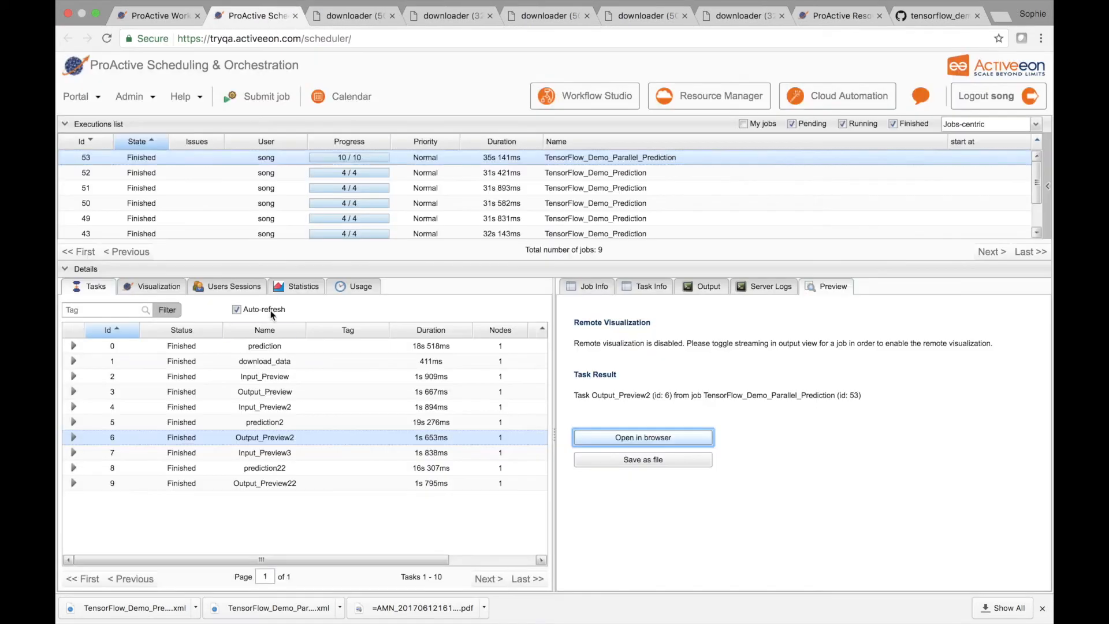
click(268, 478)
click(655, 439)
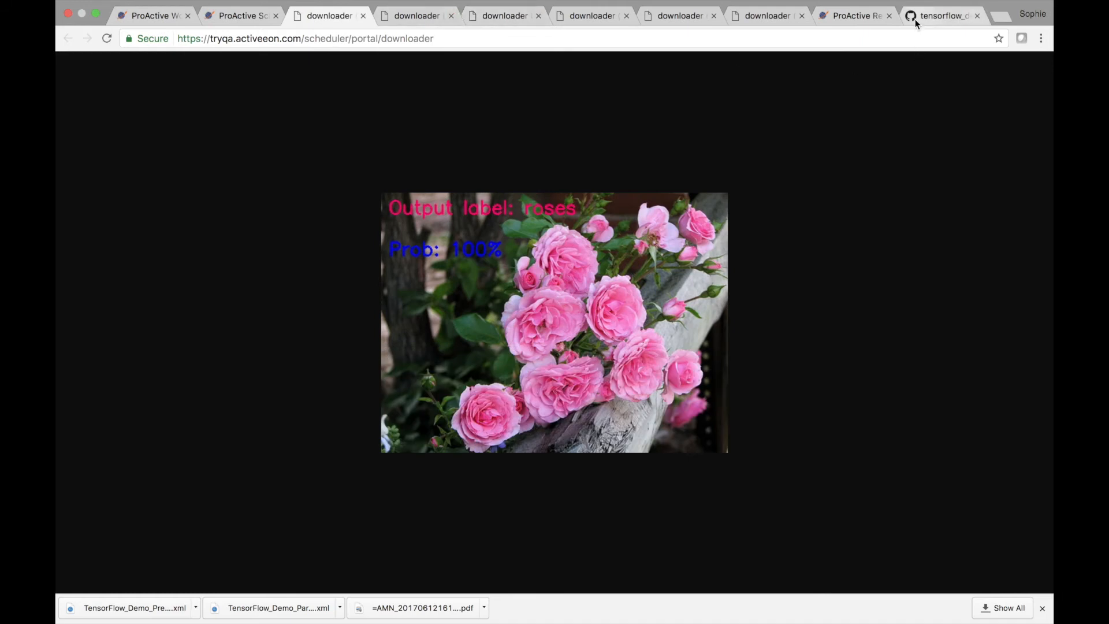
Step: Switch to Finder and browse the previews of the input pictures in the images folder
click(846, 18)
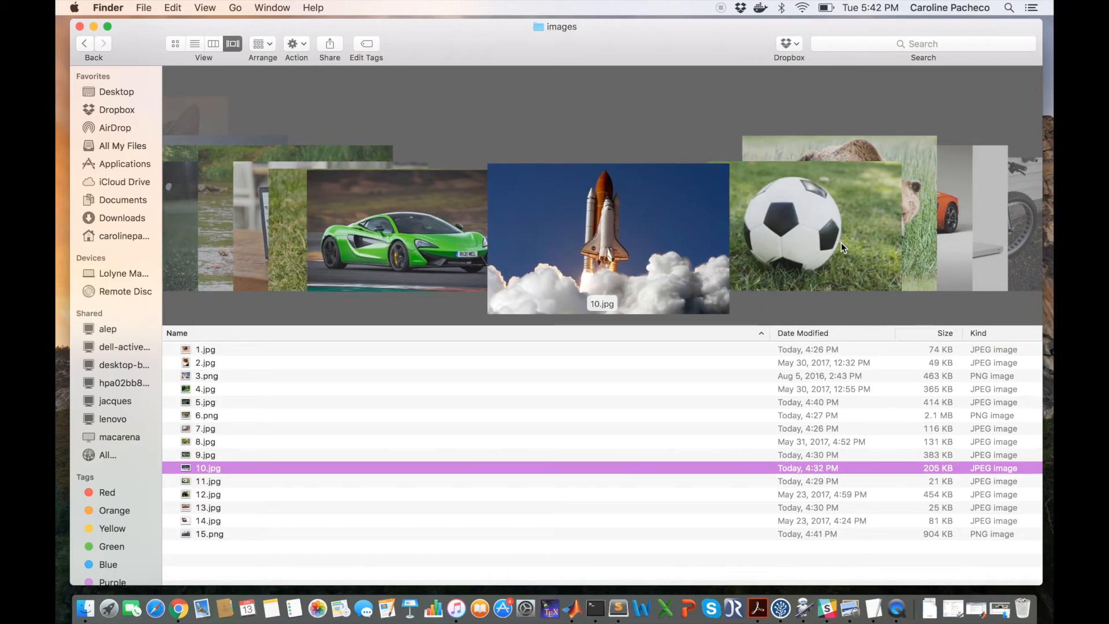
key(Down)
key(Down)
key(Down)
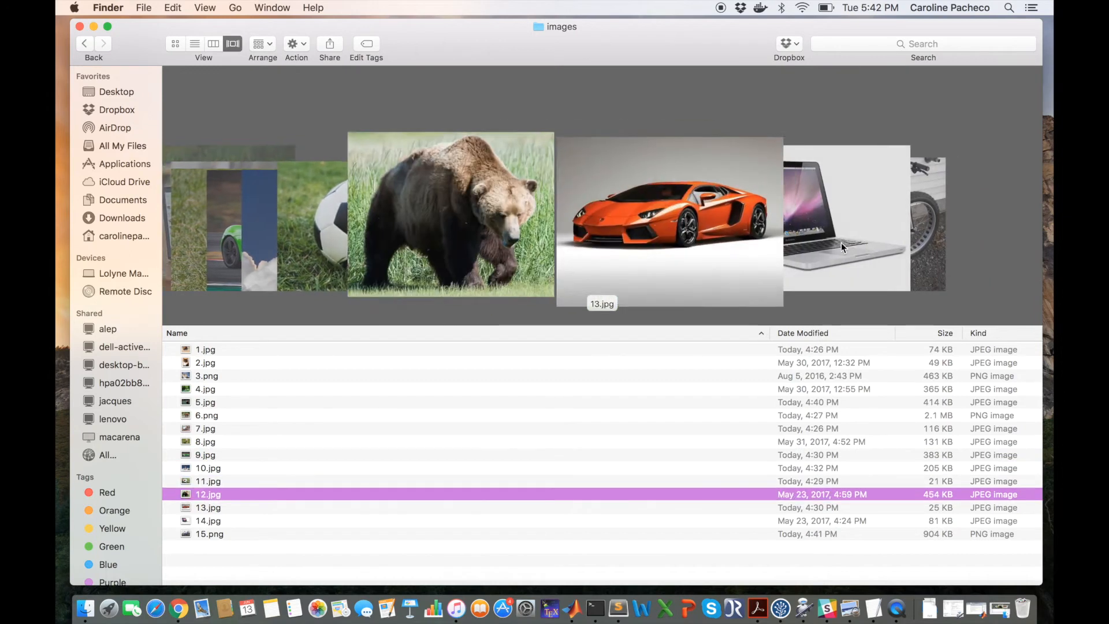
click(186, 234)
click(324, 258)
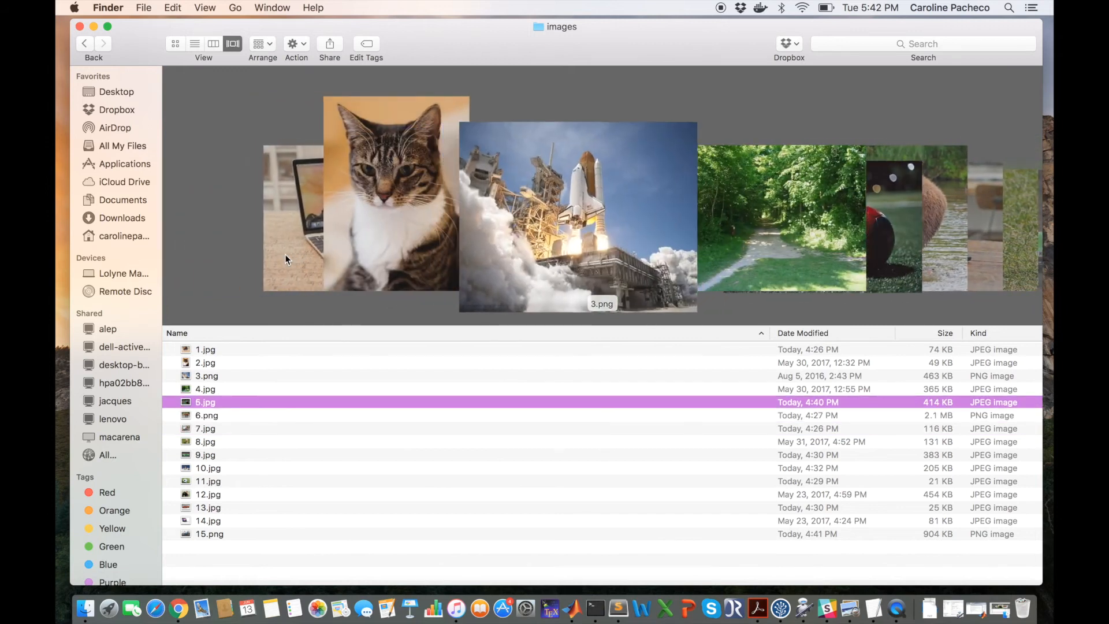
Step: Open the DLM_ClassImgFolder_NS workflow in Workflow Studio and execute it with input folder images, output folder result and container name tf
key(ctrl+Right)
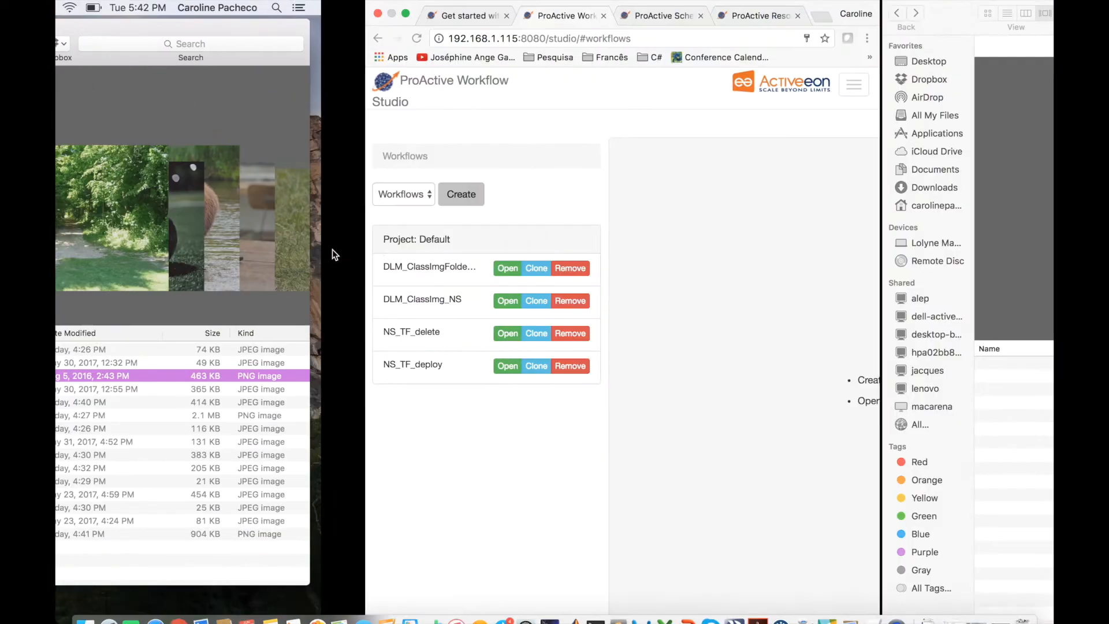
click(121, 273)
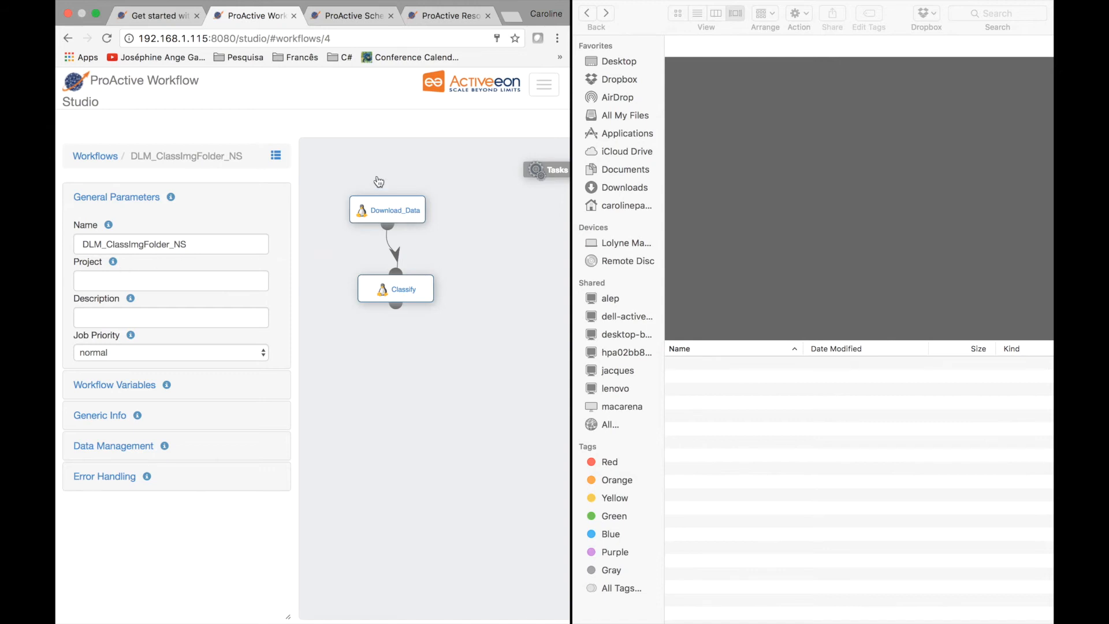
click(545, 87)
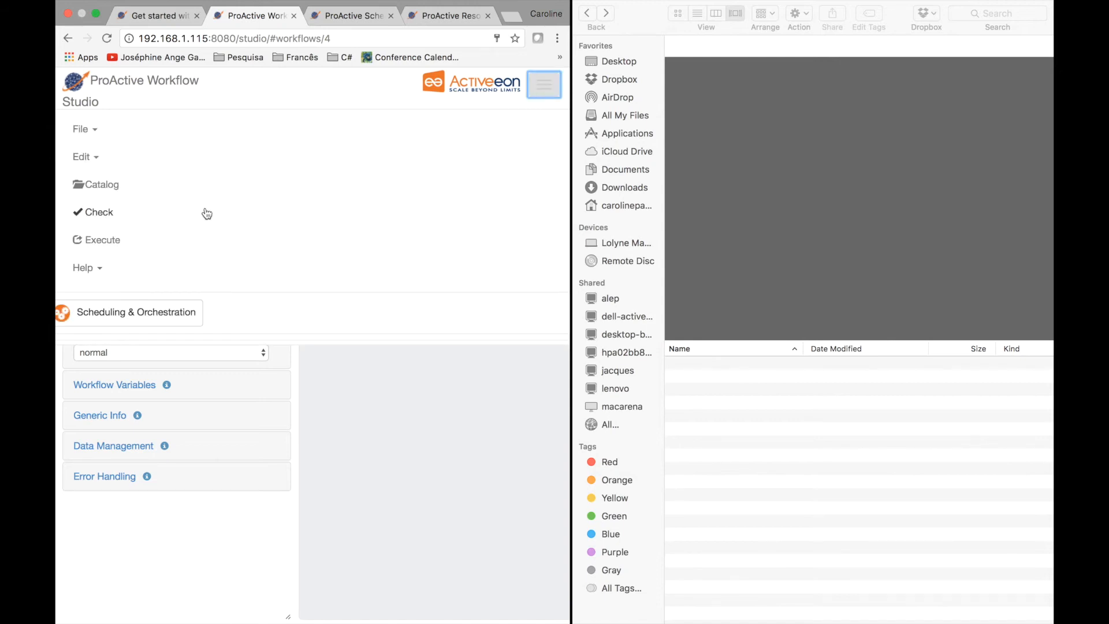
click(103, 241)
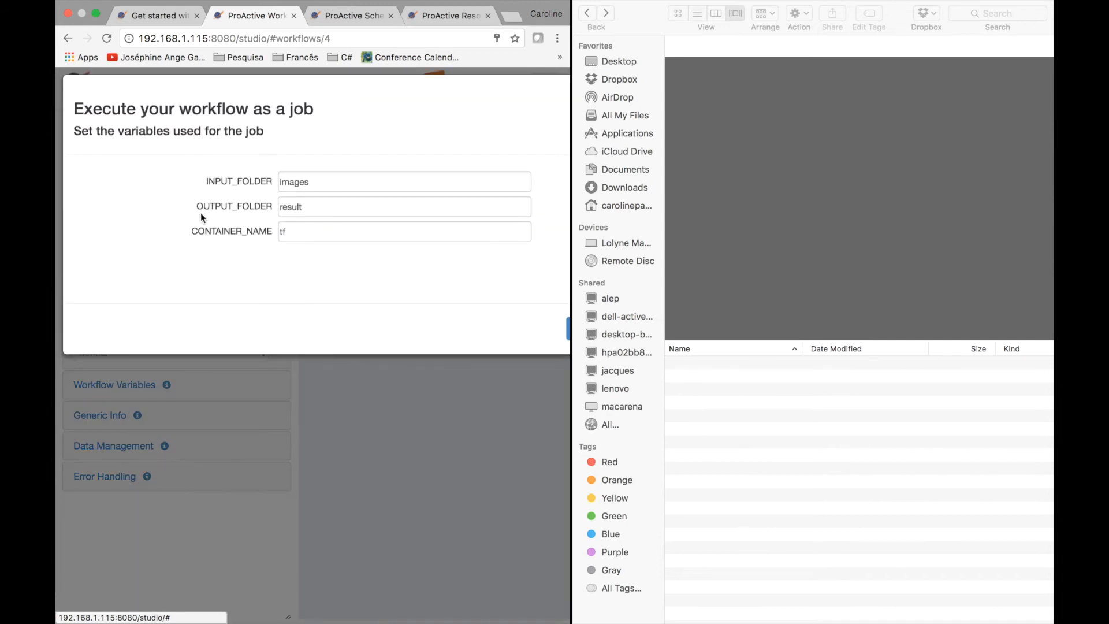
drag(572, 279, 845, 340)
click(810, 346)
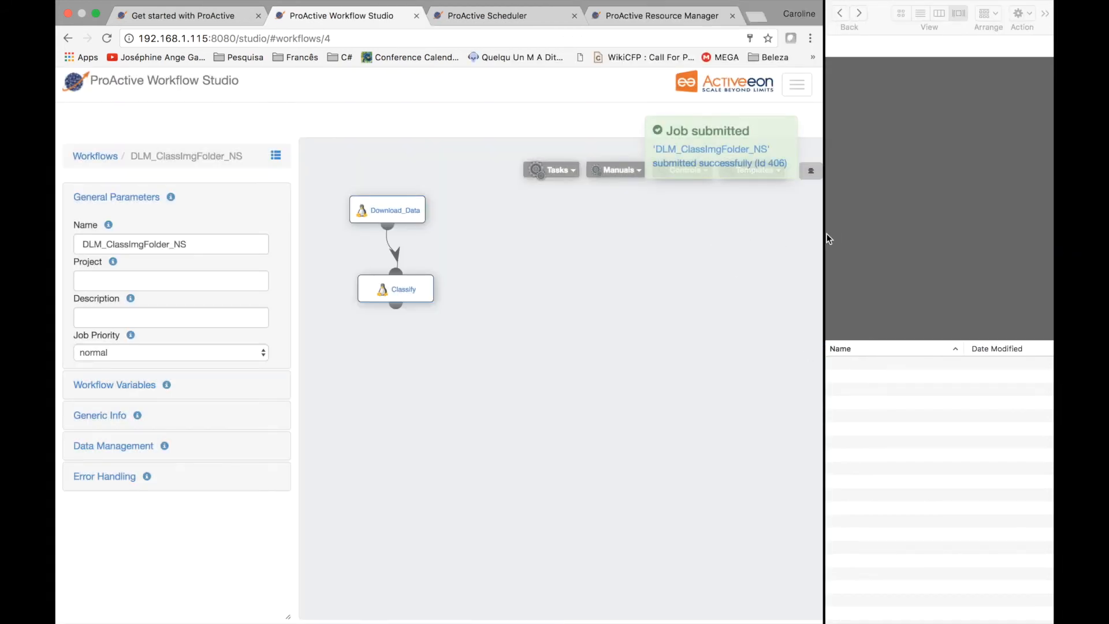
Step: Select job 406 in the Scheduler and narrow the browser window to give the Finder results window more room
click(471, 16)
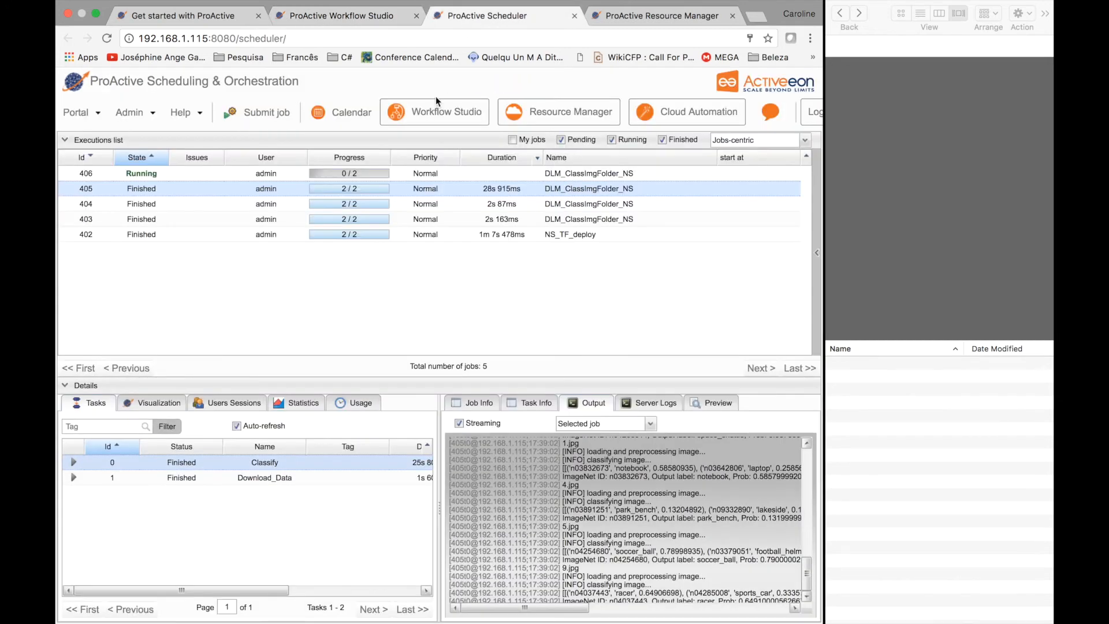
click(439, 173)
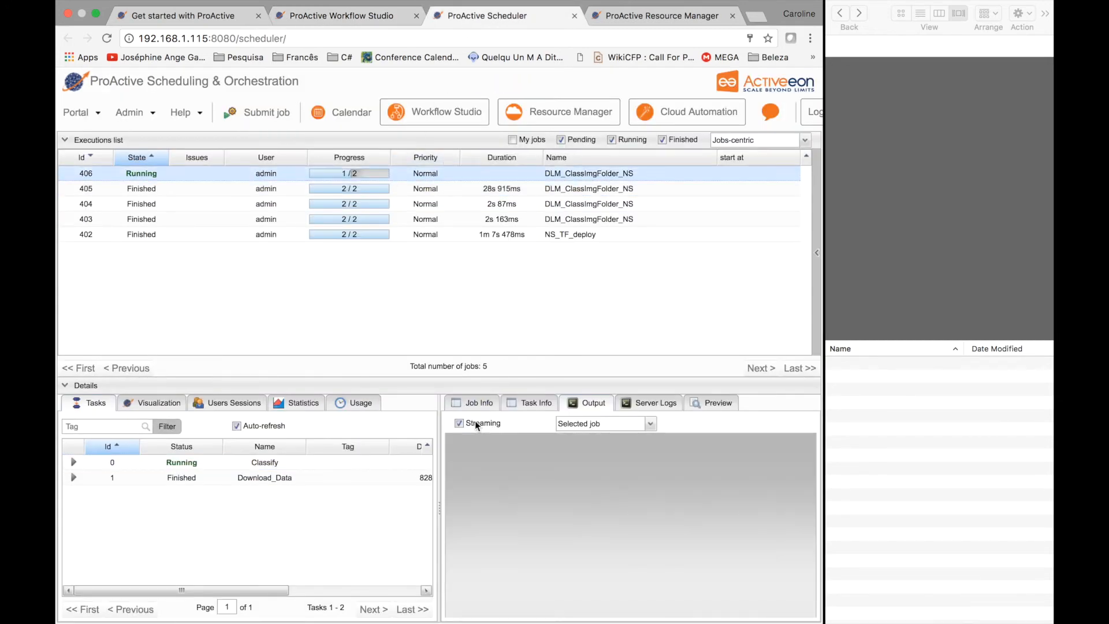
drag(820, 310, 564, 292)
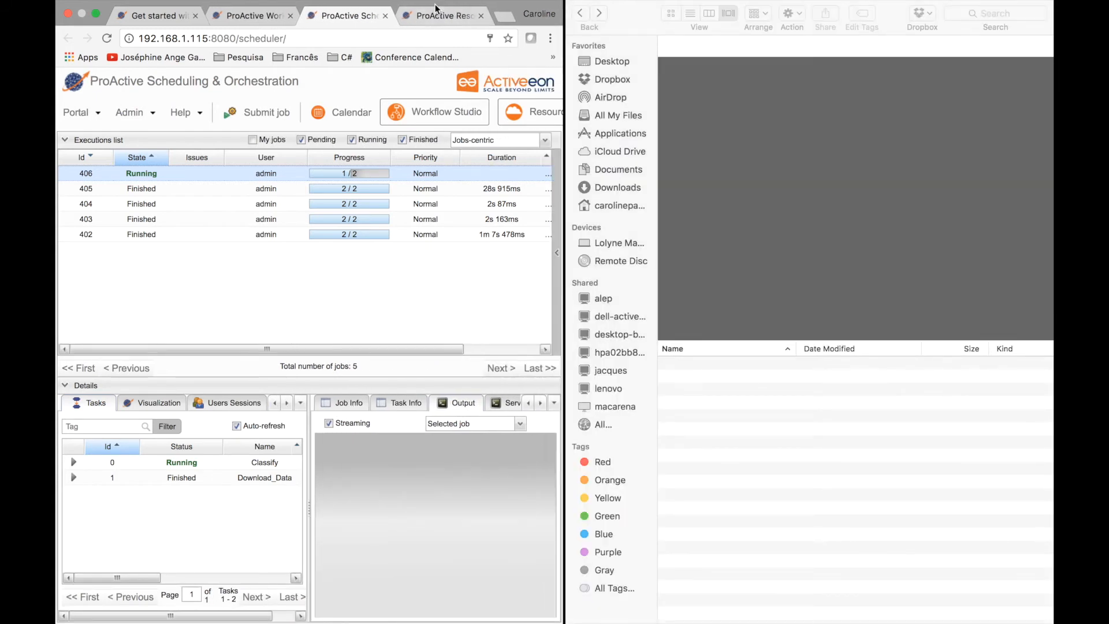
Step: Check the TensorFlow node states in the Resource Manager, and display the task graph of job 406 in the Scheduler
click(428, 15)
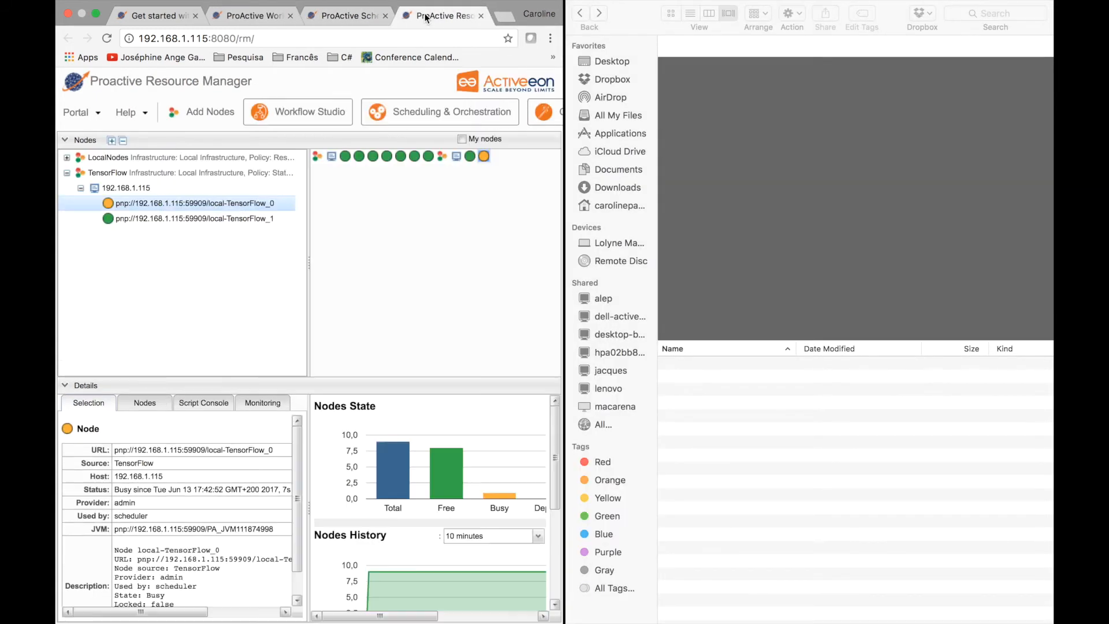
click(354, 21)
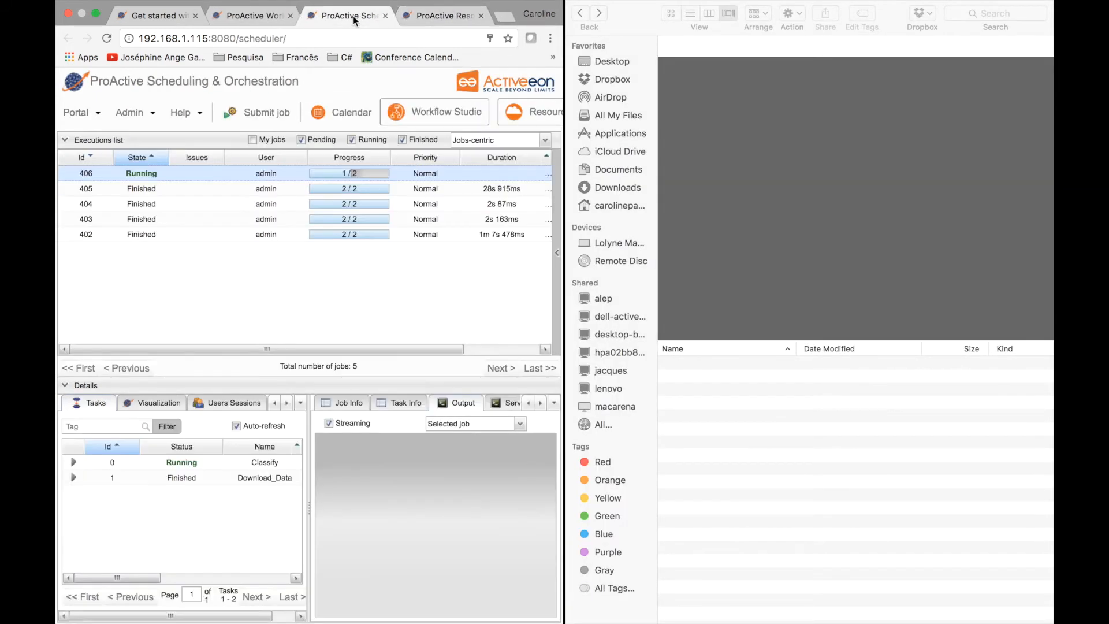
click(165, 407)
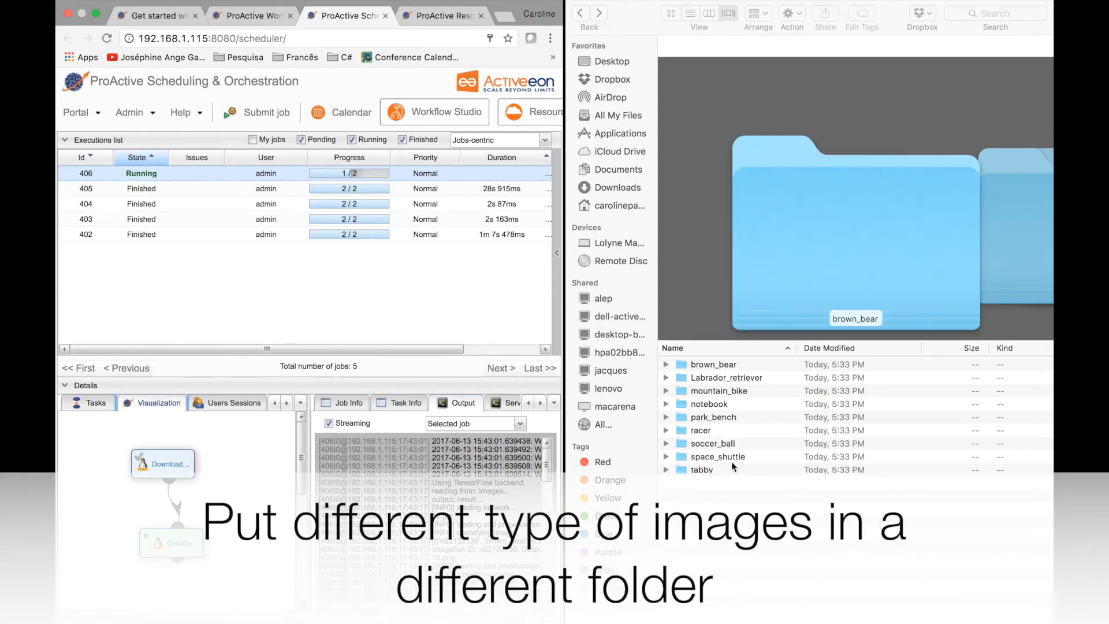
Step: Expand the classified result folders in Finder, including brown_bear, Labrador_retriever, mountain_bike, notebook and park_bench
click(665, 364)
click(666, 404)
click(666, 431)
click(666, 457)
click(666, 510)
Step: Preview the labelled result images in the brown_bear, Labrador_retriever, mountain_bike and notebook folders
click(734, 378)
click(735, 392)
click(725, 416)
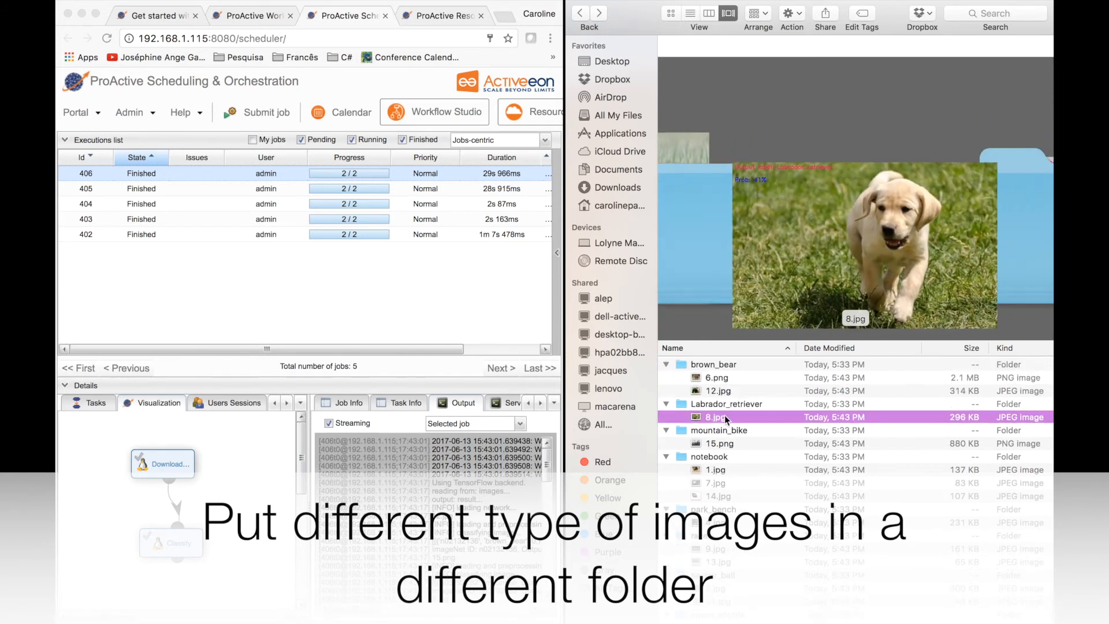
click(719, 443)
click(715, 469)
click(715, 483)
click(710, 495)
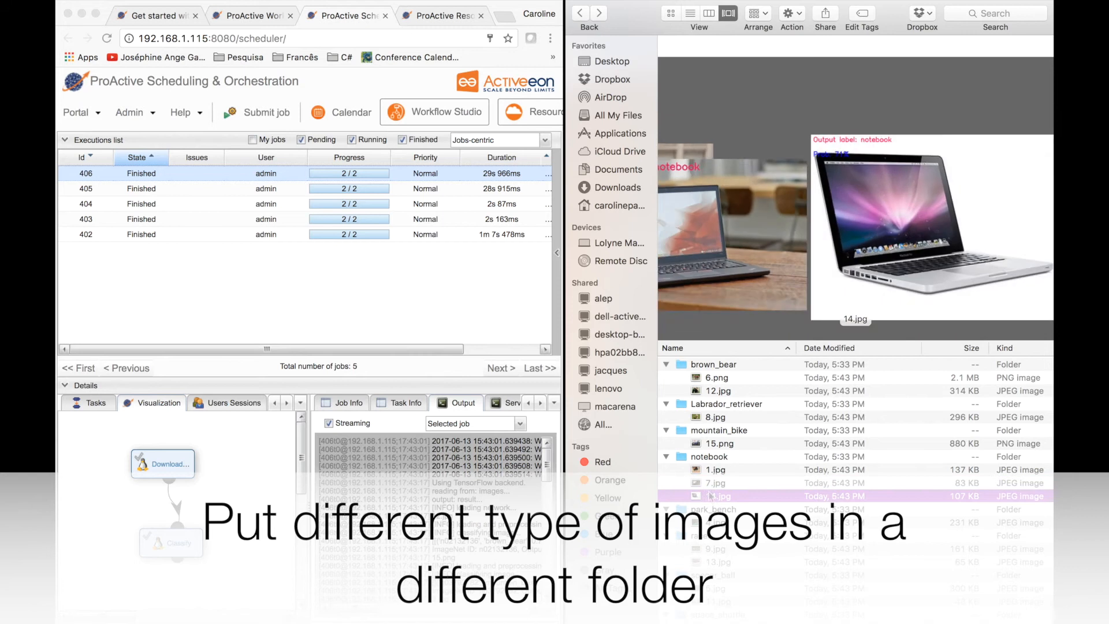
Step: Preview the labelled result images from the park_bench folder through racer, soccer_ball and space_shuttle to the end of the list
click(710, 522)
click(711, 548)
click(711, 562)
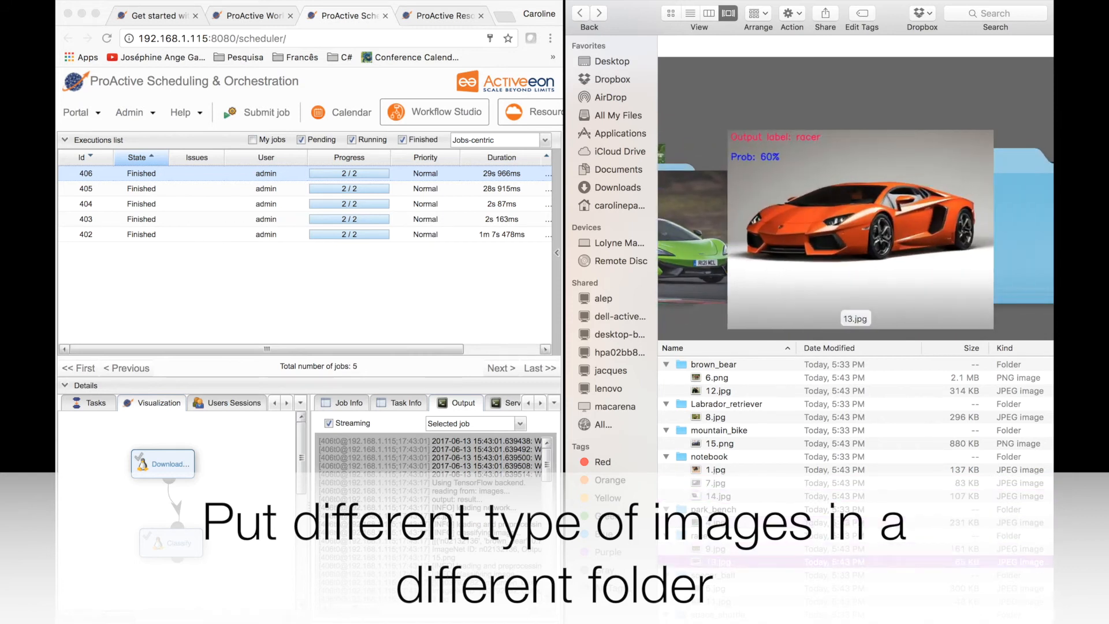
click(712, 588)
scroll(711, 588, down, 2)
click(711, 558)
click(712, 585)
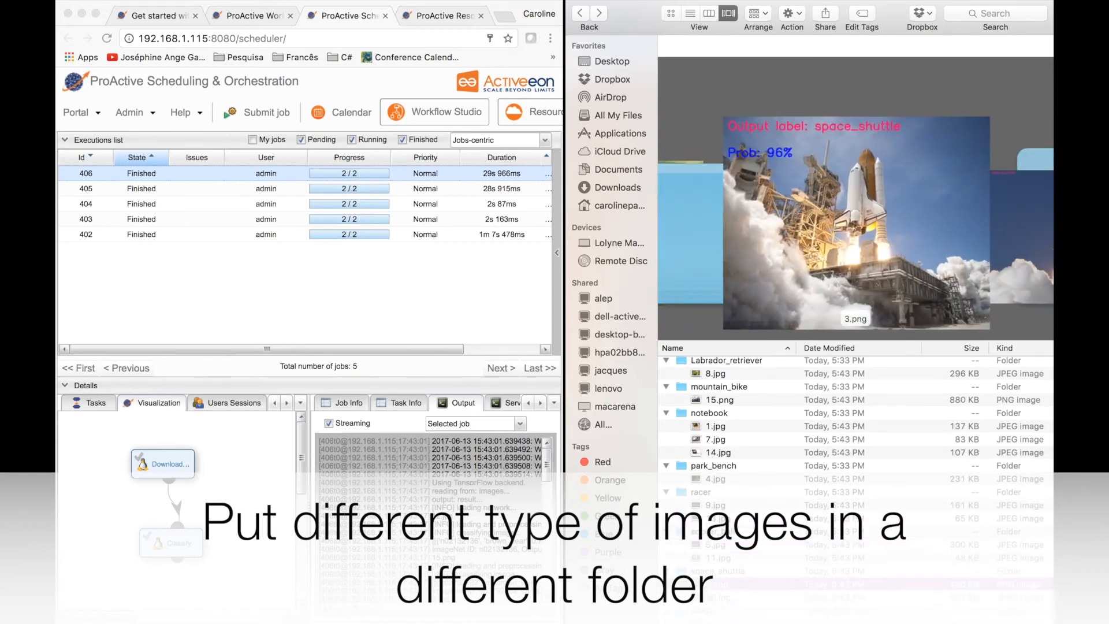
key(Down)
key(Down)
key(Down)
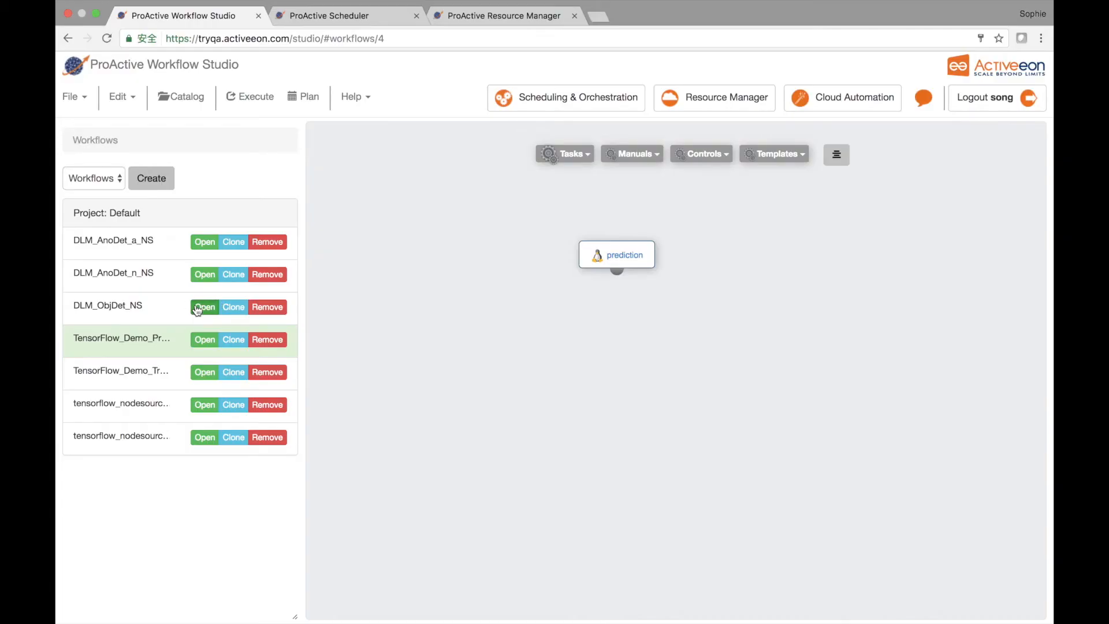
Step: Open the DLM_ObjDet_NS workflow and execute it with input image data/dog.jpg, output image output/dog.jpg and container name tf
click(197, 308)
click(260, 96)
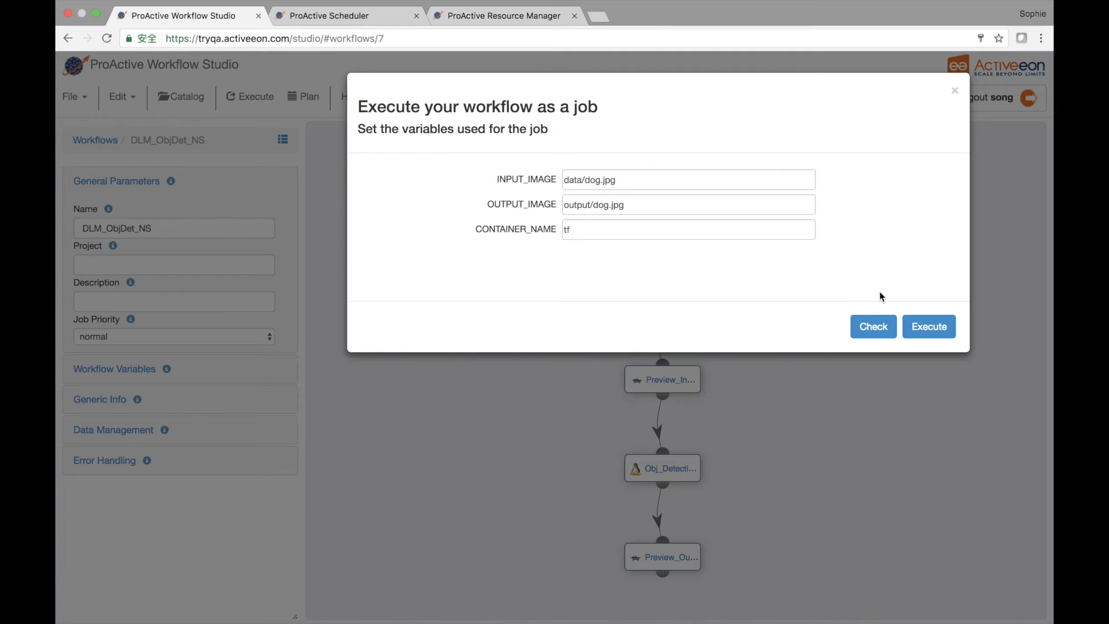
click(924, 327)
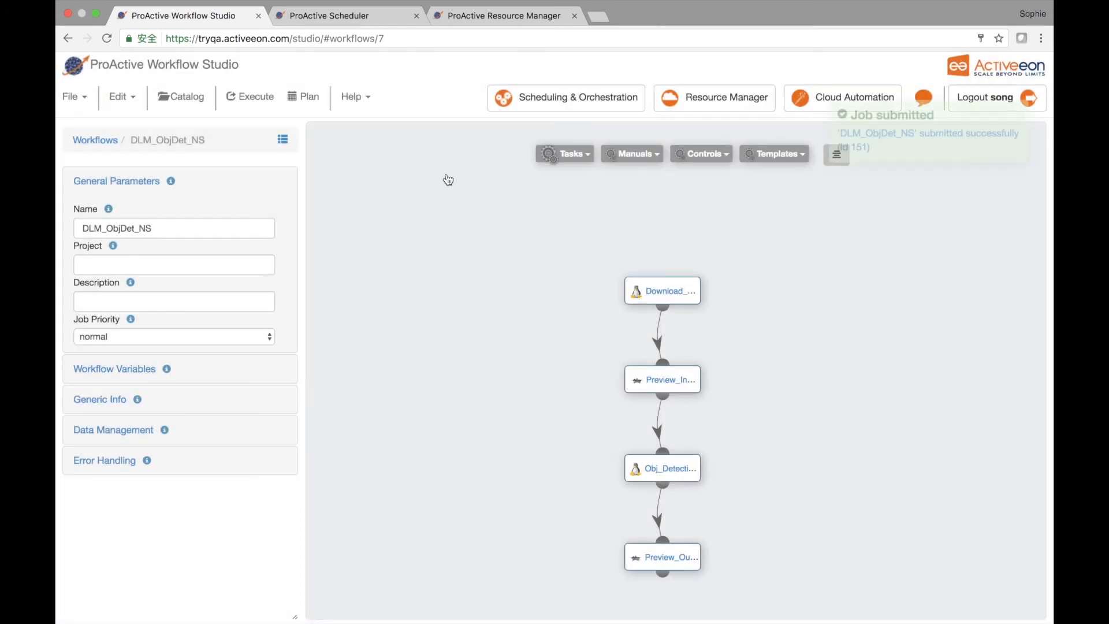
Step: Display the task graph of object detection job 151 in the Scheduler and follow its task progress
click(355, 18)
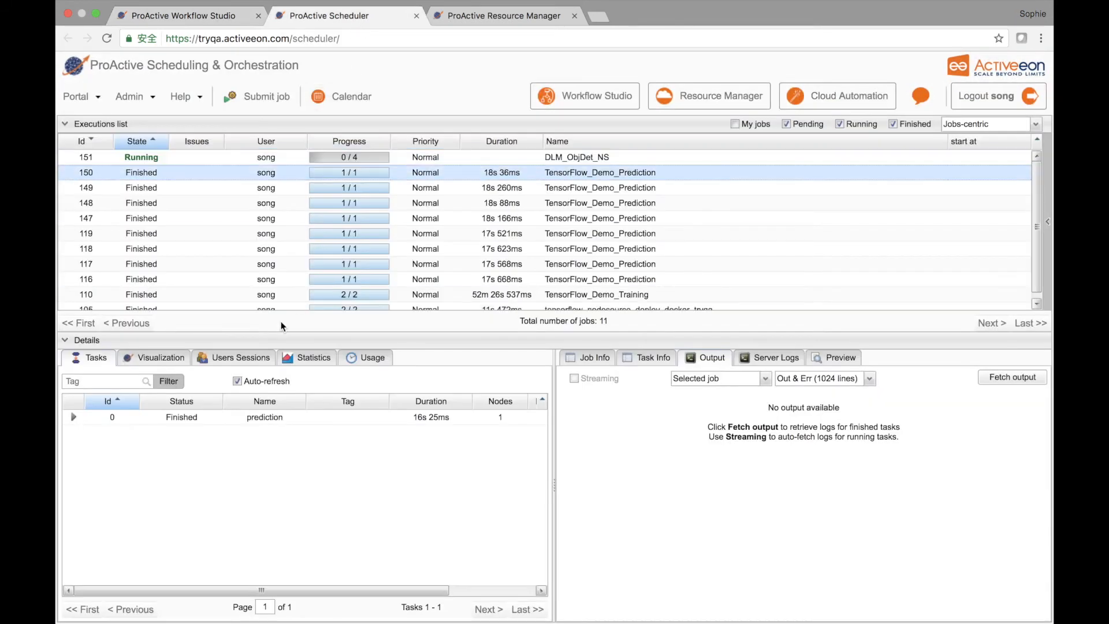
click(160, 361)
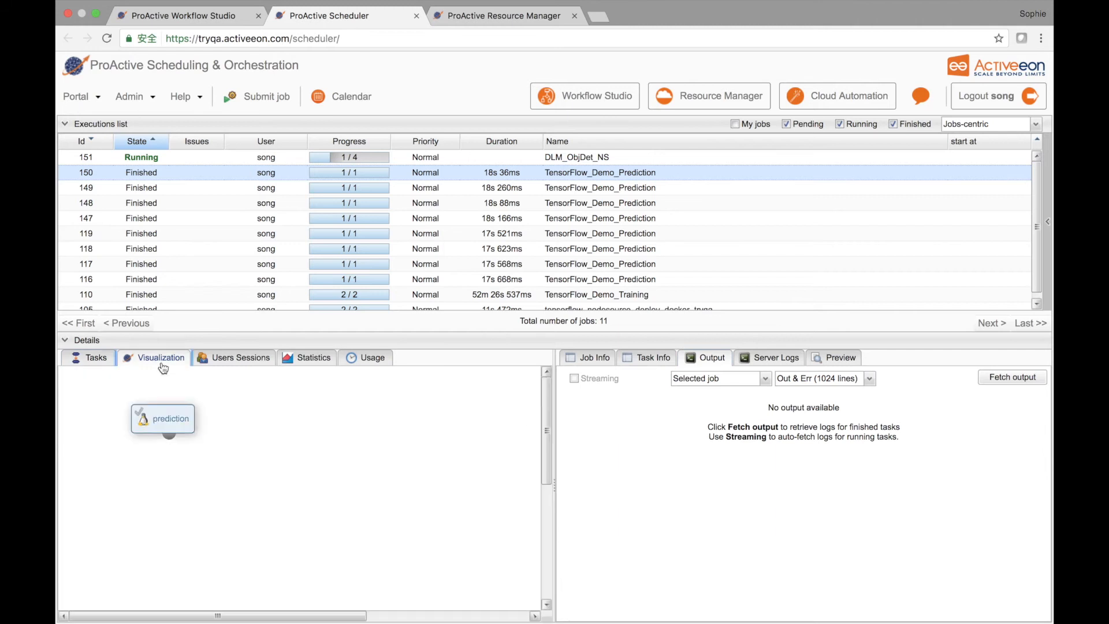
click(209, 162)
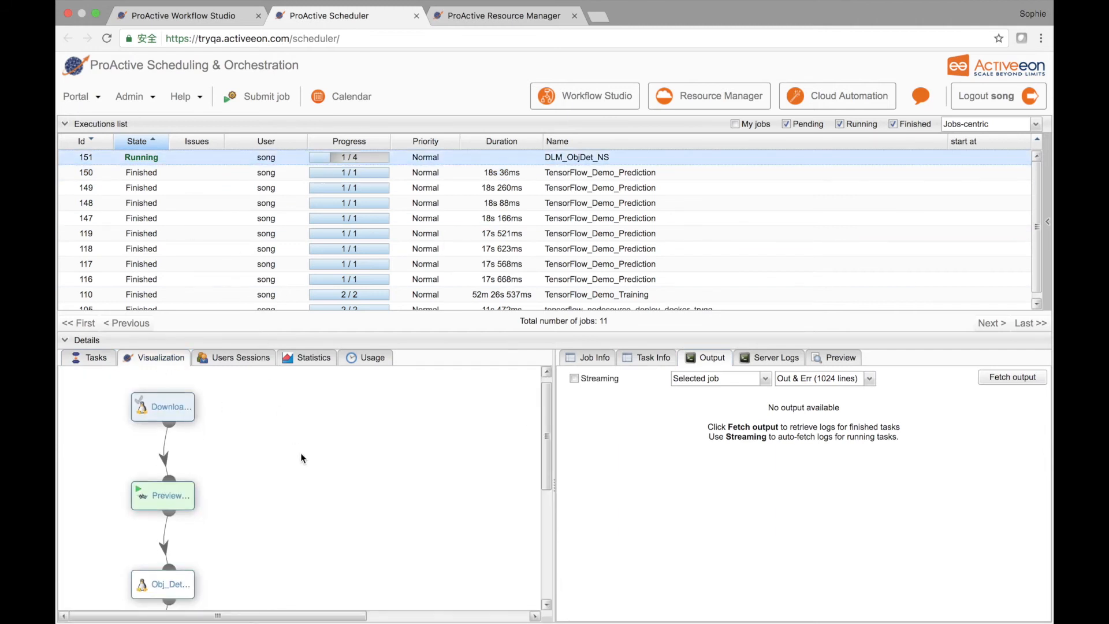
scroll(301, 456, down, 2)
scroll(300, 458, down, 1)
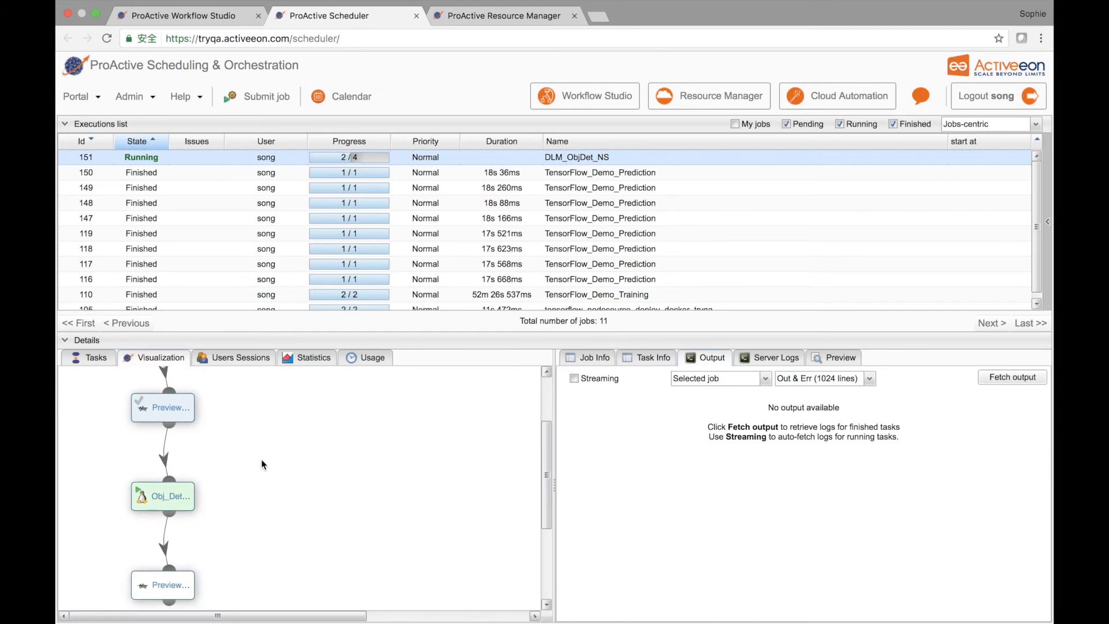
Step: Open the Preview_Input task result of job 151 in a browser tab
click(91, 358)
click(202, 434)
click(835, 358)
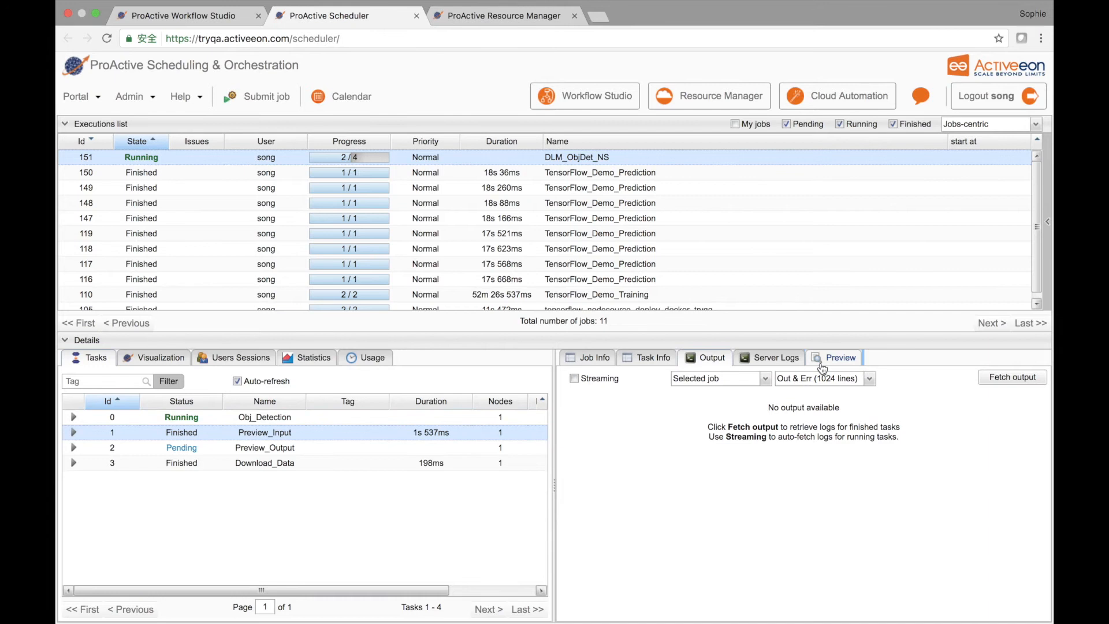
click(651, 516)
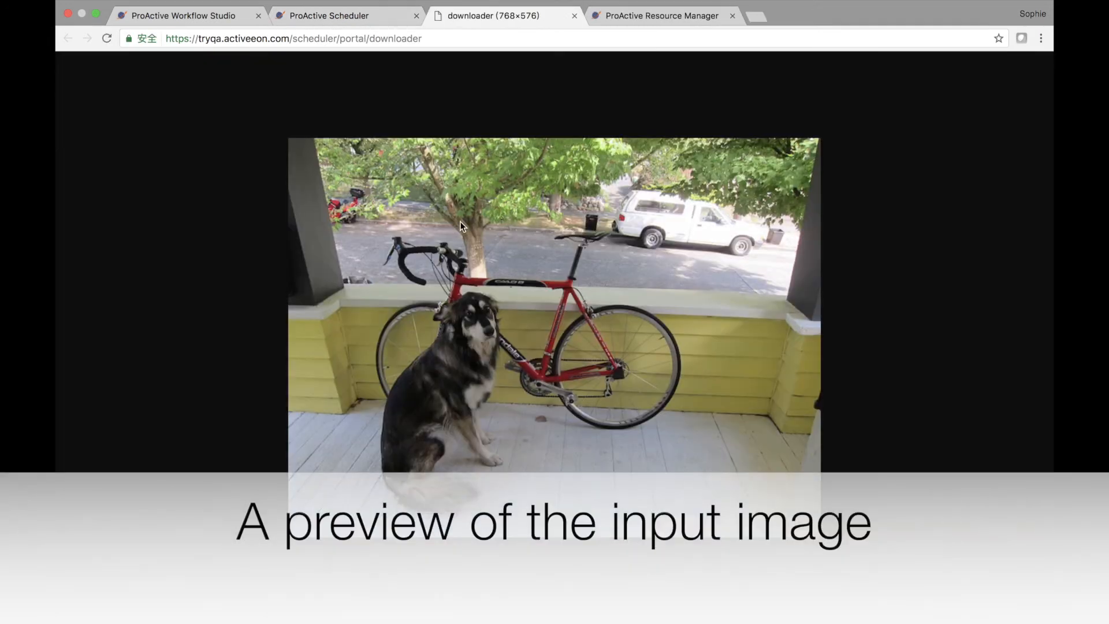
Step: Check the node states in the Resource Manager while job 151 runs, and return to the Scheduler
click(323, 20)
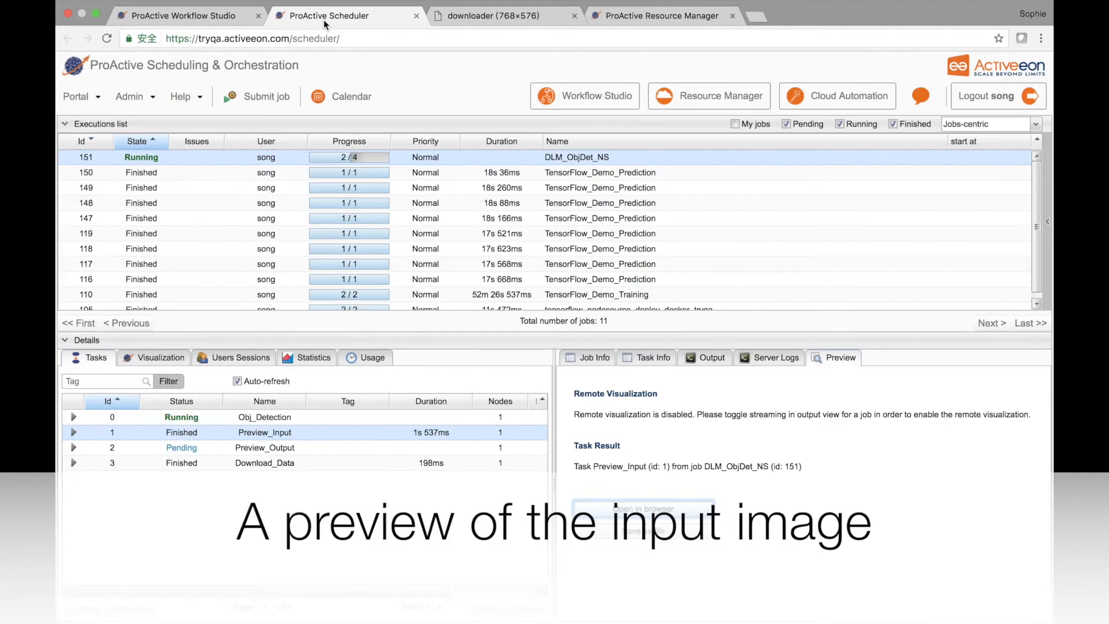
click(641, 16)
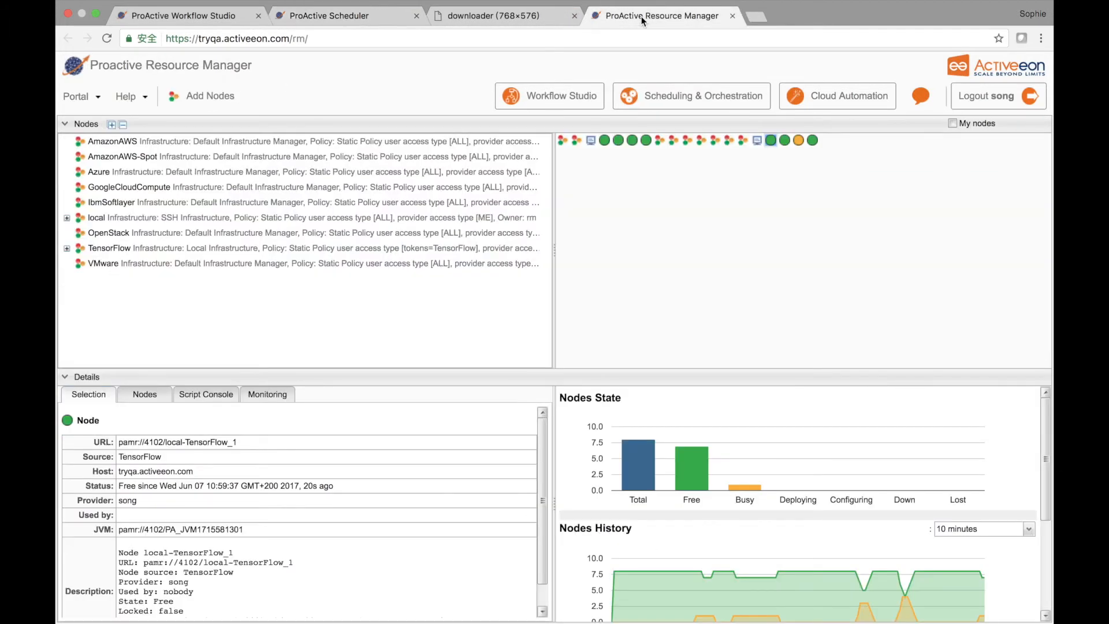
click(511, 17)
click(377, 16)
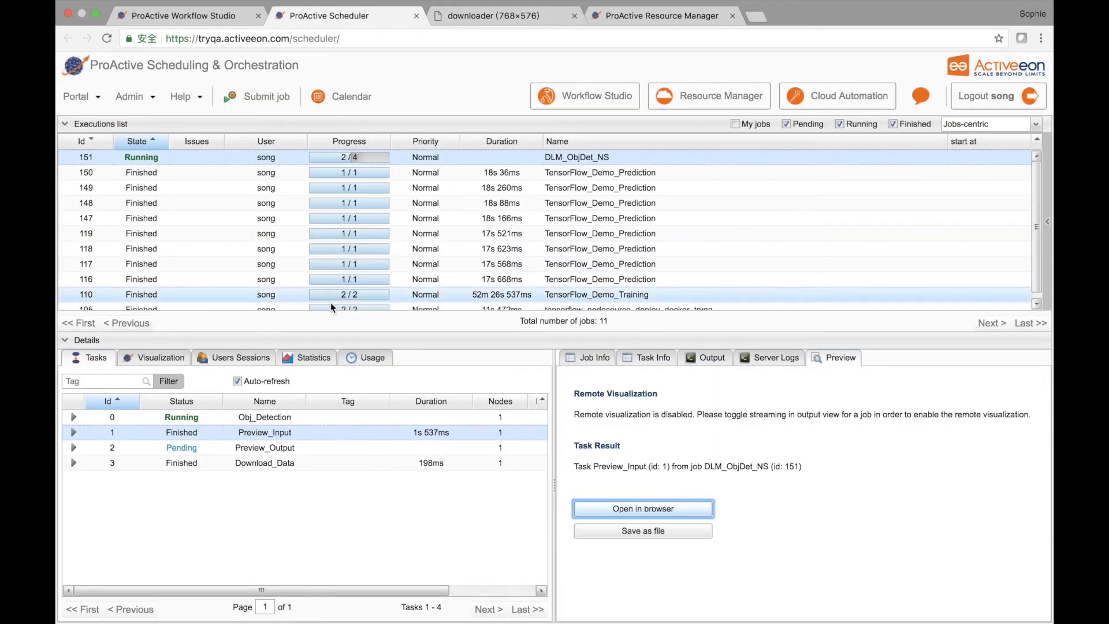
Step: Select the Obj_Detection task of job 151 and enable streaming of the job's output log
click(286, 416)
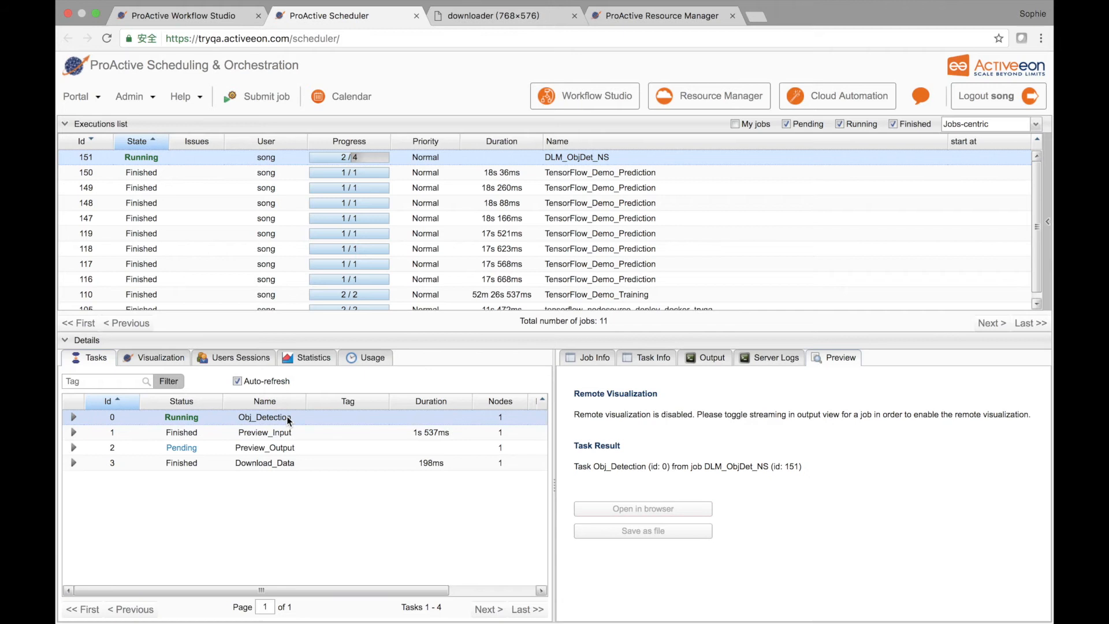
click(698, 361)
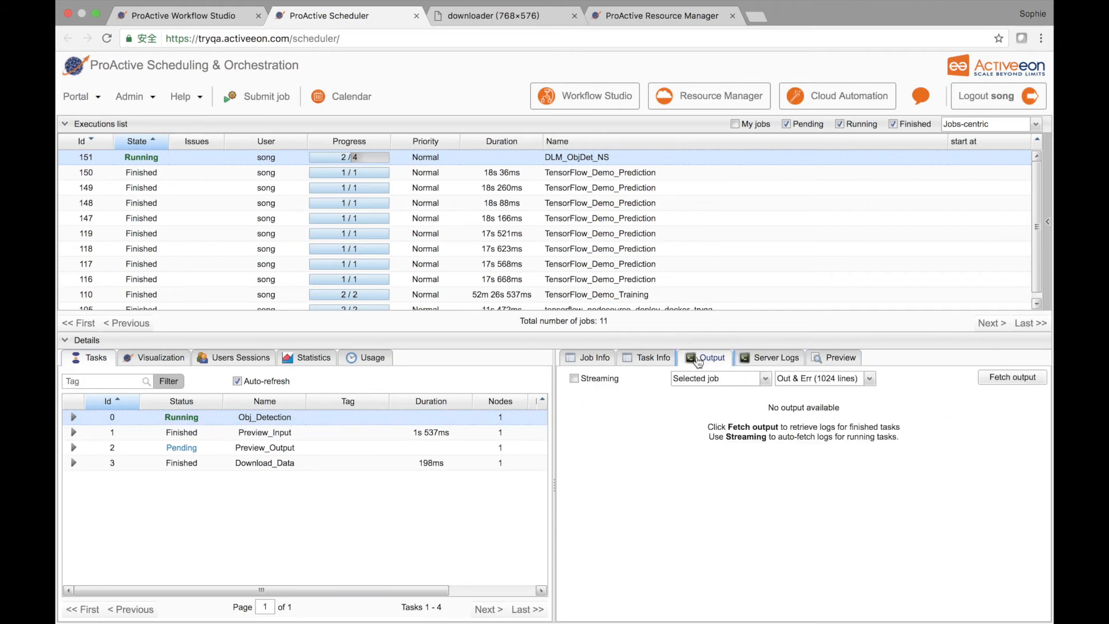
click(574, 378)
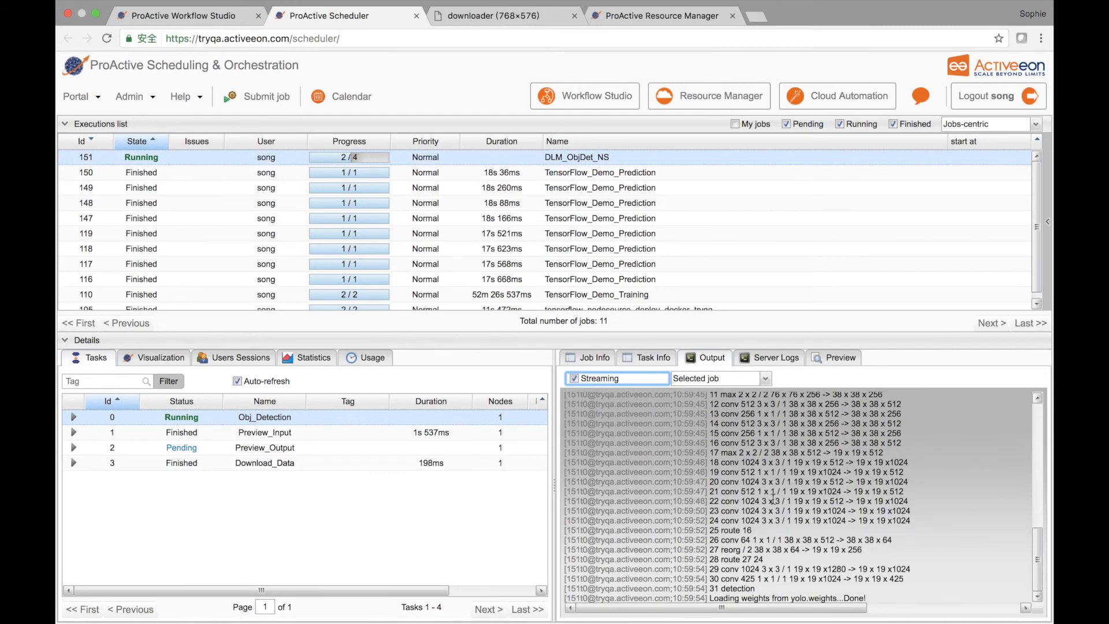
click(683, 472)
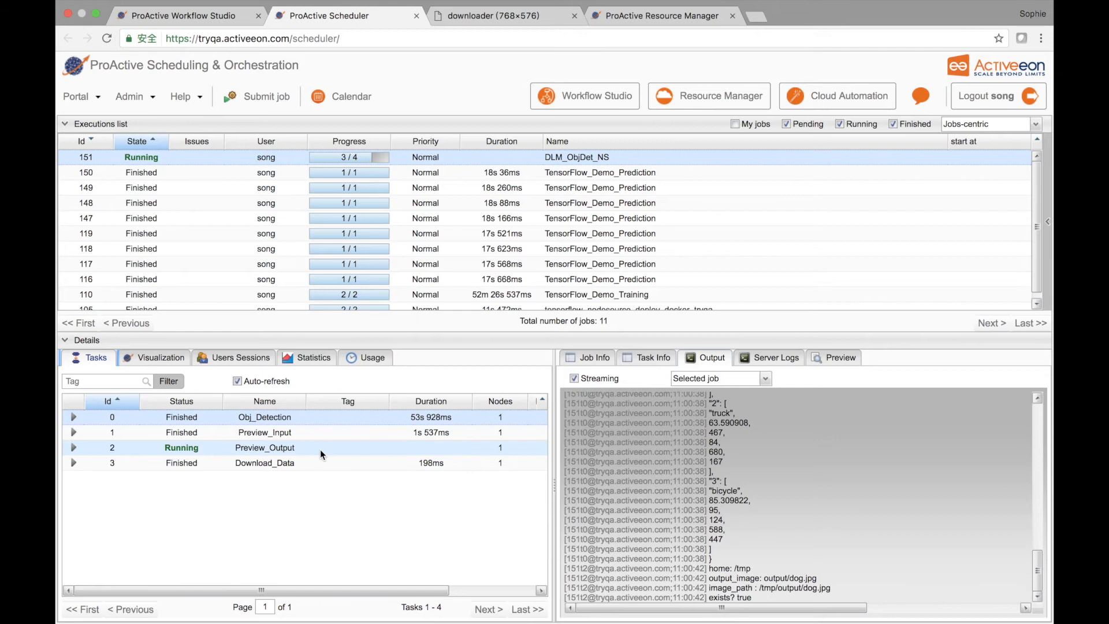
Step: Check job 151's task progress in the task graph and open its Preview_Output task result in the browser
click(271, 446)
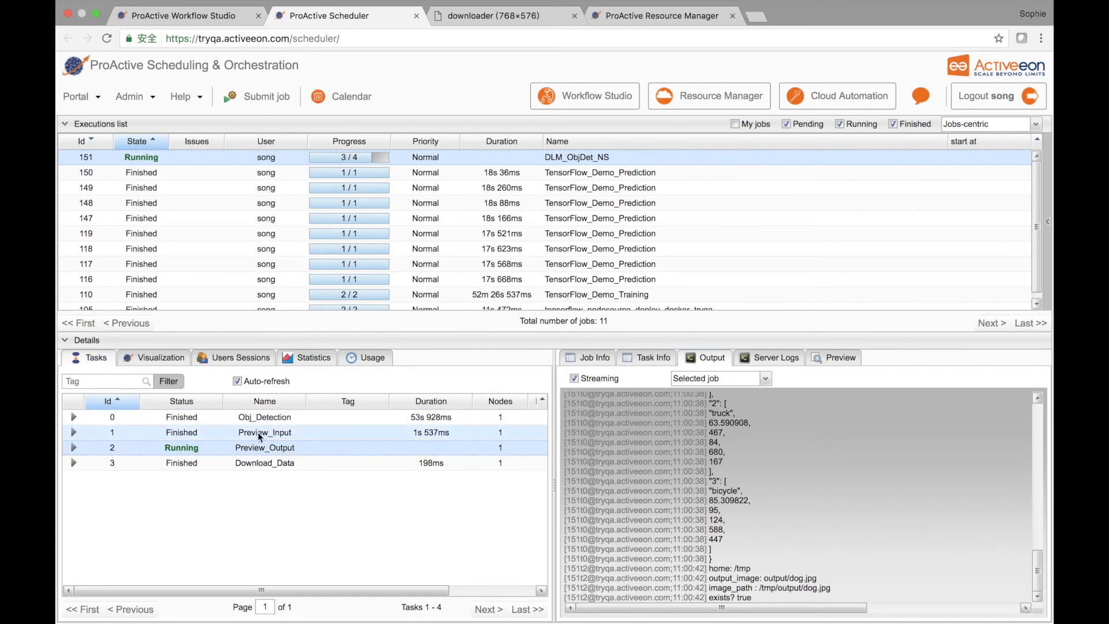
click(165, 360)
scroll(309, 491, down, 3)
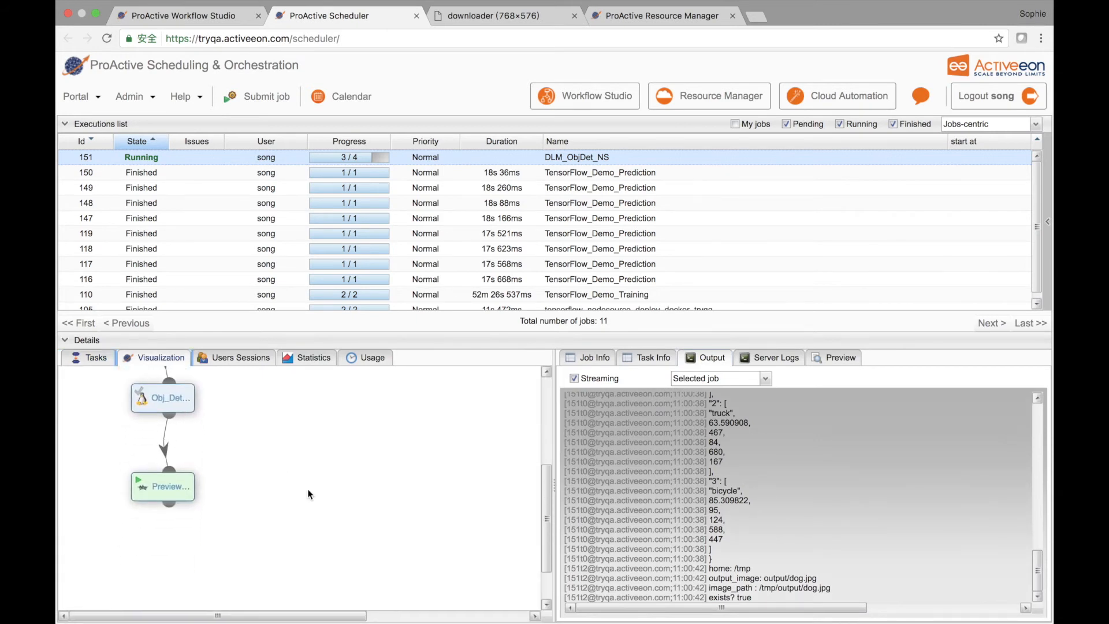
click(109, 361)
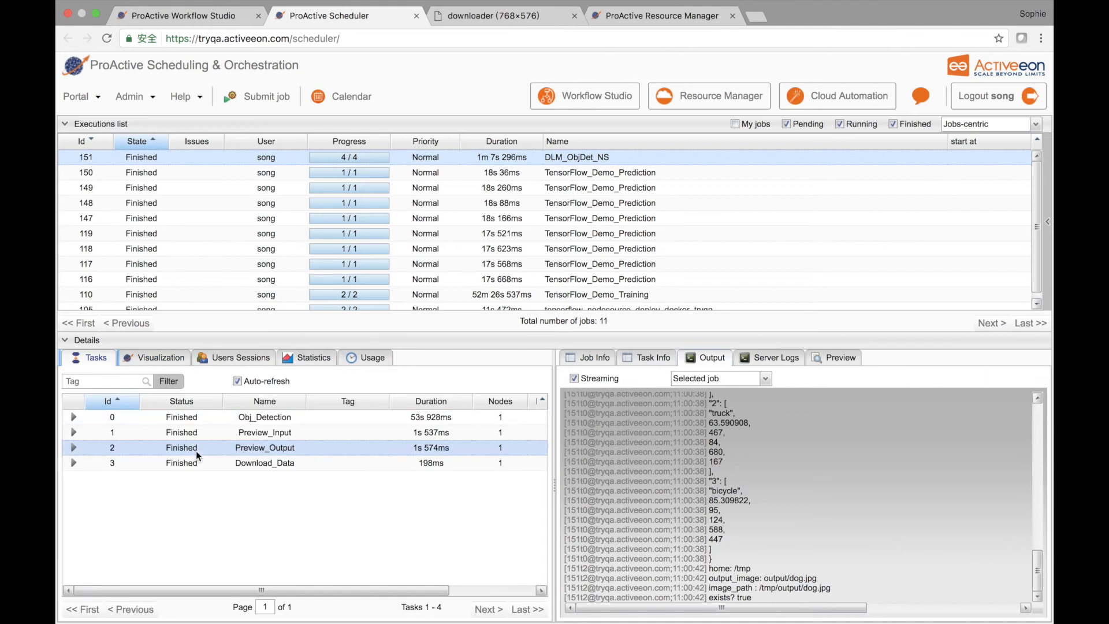
click(830, 361)
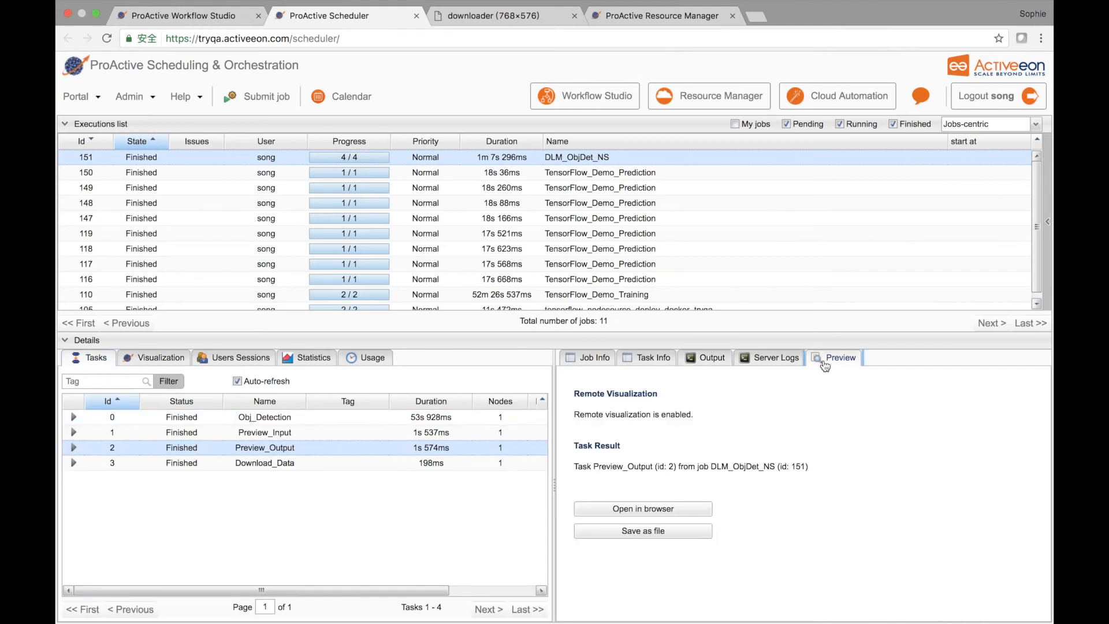
click(684, 505)
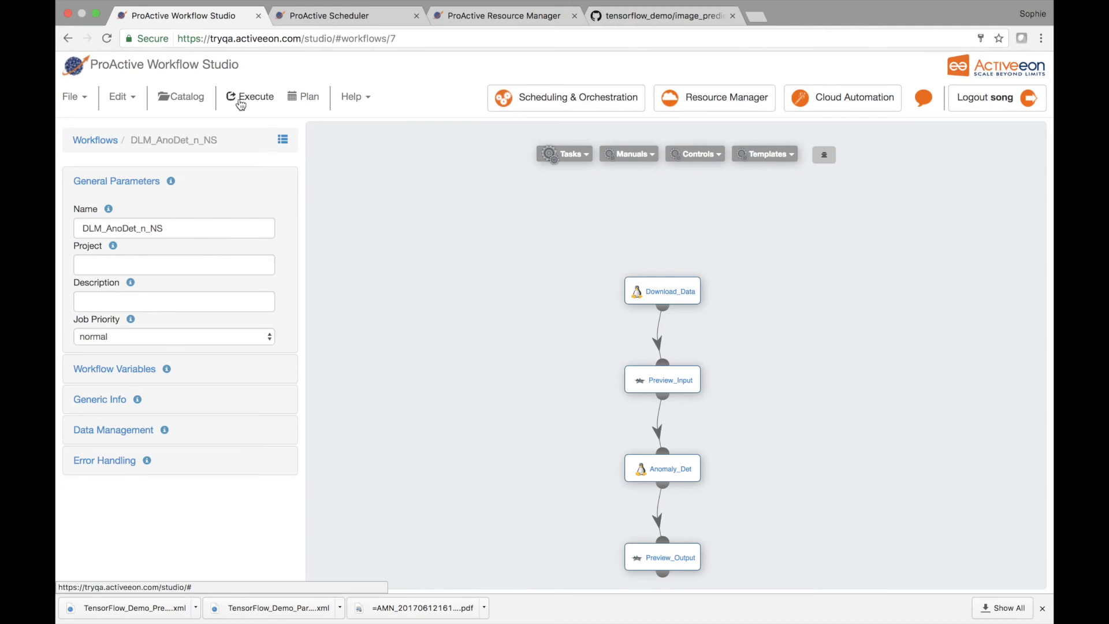
Step: Run the DLM_AnoDet_n_NS workflow with input image images/normal.jpg and display its job's task graph in the Scheduler
click(241, 103)
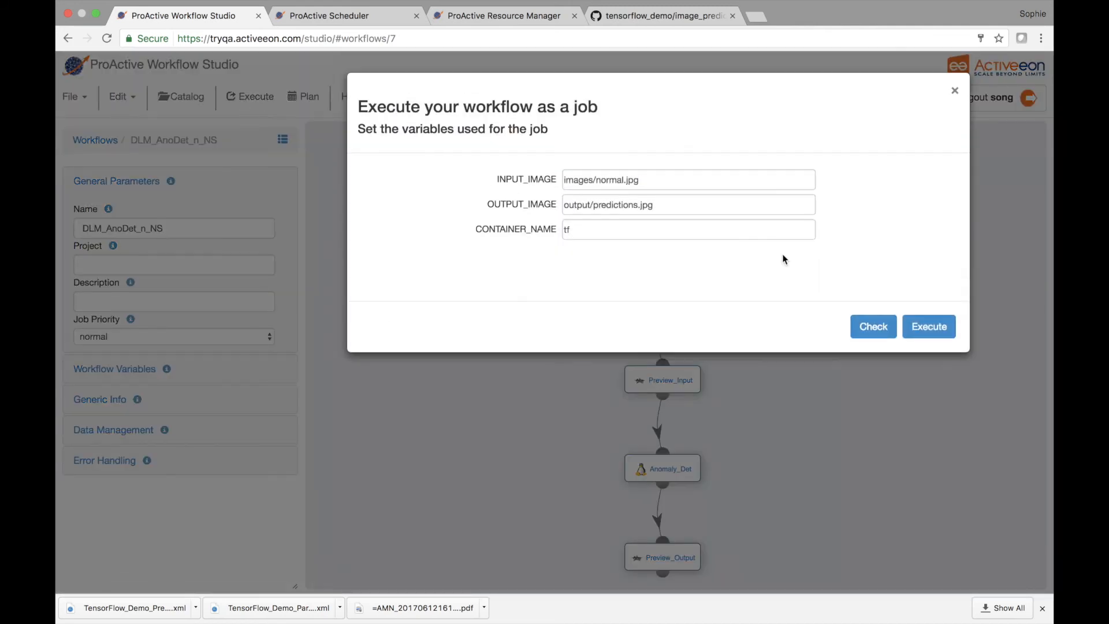
click(936, 316)
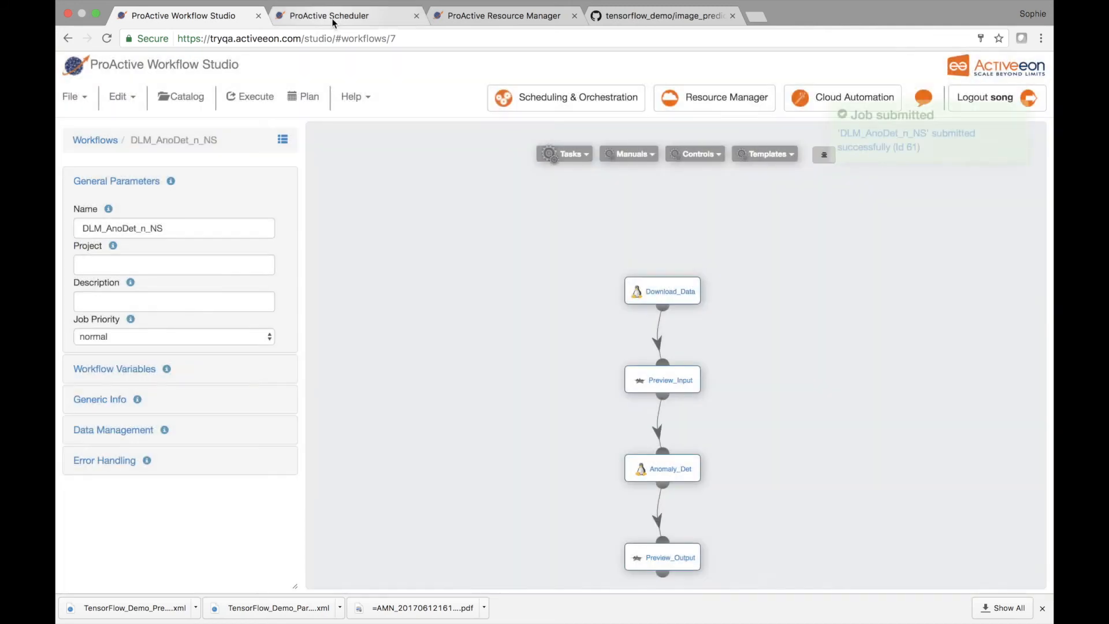
click(324, 16)
click(261, 159)
scroll(254, 365, down, 1)
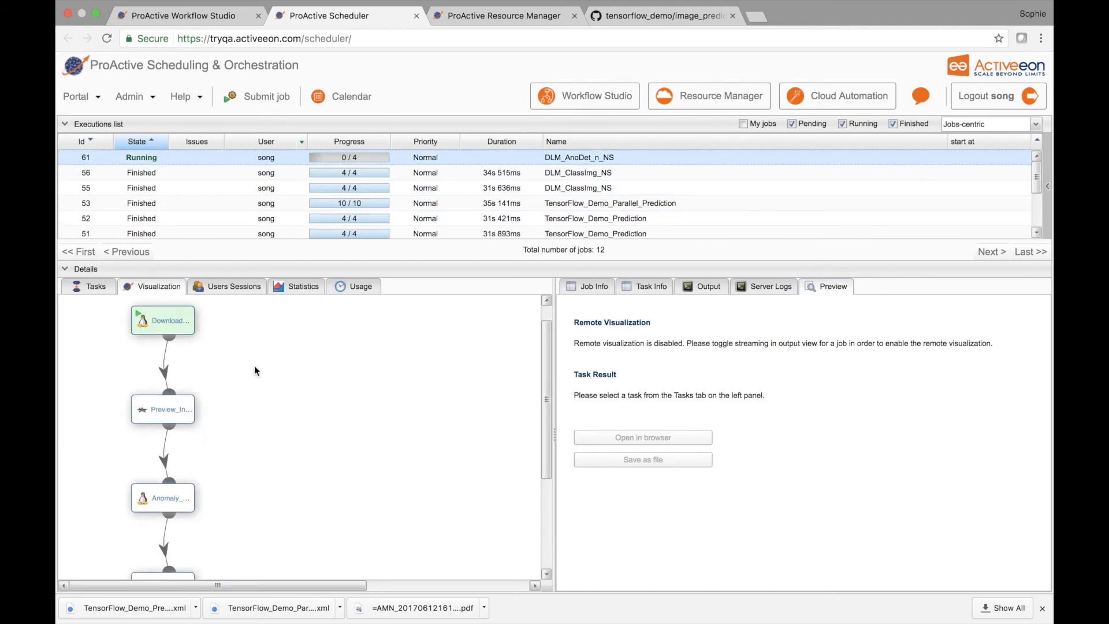
Step: Open the Preview_Input task result of the DLM_AnoDet_n_NS job in a browser tab
click(101, 284)
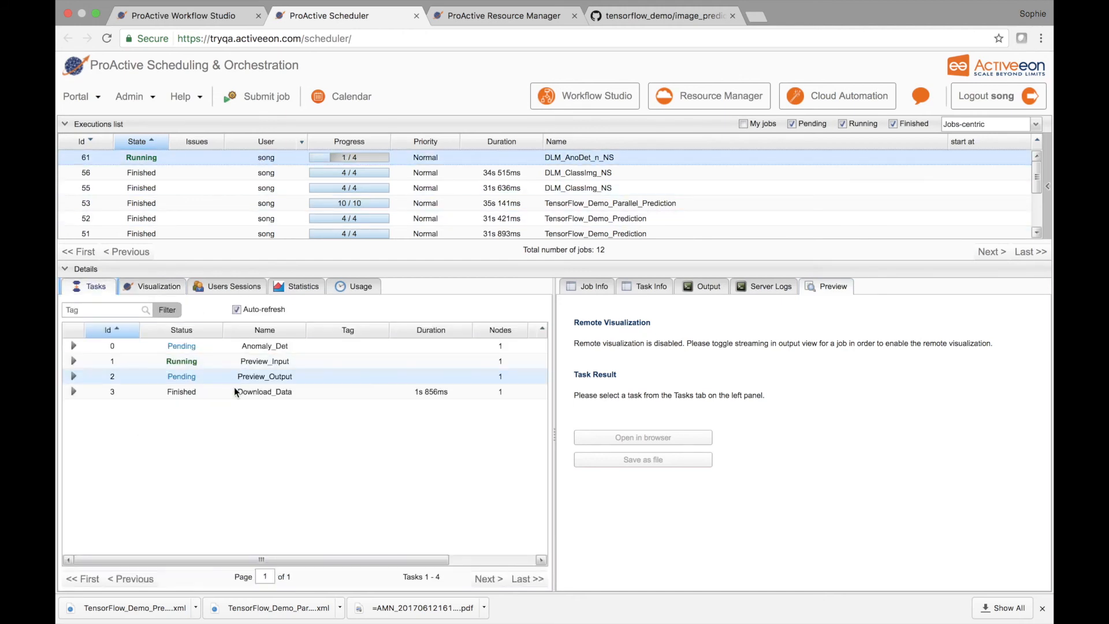
click(234, 392)
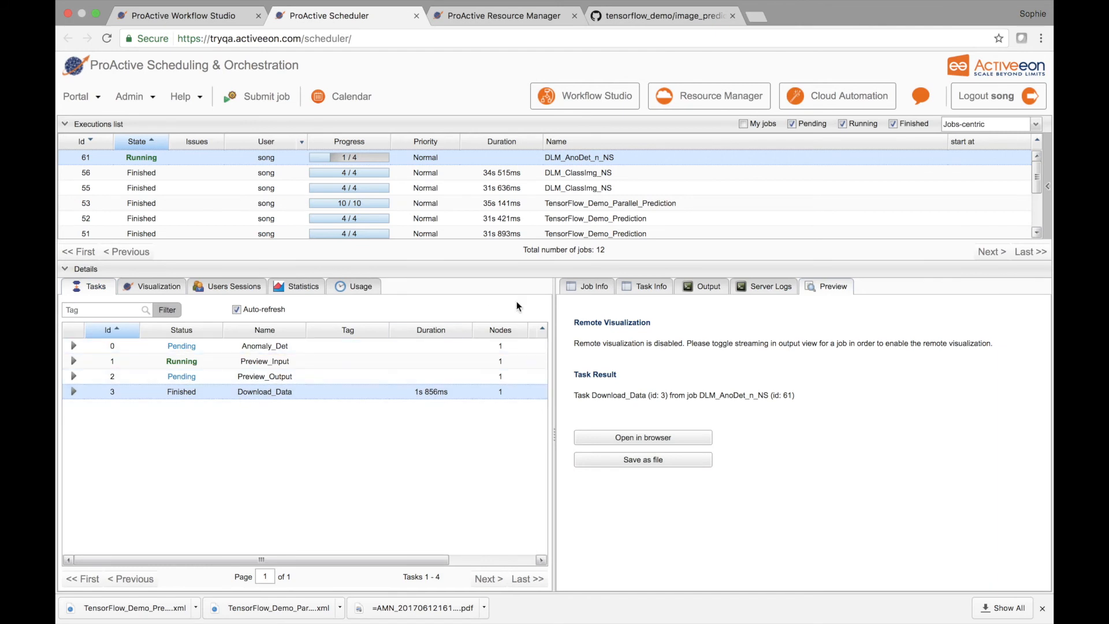
click(263, 362)
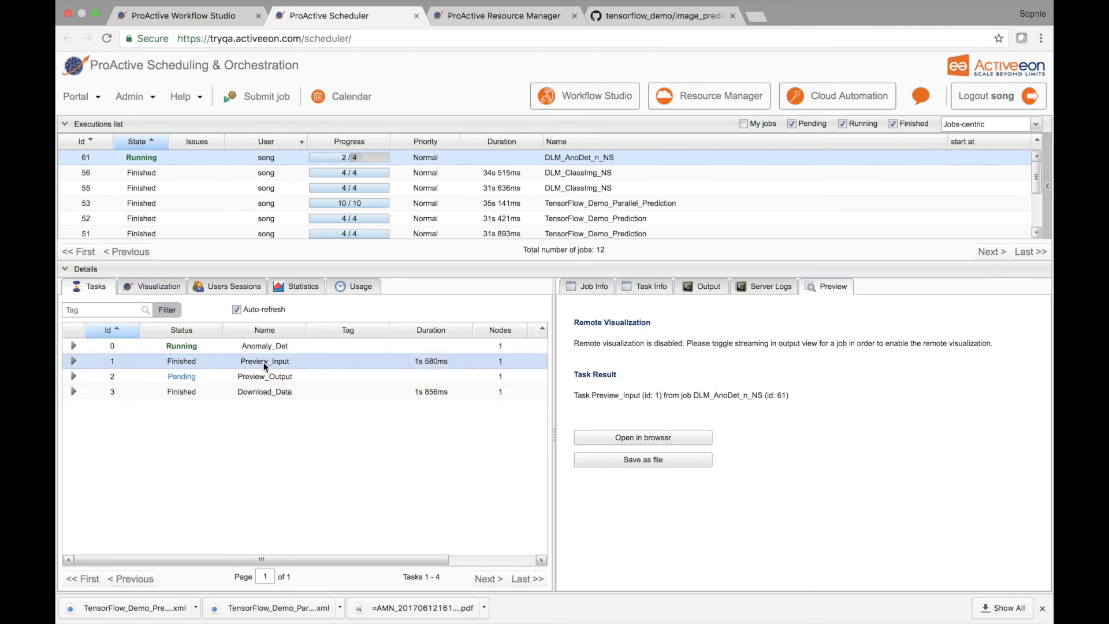
click(685, 437)
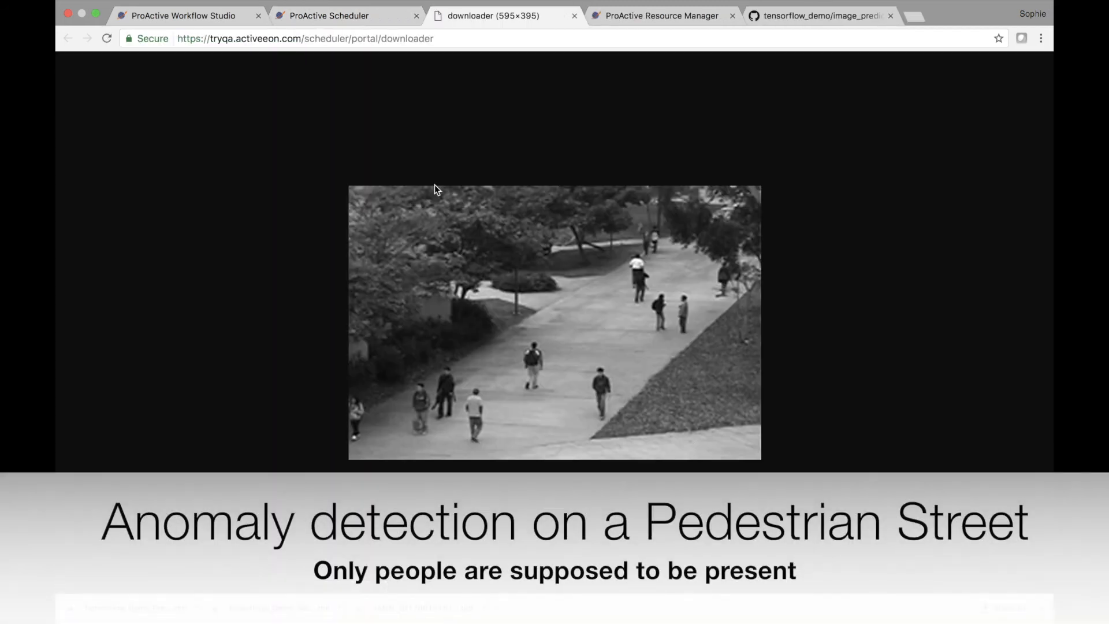
Step: Check the node states in the Resource Manager, and view the DLM_AnoDet_n_NS job's task graph in the Scheduler
click(643, 16)
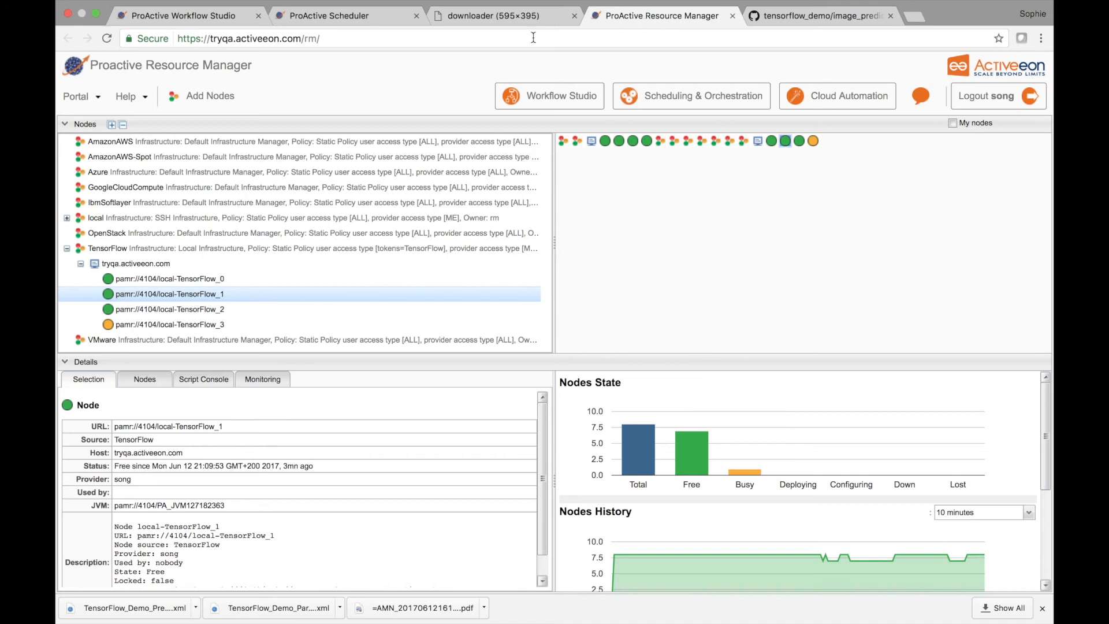
click(375, 13)
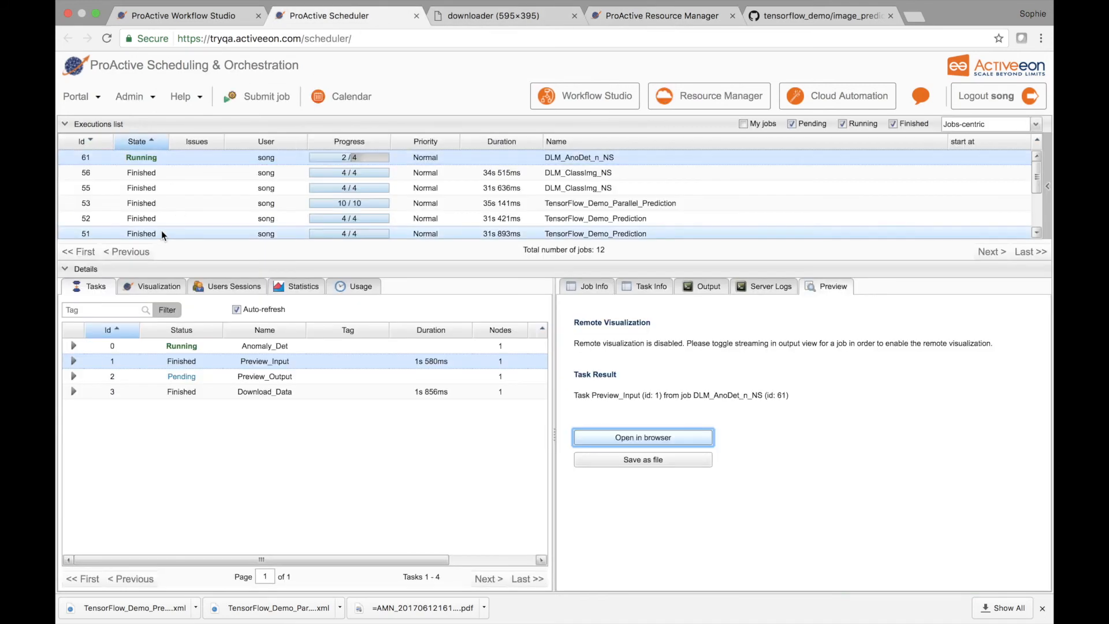
click(161, 288)
scroll(251, 396, down, 1)
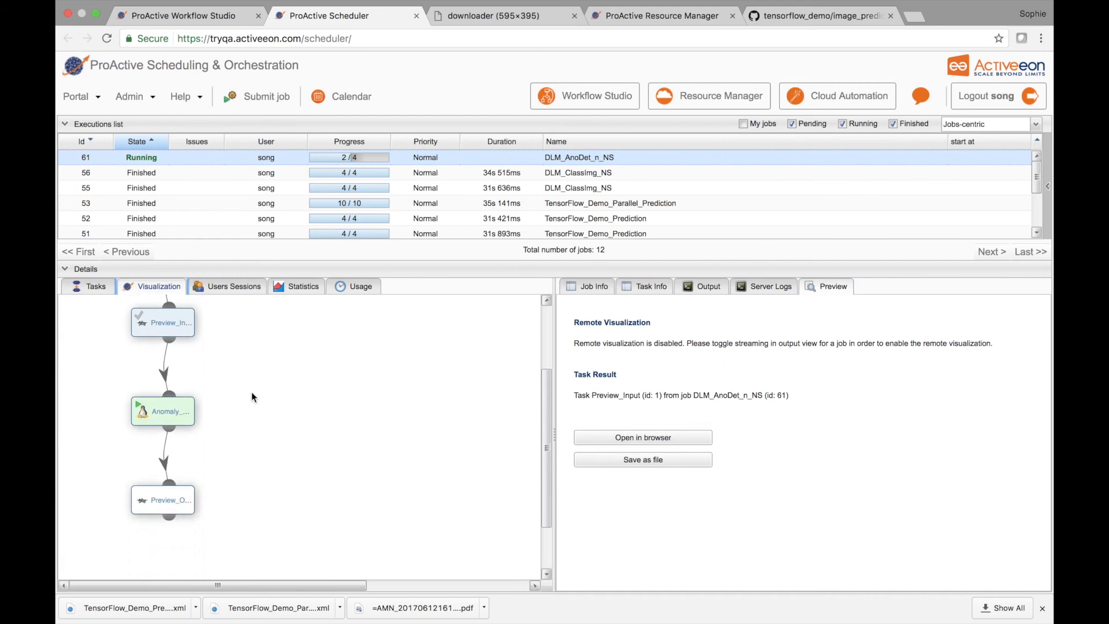
Step: Enable streaming of the DLM_AnoDet_n_NS job's output log and read the log through to its end
click(81, 286)
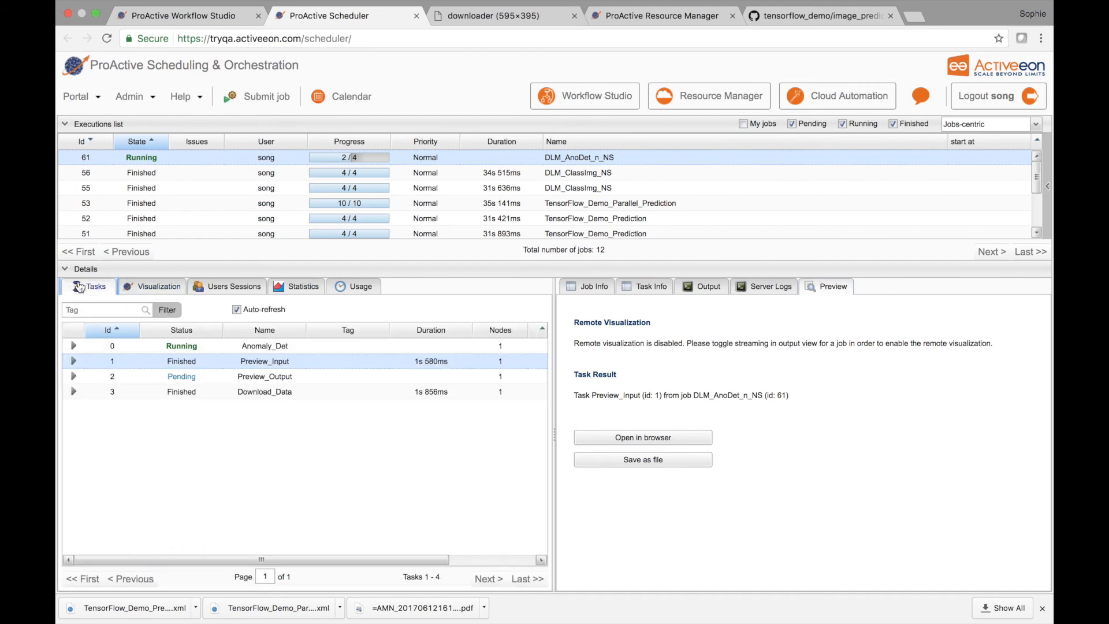
click(716, 287)
click(575, 307)
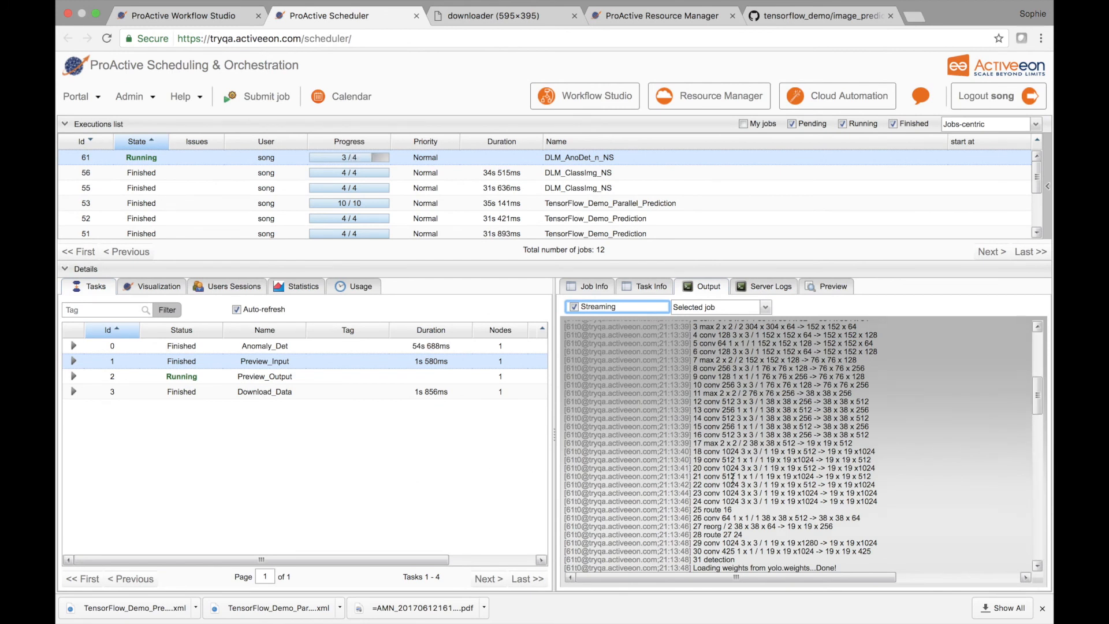
scroll(732, 475, down, 4)
scroll(732, 473, down, 10)
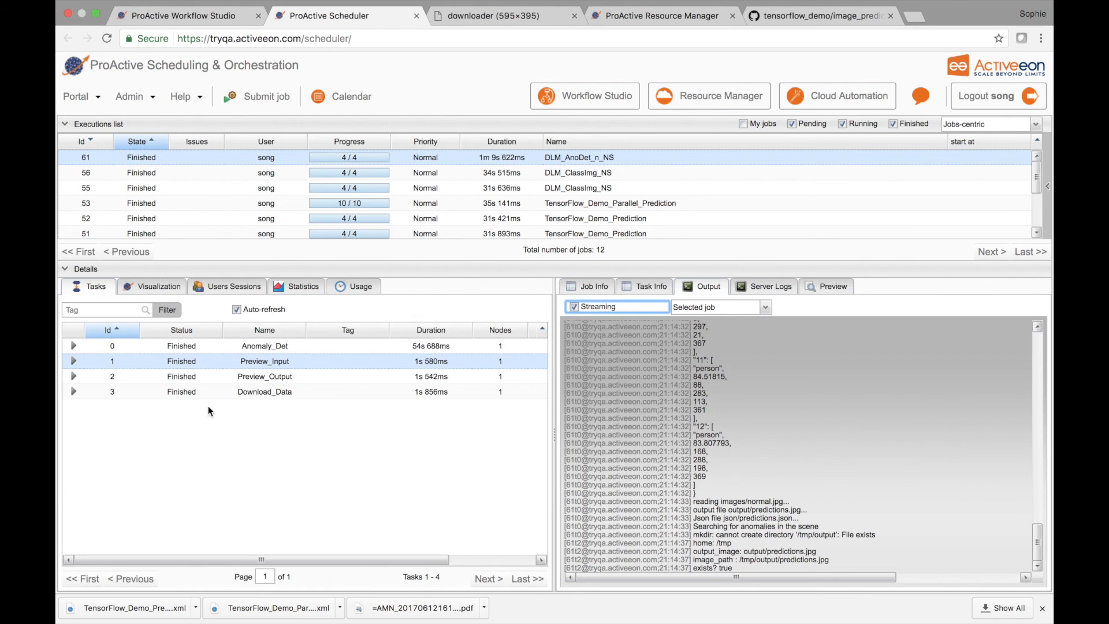
Step: Open the Preview_Output task result of the DLM_AnoDet_n_NS job in a browser tab
click(263, 377)
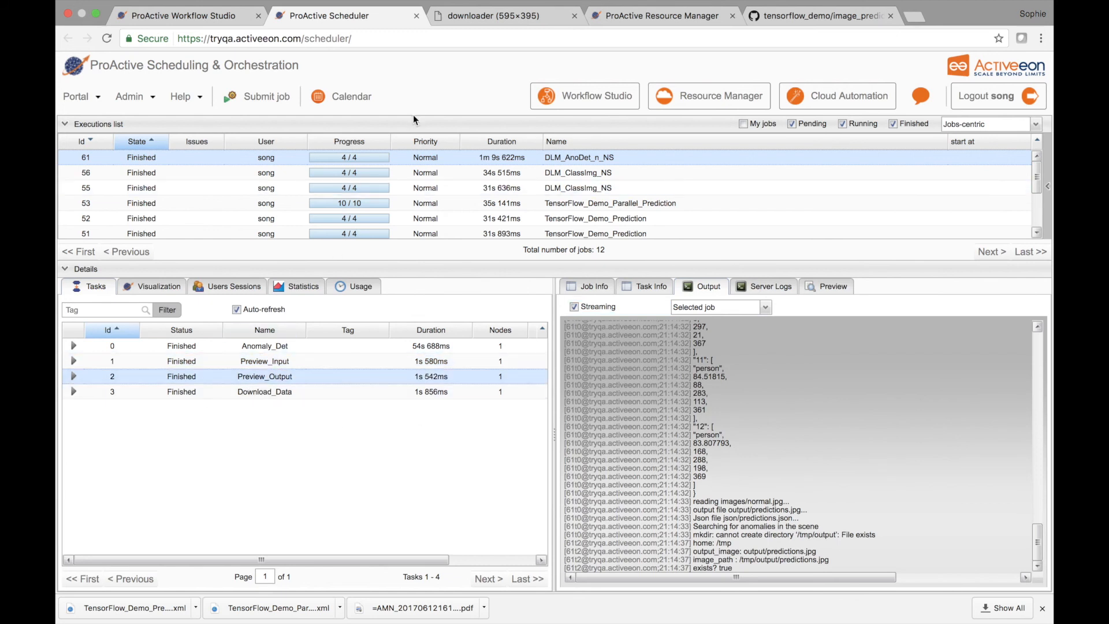
click(824, 292)
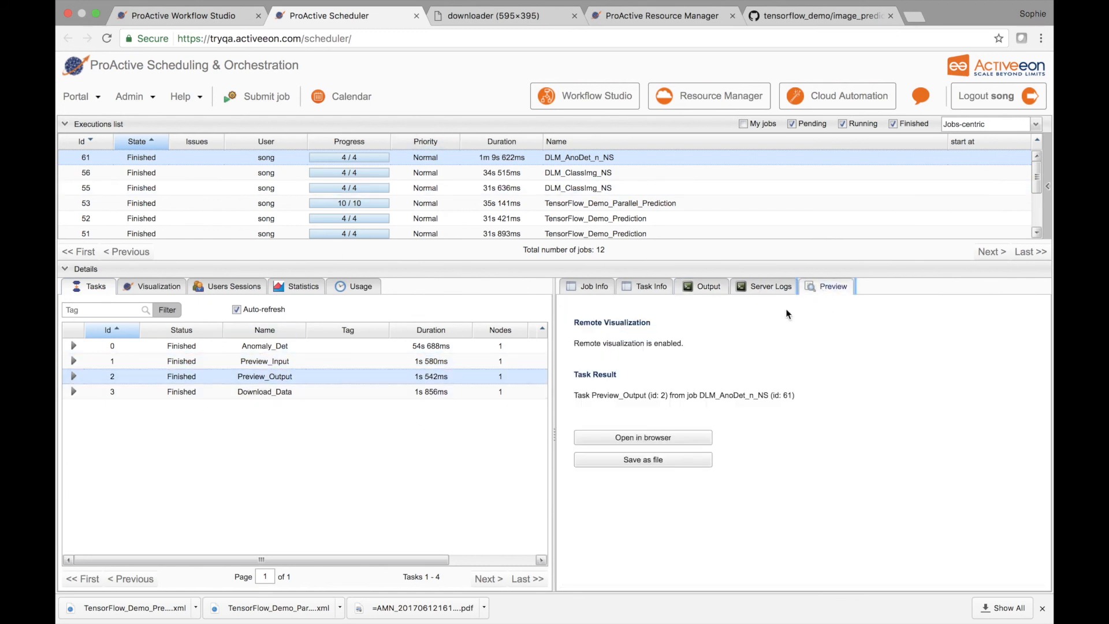
click(665, 430)
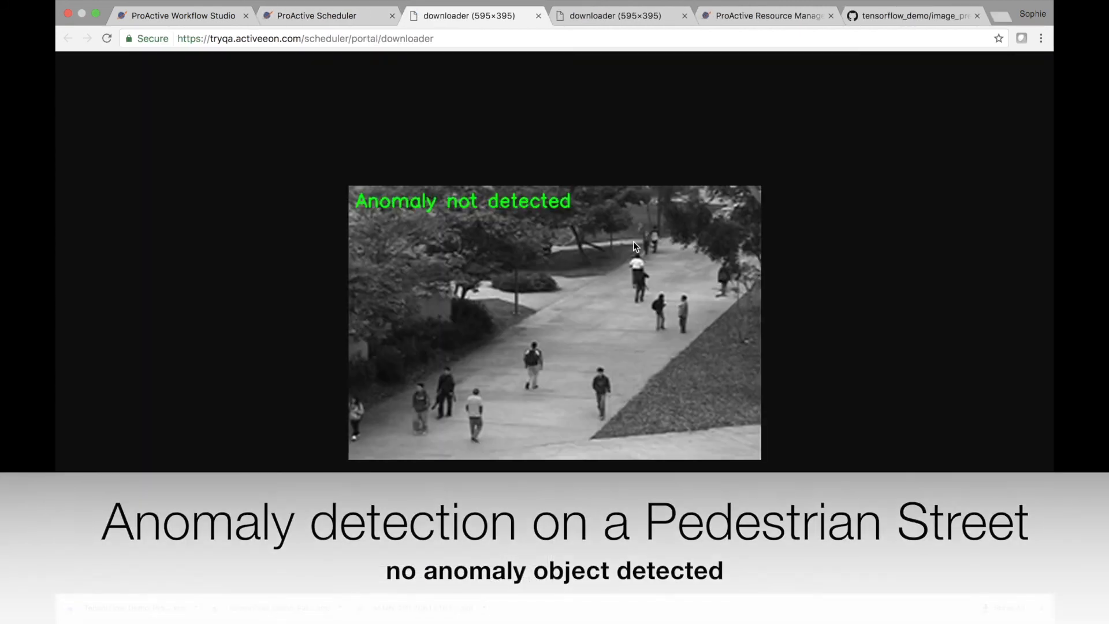
Step: Close both result image tabs of the DLM_AnoDet_n_NS job and switch to Workflow Studio
click(538, 16)
click(521, 17)
click(538, 18)
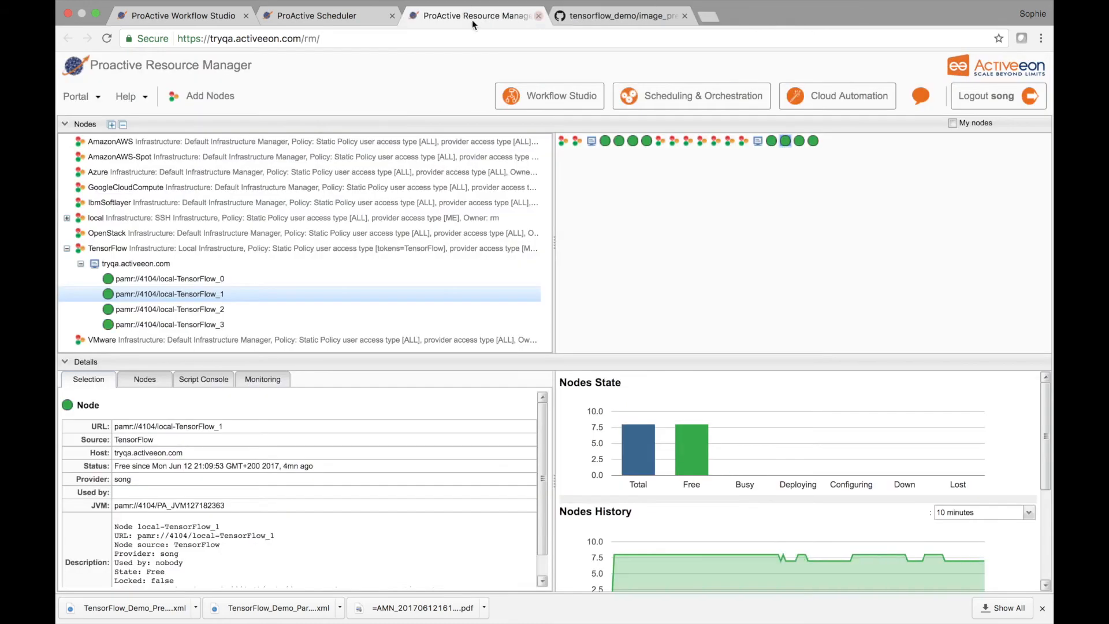
click(300, 18)
click(213, 19)
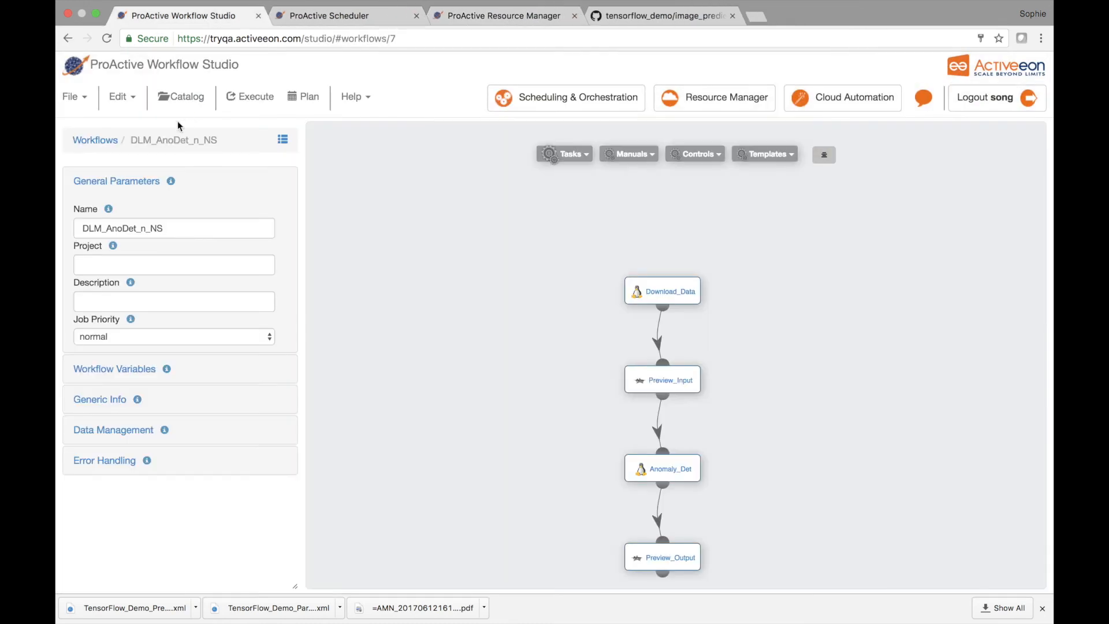
Step: Open the DLM_AnoDet_a_NS workflow and execute it with input image images/anomaly.jpg and output image output/predictions.jpg
click(110, 141)
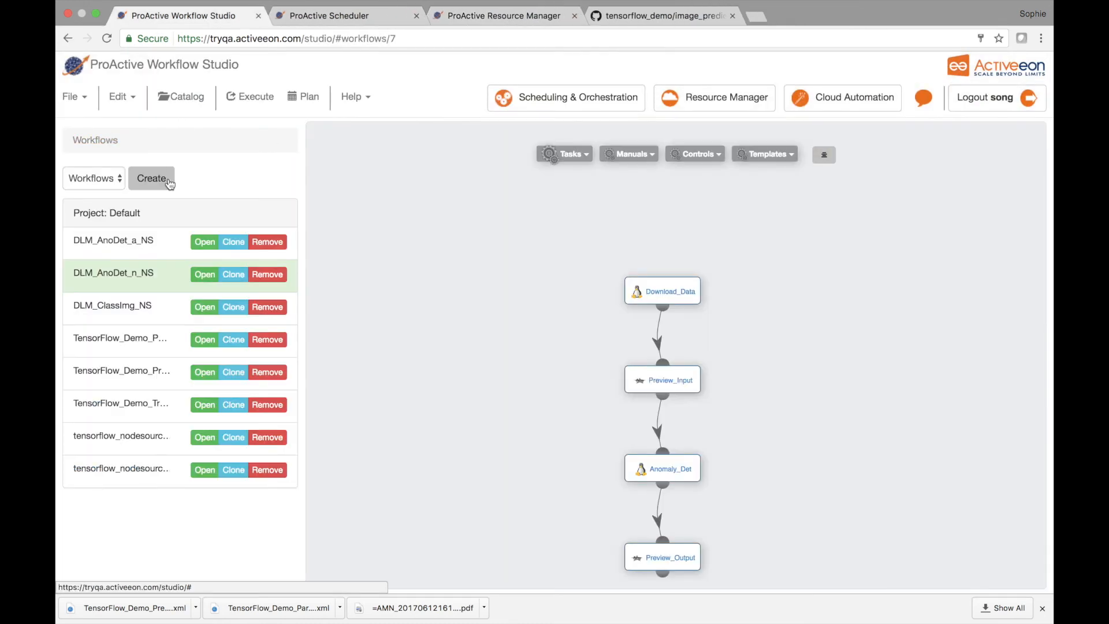
click(140, 248)
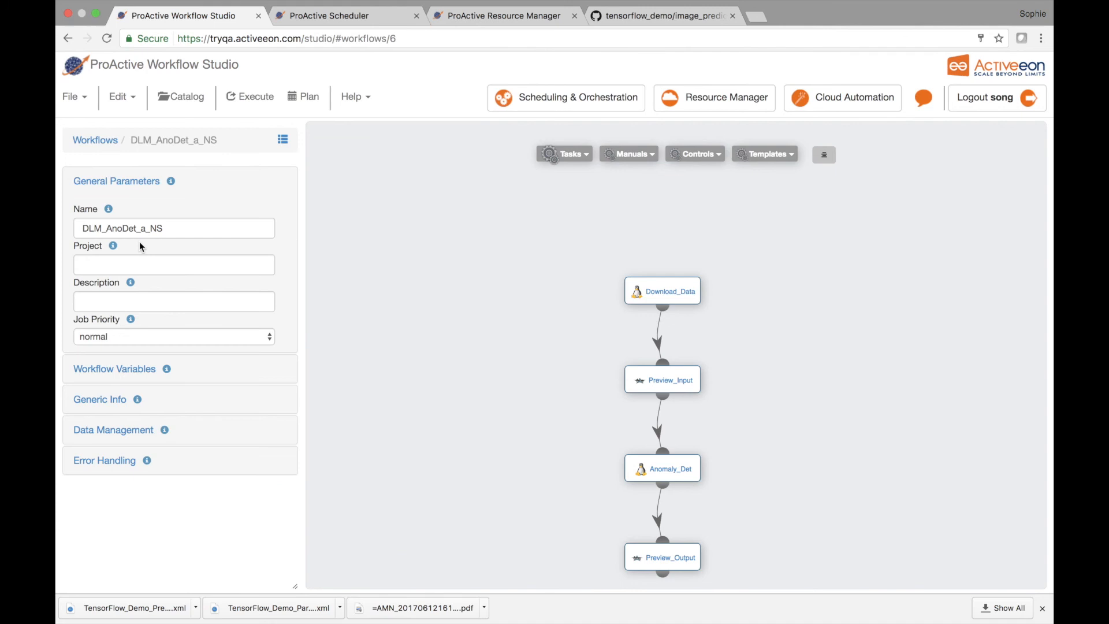
click(260, 102)
click(907, 328)
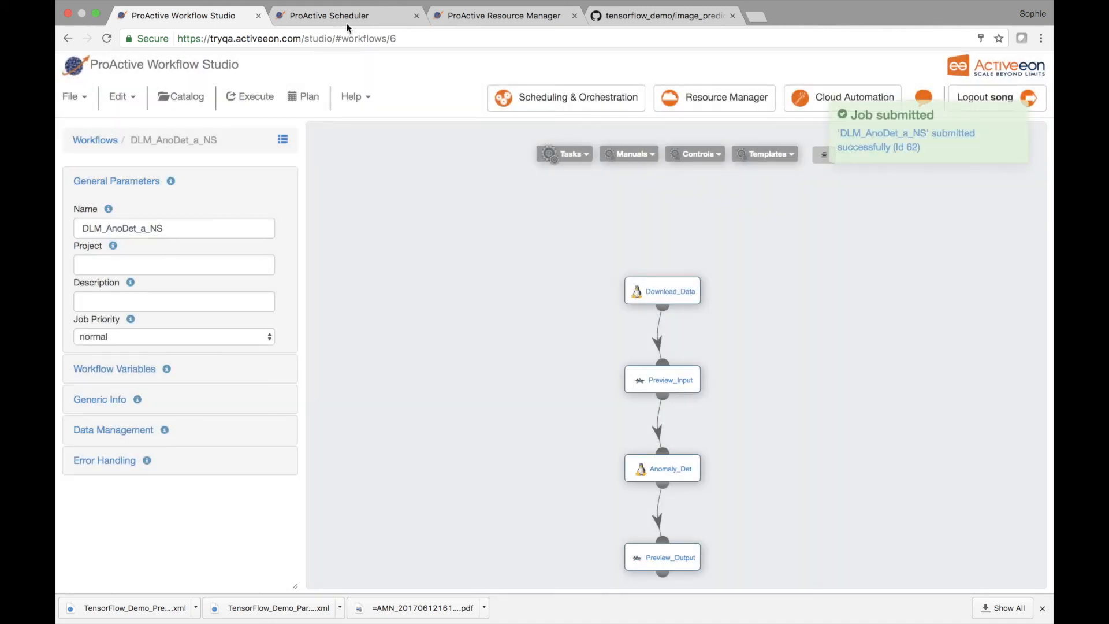
Step: Select the DLM_AnoDet_a_NS job in the Scheduler and follow its progress in the task list and task graph
click(346, 23)
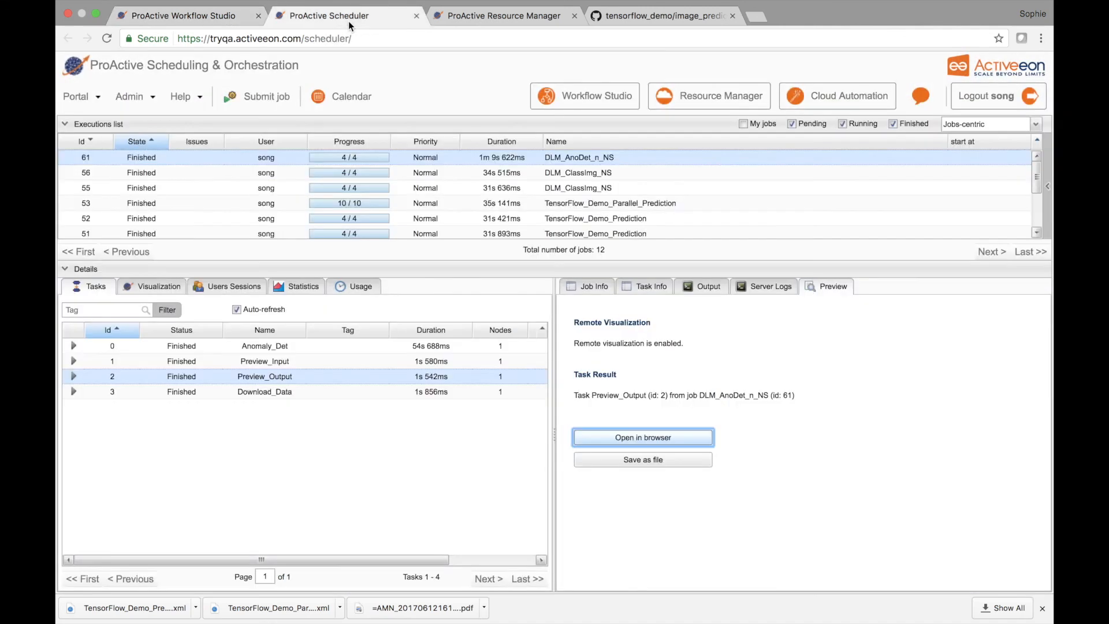
click(254, 156)
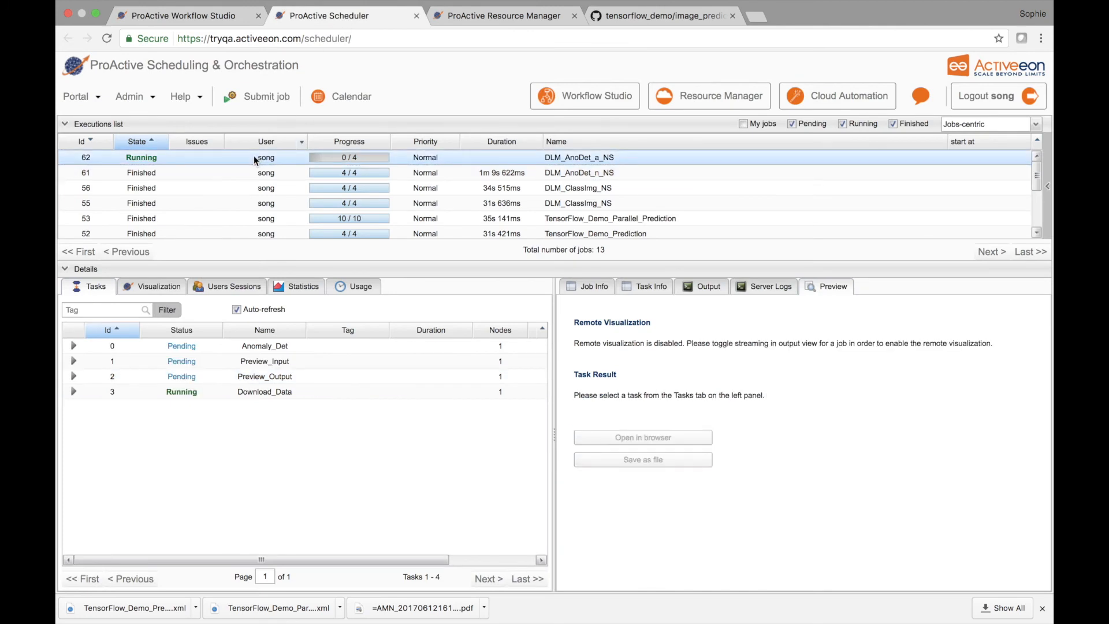
click(287, 392)
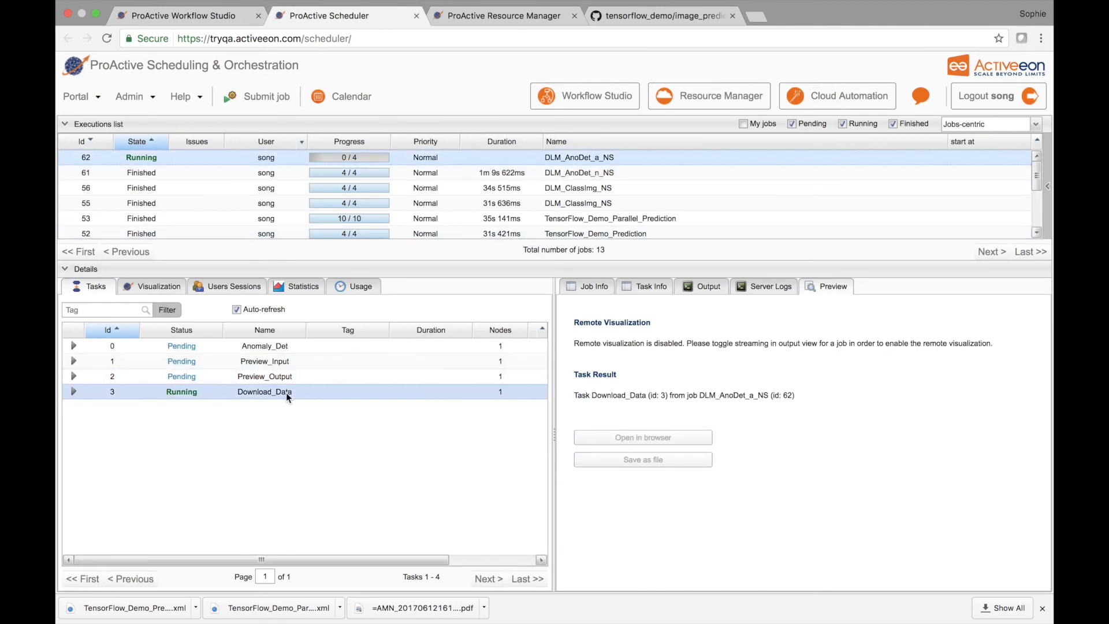
click(700, 290)
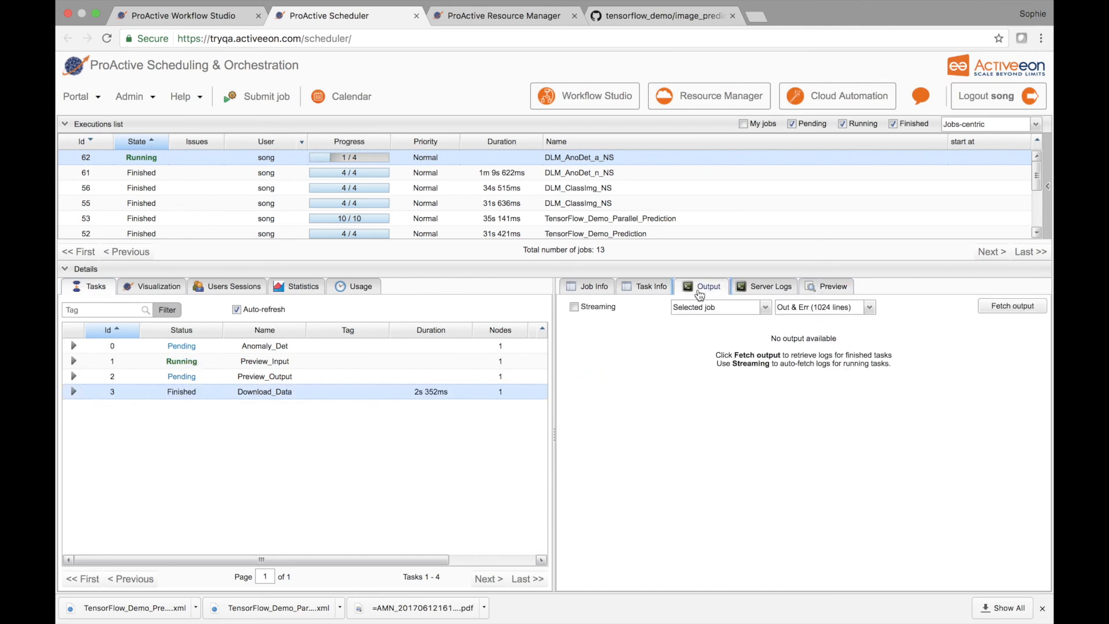
click(161, 287)
scroll(339, 376, down, 3)
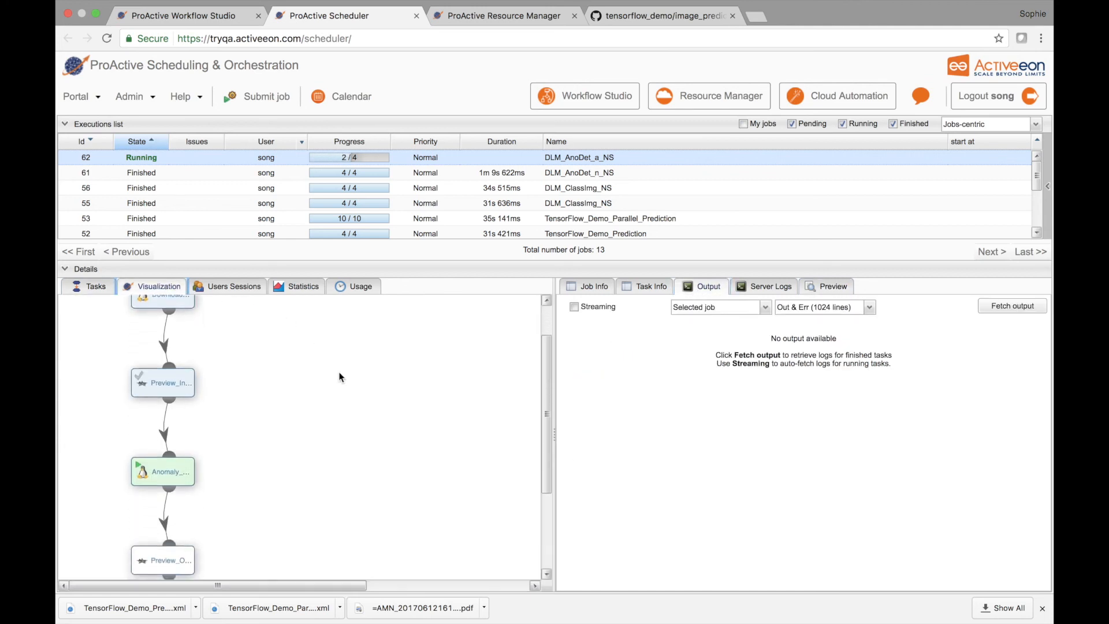
scroll(339, 377, down, 1)
Step: Open the Preview_Input task result of the DLM_AnoDet_a_NS job in a browser tab
click(95, 286)
click(233, 360)
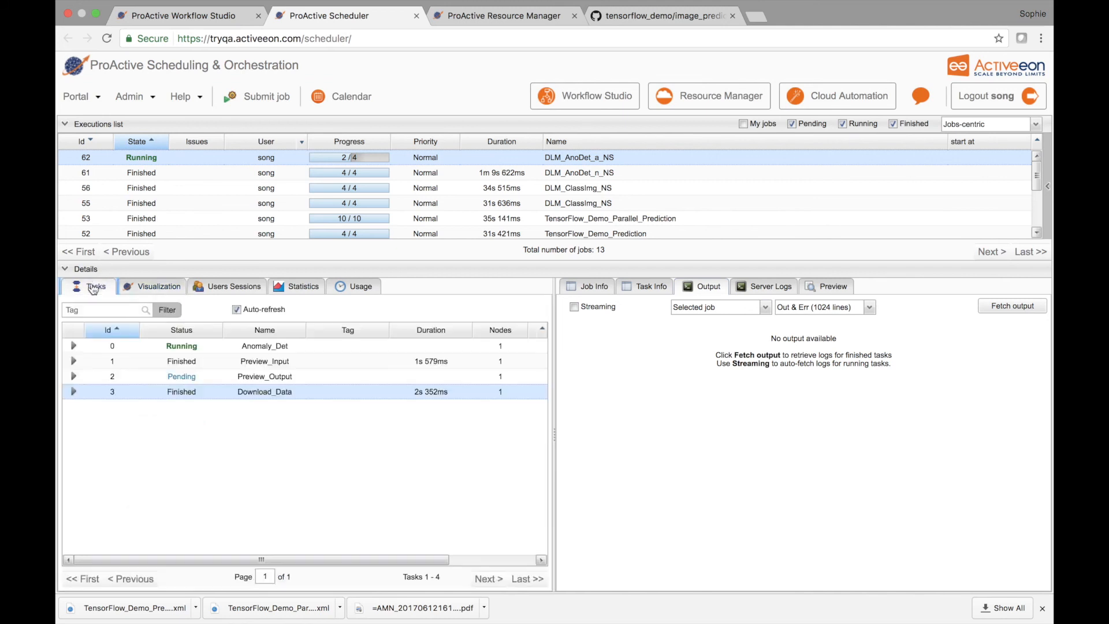
click(827, 289)
click(622, 438)
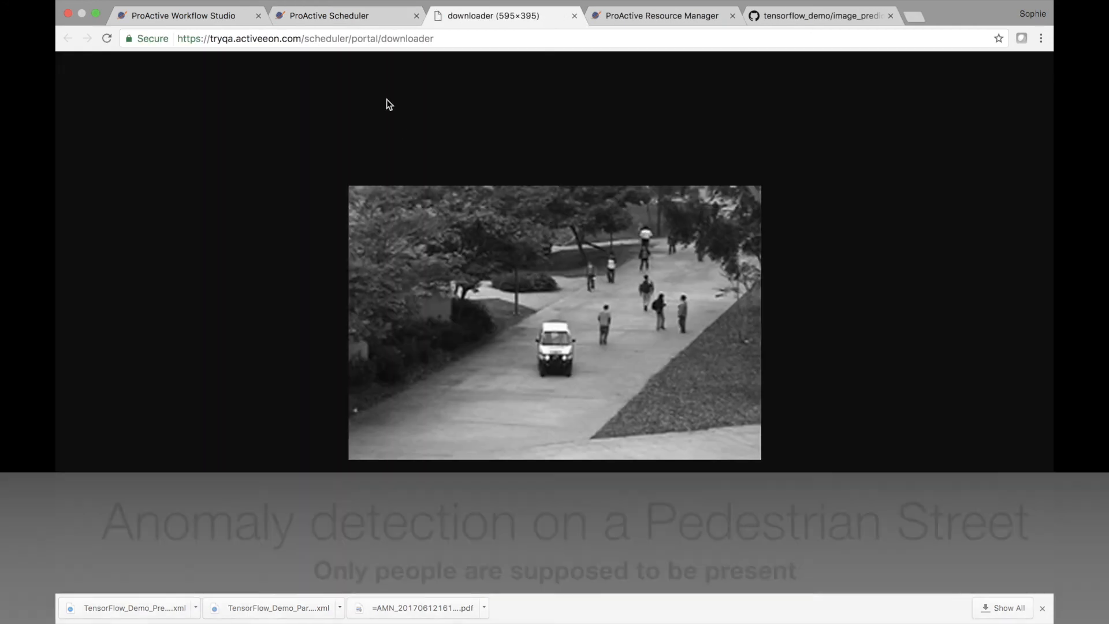
Step: Check the DLM_AnoDet_a_NS job in the Scheduler and the node states in the Resource Manager while it runs
click(349, 22)
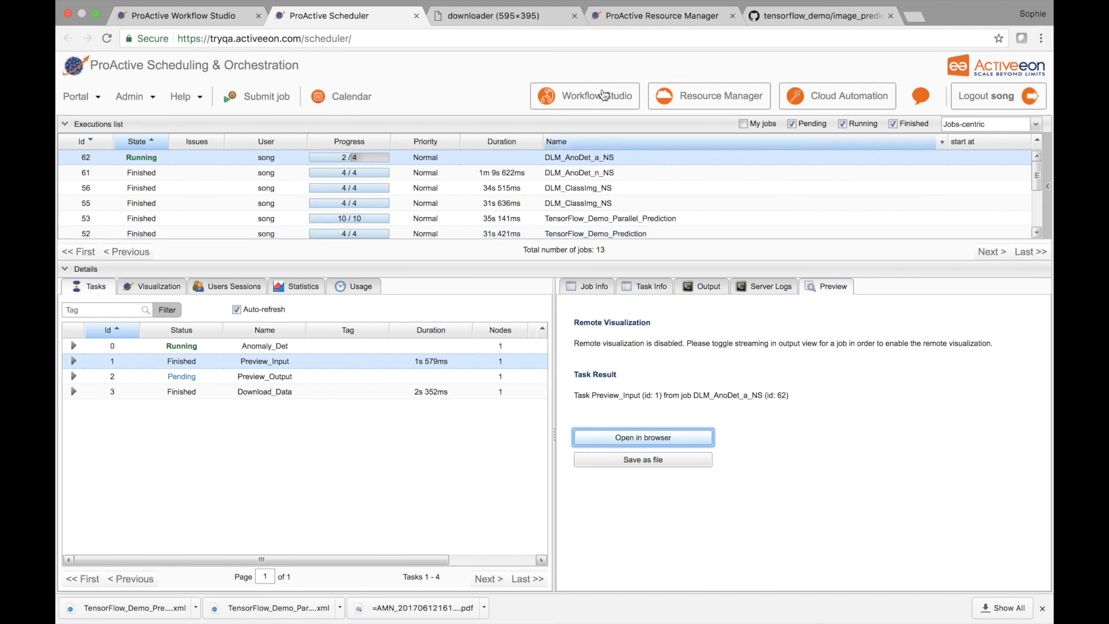
click(664, 22)
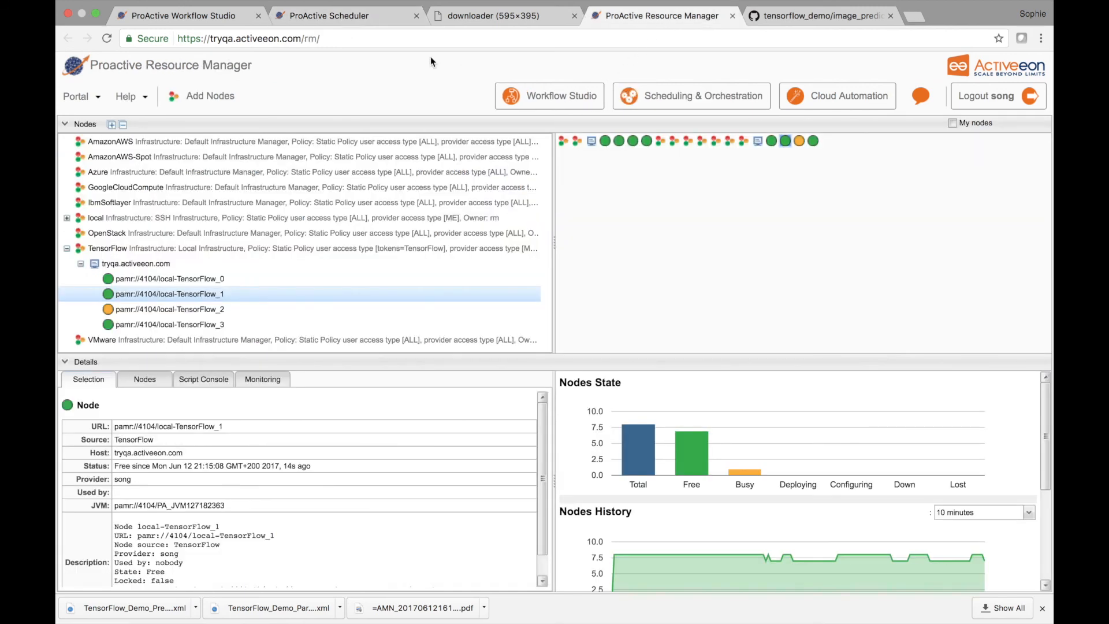
Step: Return to the Scheduler and stream the output log of the selected DLM_AnoDet_a_NS job
click(355, 16)
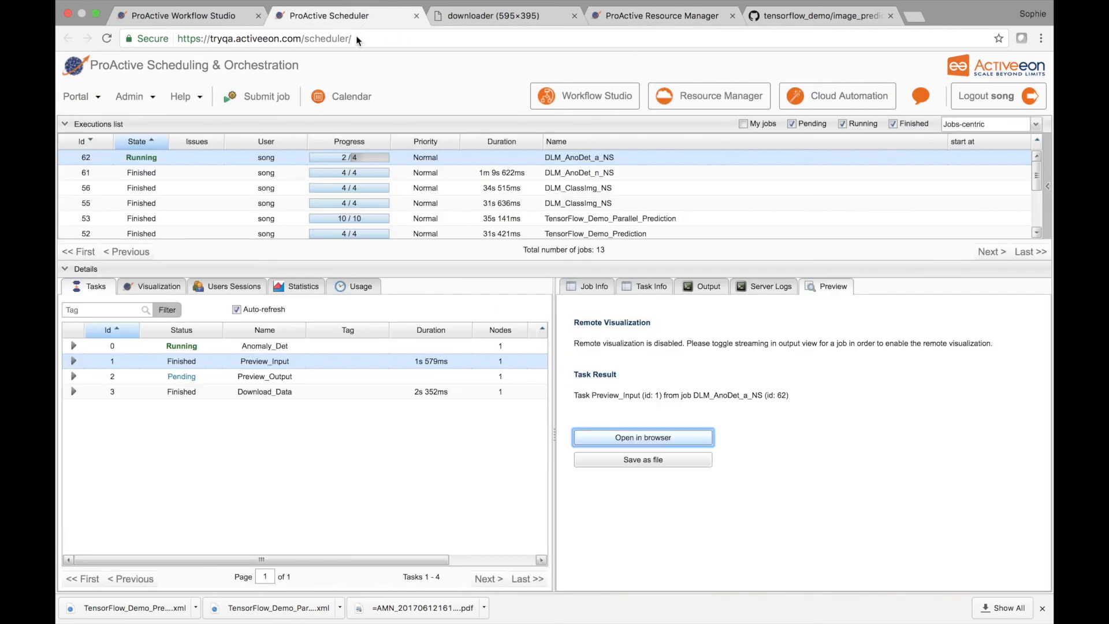
click(702, 286)
click(573, 306)
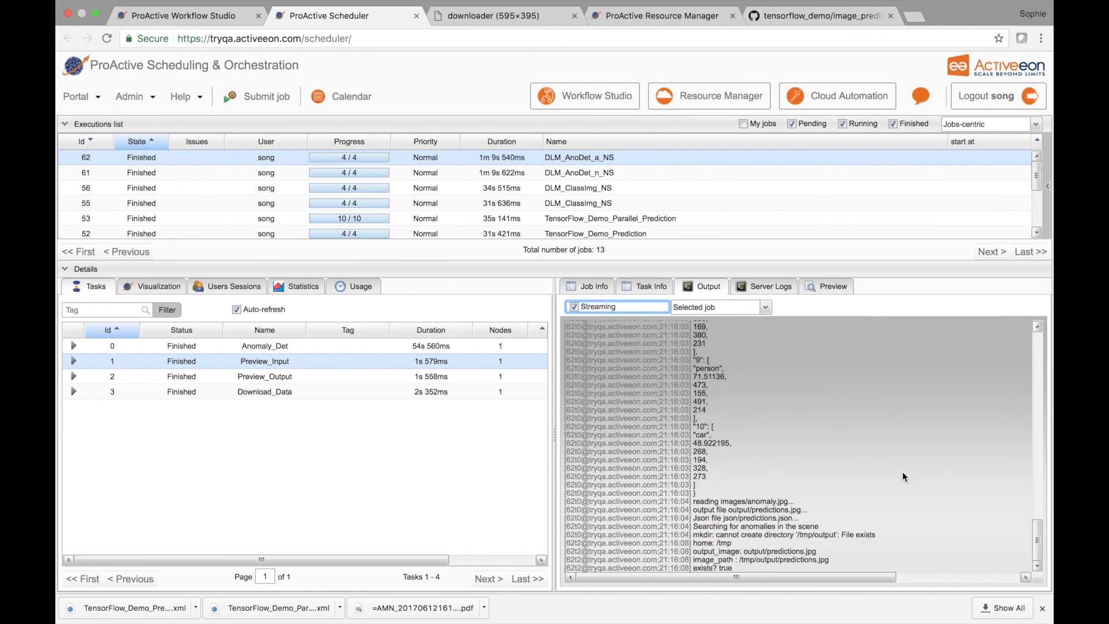
Step: Open the Preview_Output task result of the DLM_AnoDet_a_NS job in the browser
click(315, 376)
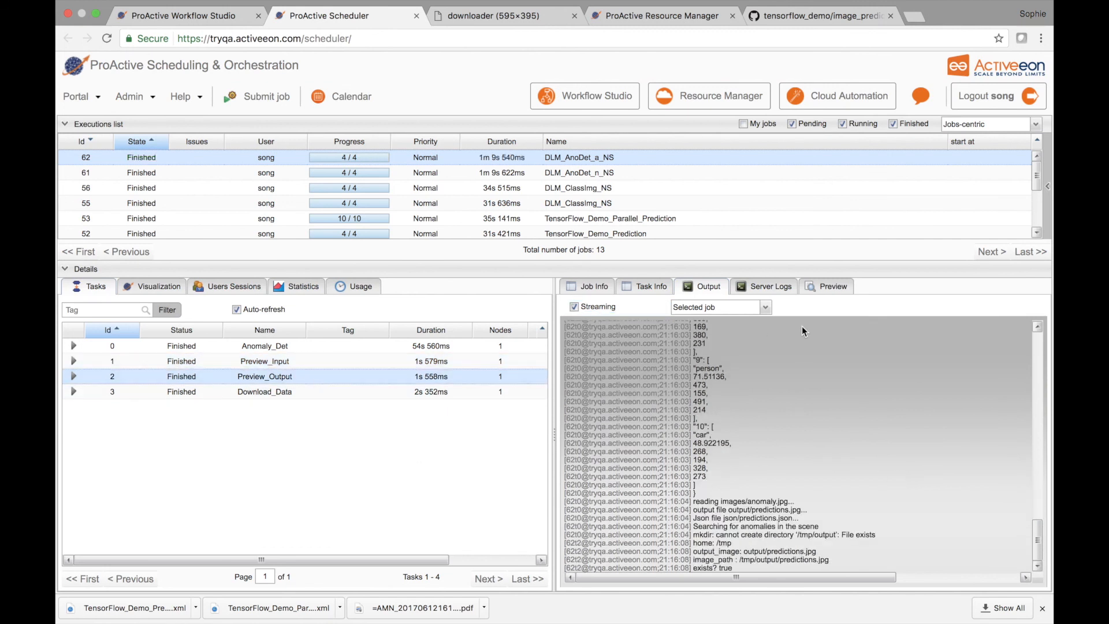
click(820, 287)
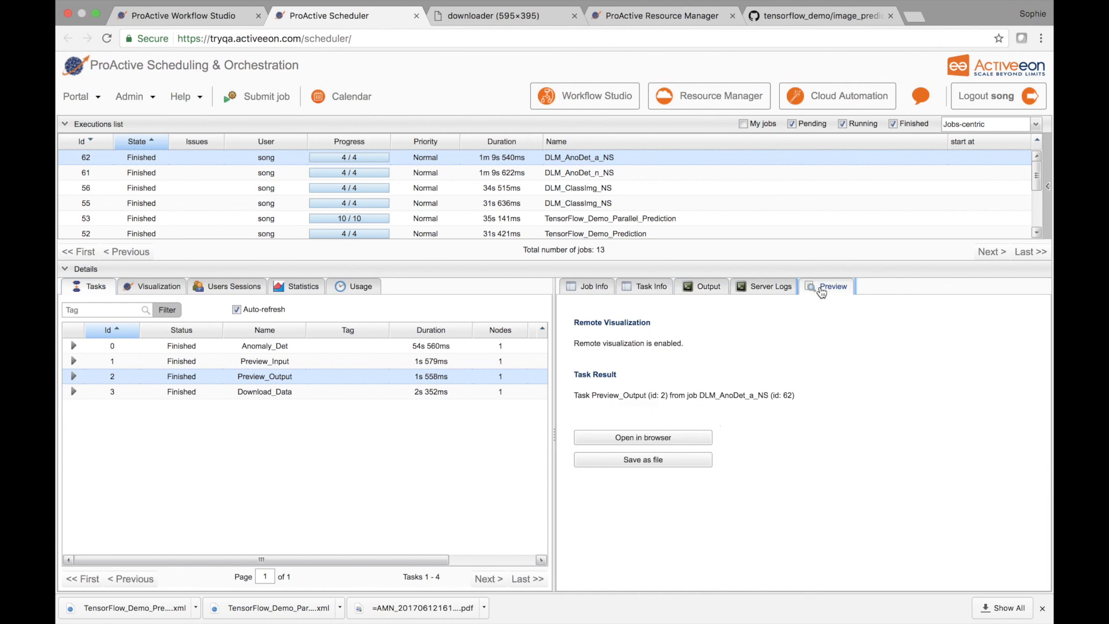
click(677, 443)
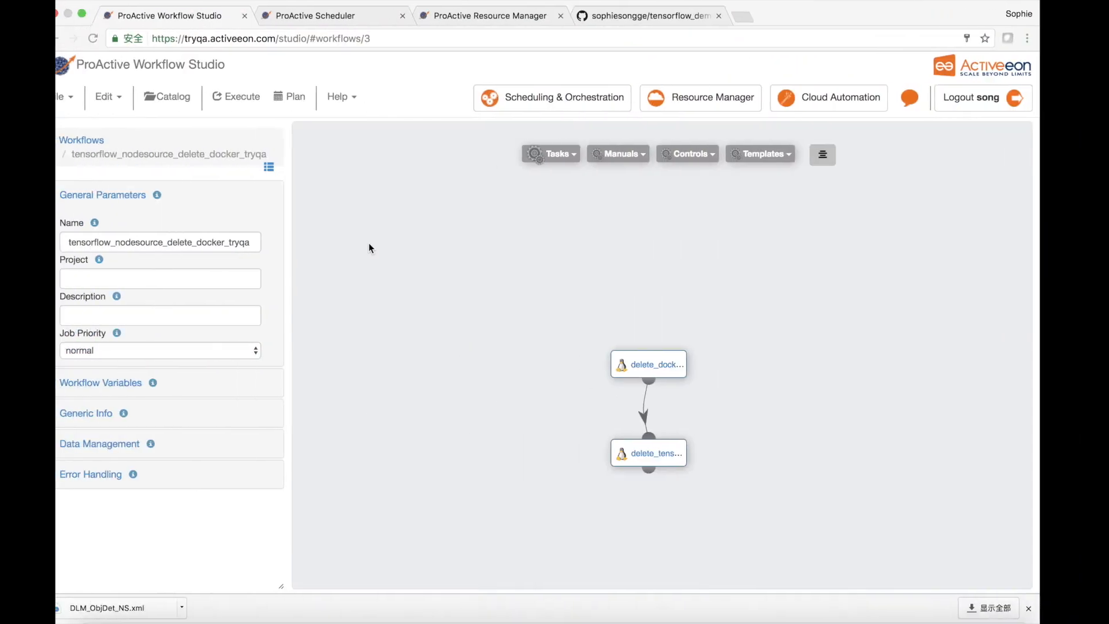
Step: Execute the tensorflow_nodesource_delete_docker_tryqa workflow with nodesNumber set to 4, and switch to the Resource Manager to check the TensorFlow nodes
click(249, 98)
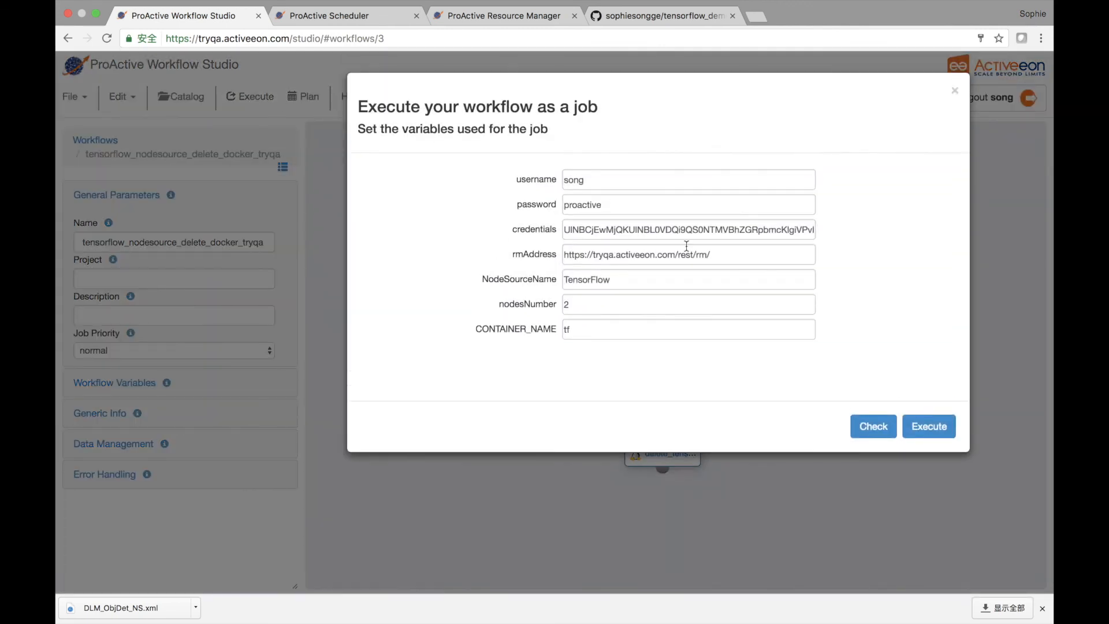
double_click(595, 301)
text(4)
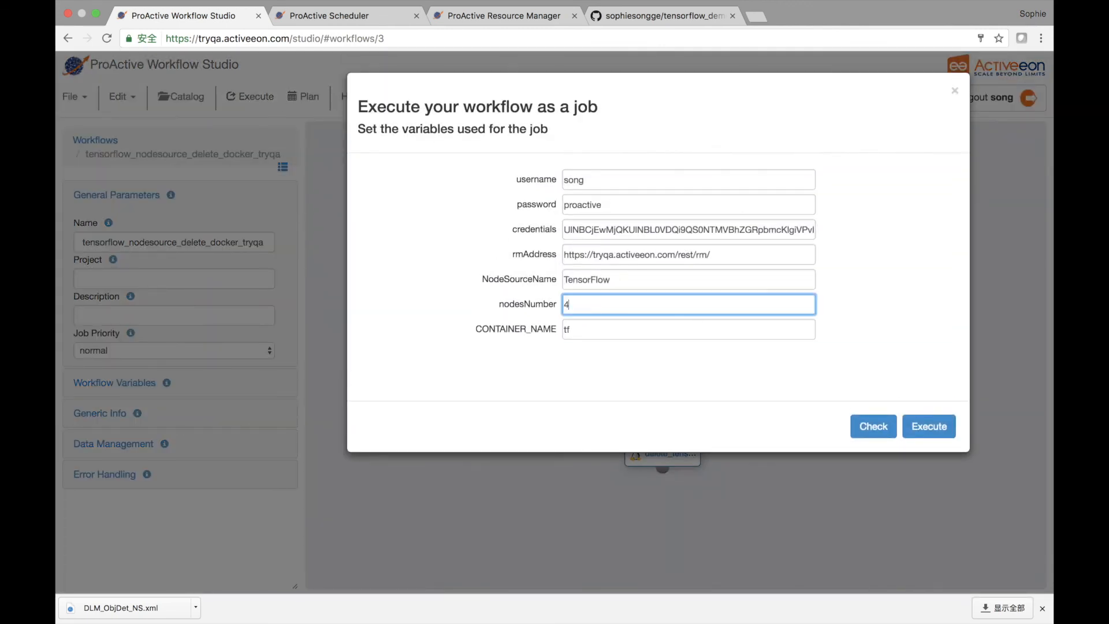
click(926, 430)
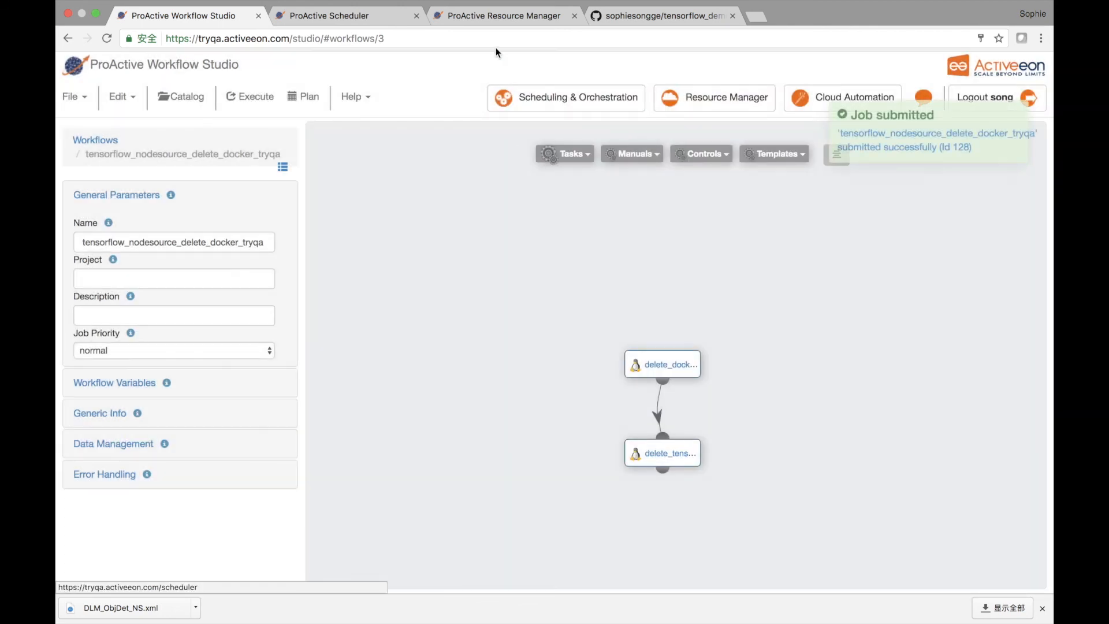
click(511, 16)
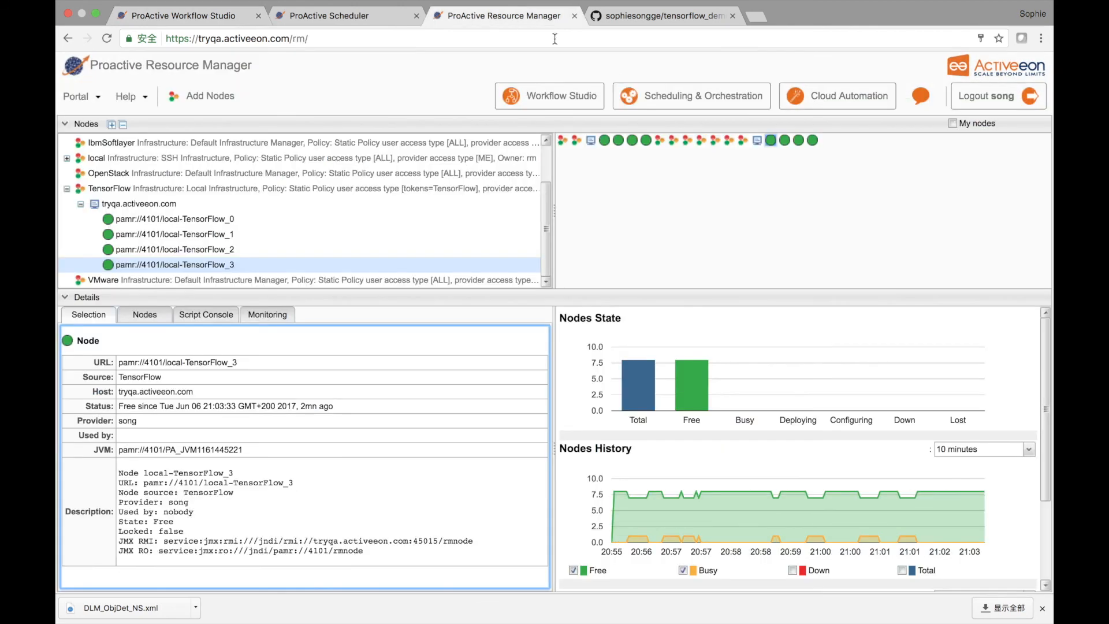